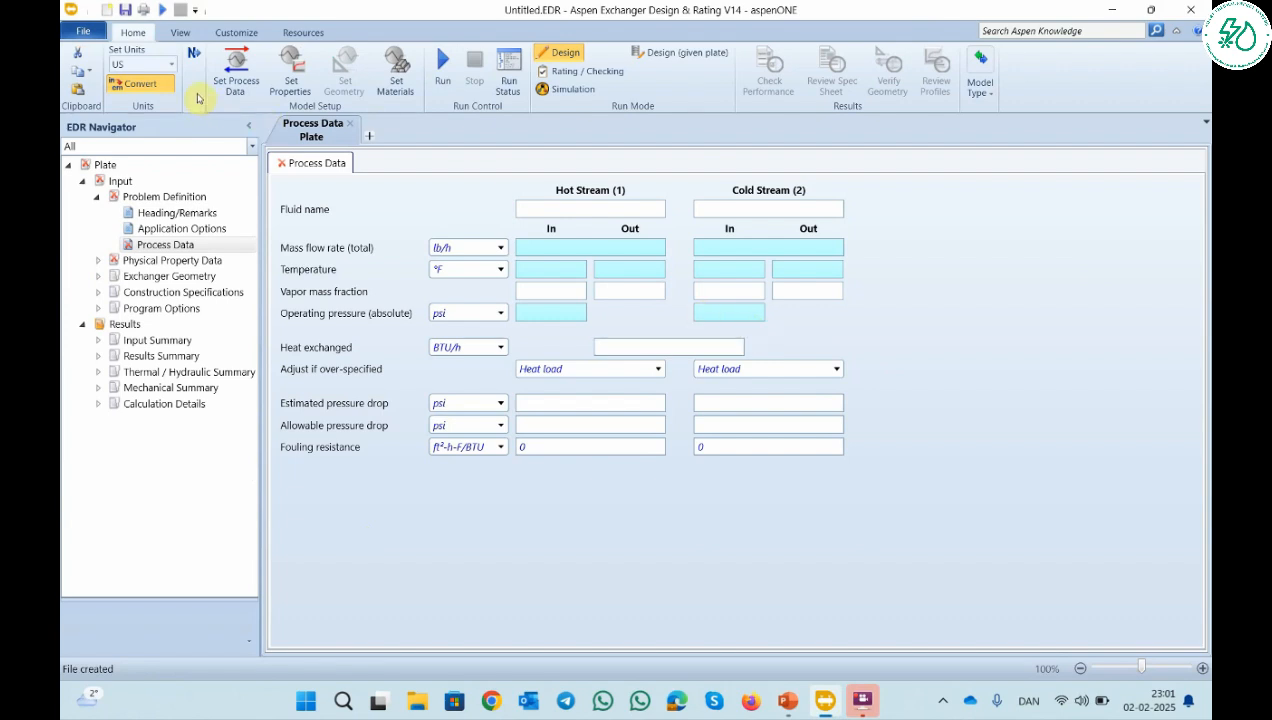
Switch the unit set to SI.
click(172, 65)
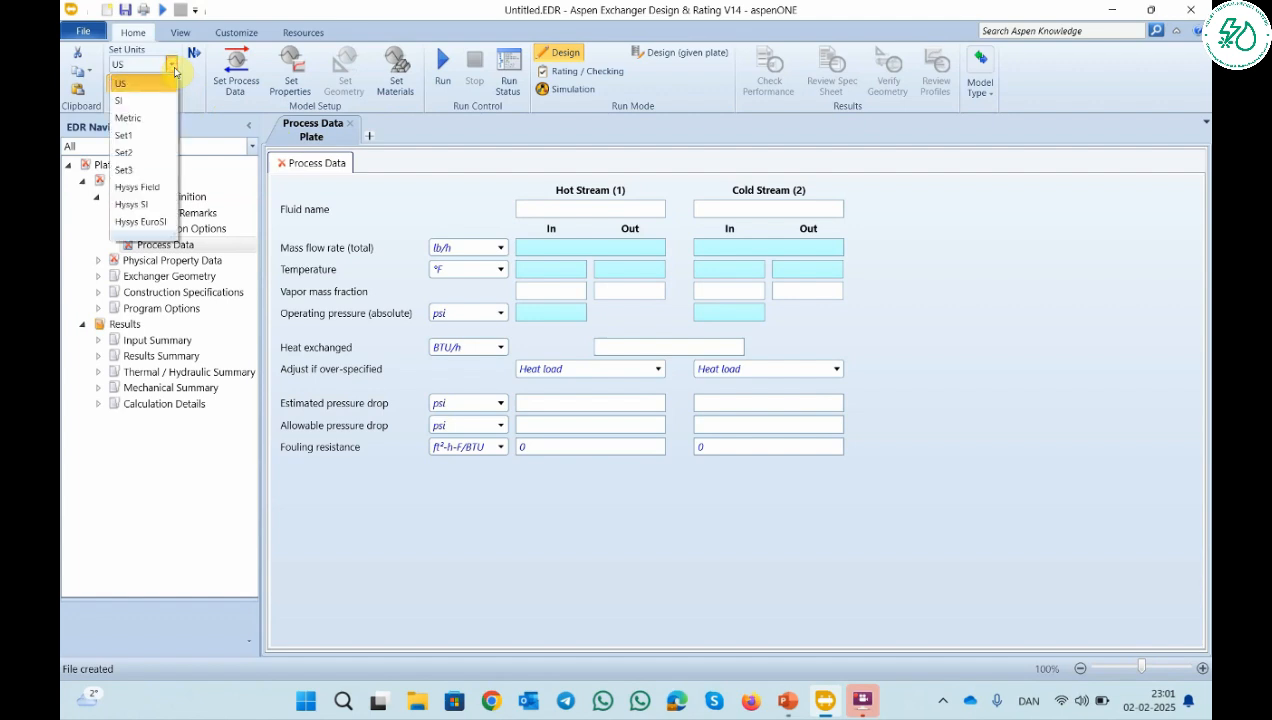
click(133, 101)
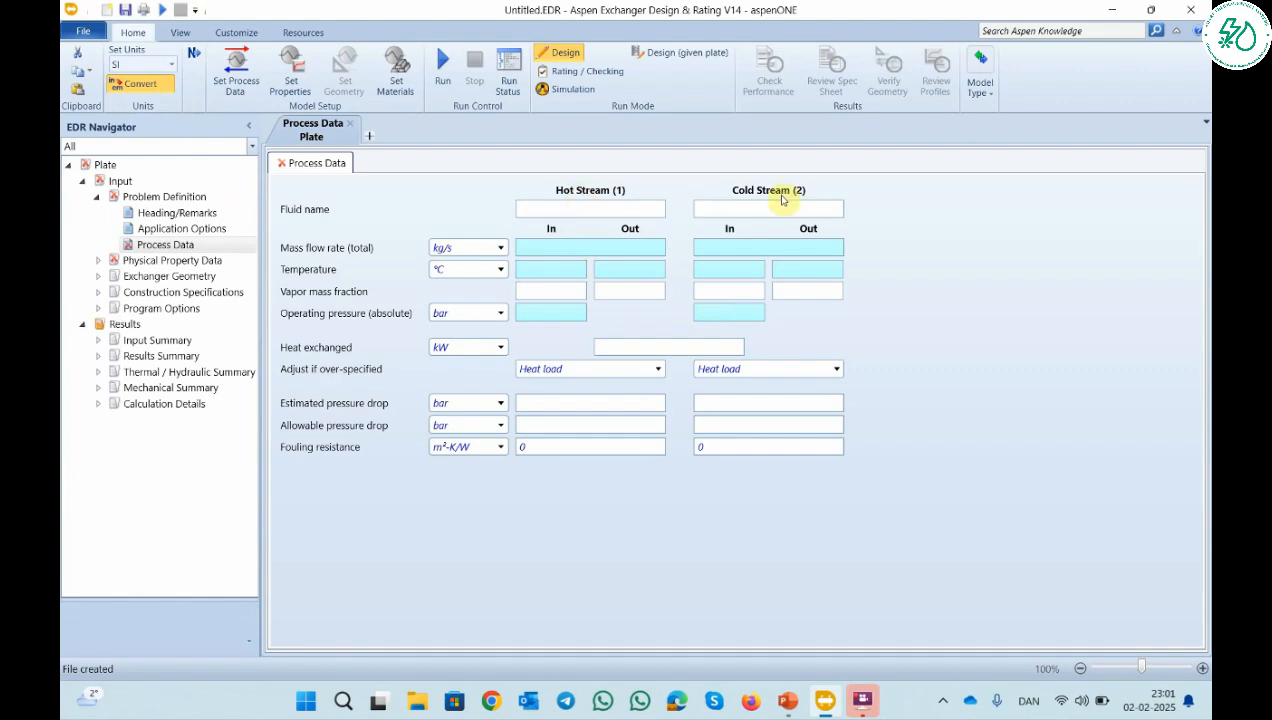
Consult the Example 1 condenser slide in PowerPoint, and name the hot stream fluid Water and the cold stream fluid coolant.
click(788, 700)
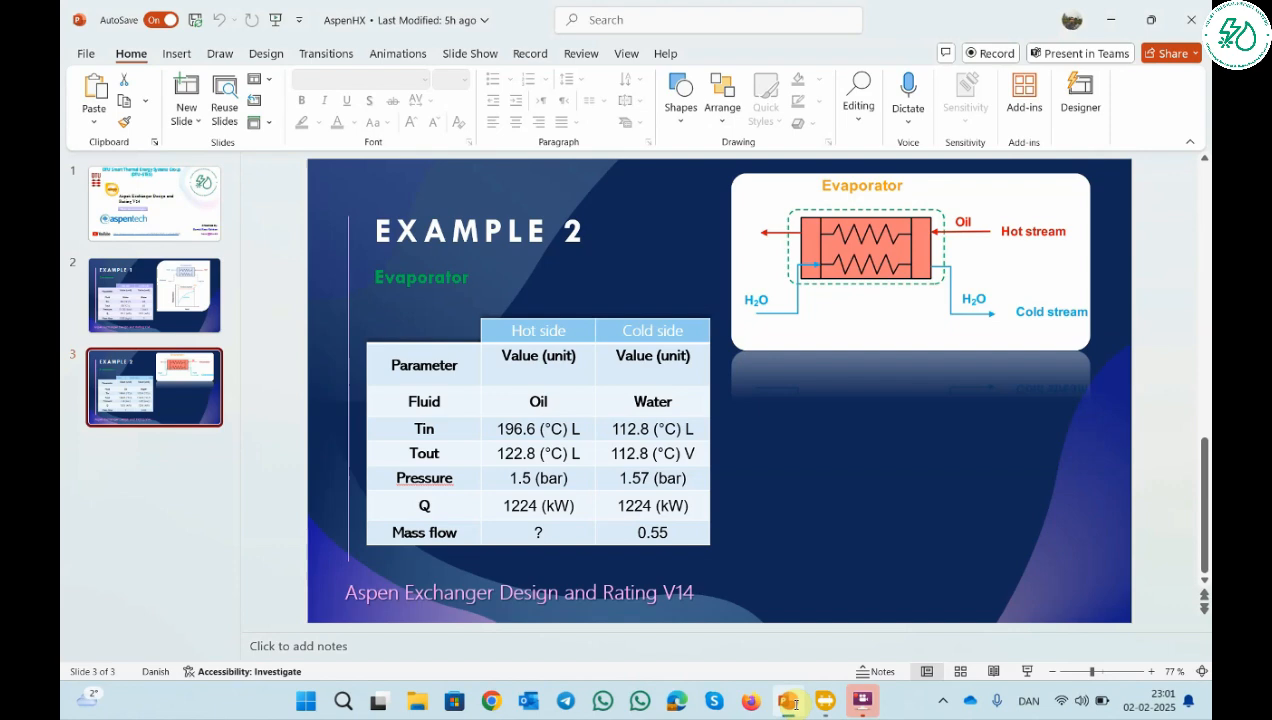
click(172, 306)
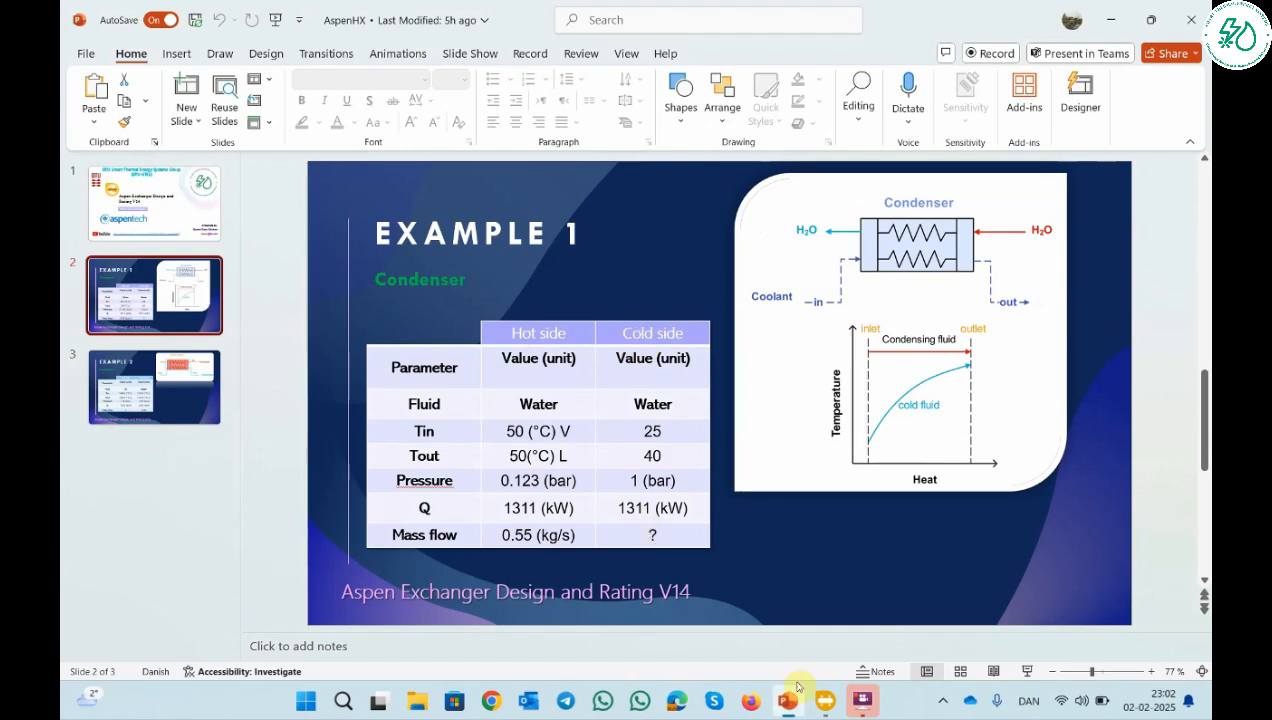
click(824, 700)
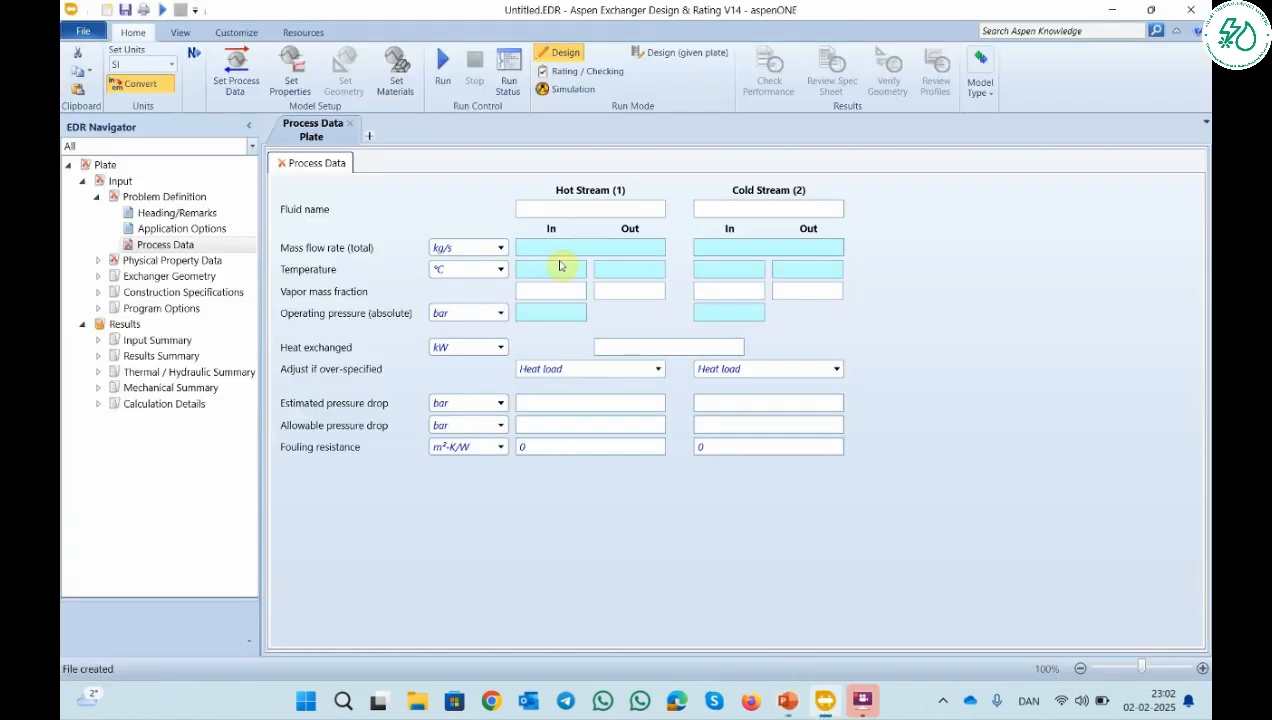
click(548, 207)
text(Water)
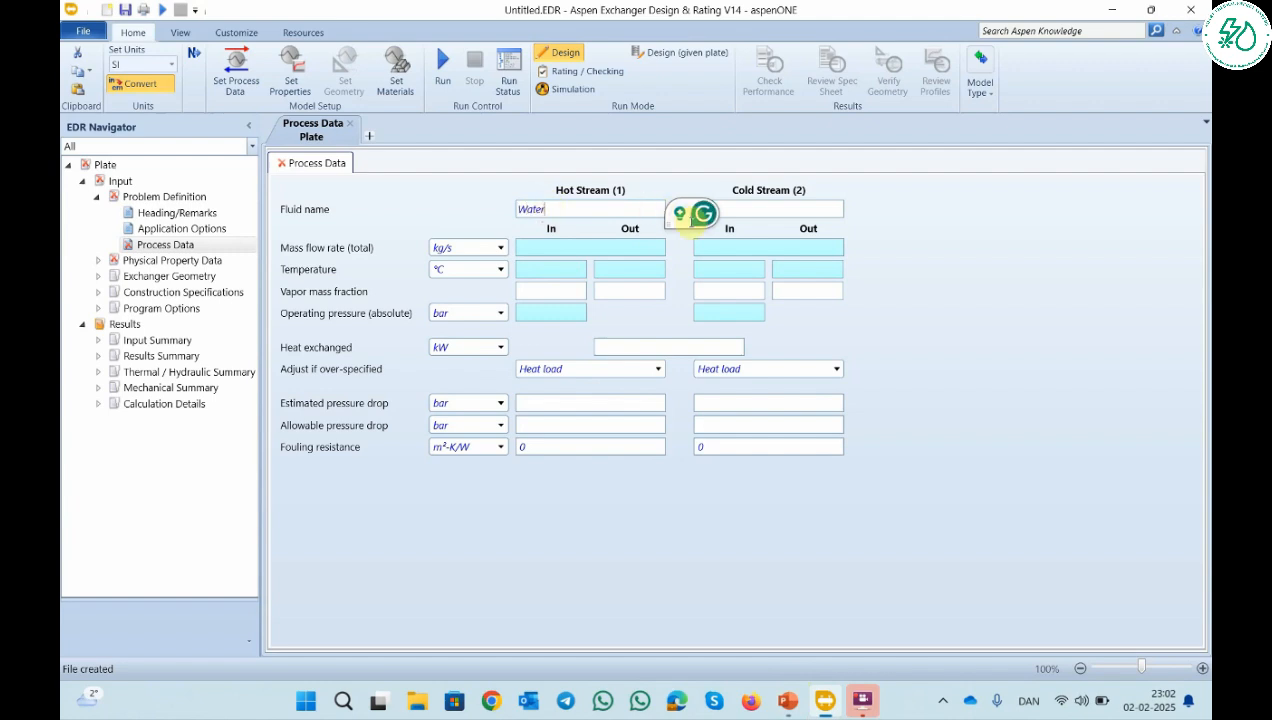
click(735, 208)
text(coolant)
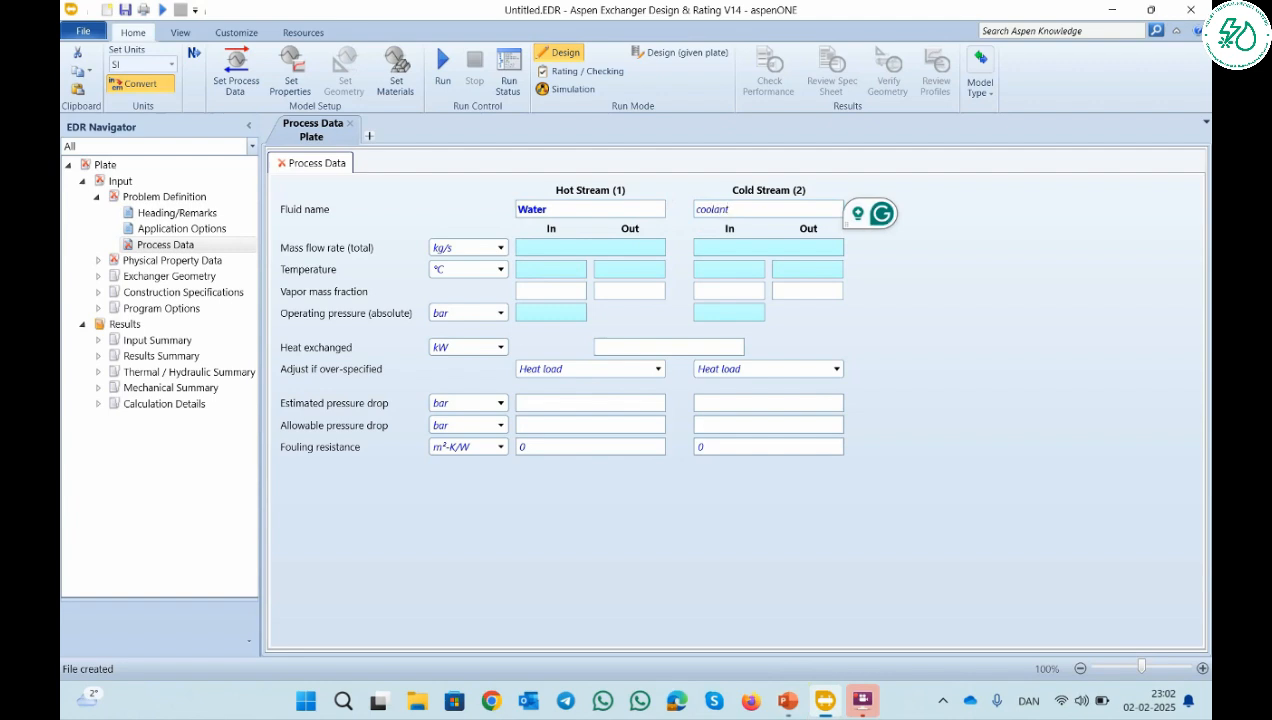
Set the hot stream's total mass flow rate to 0,55 kg/s.
click(559, 247)
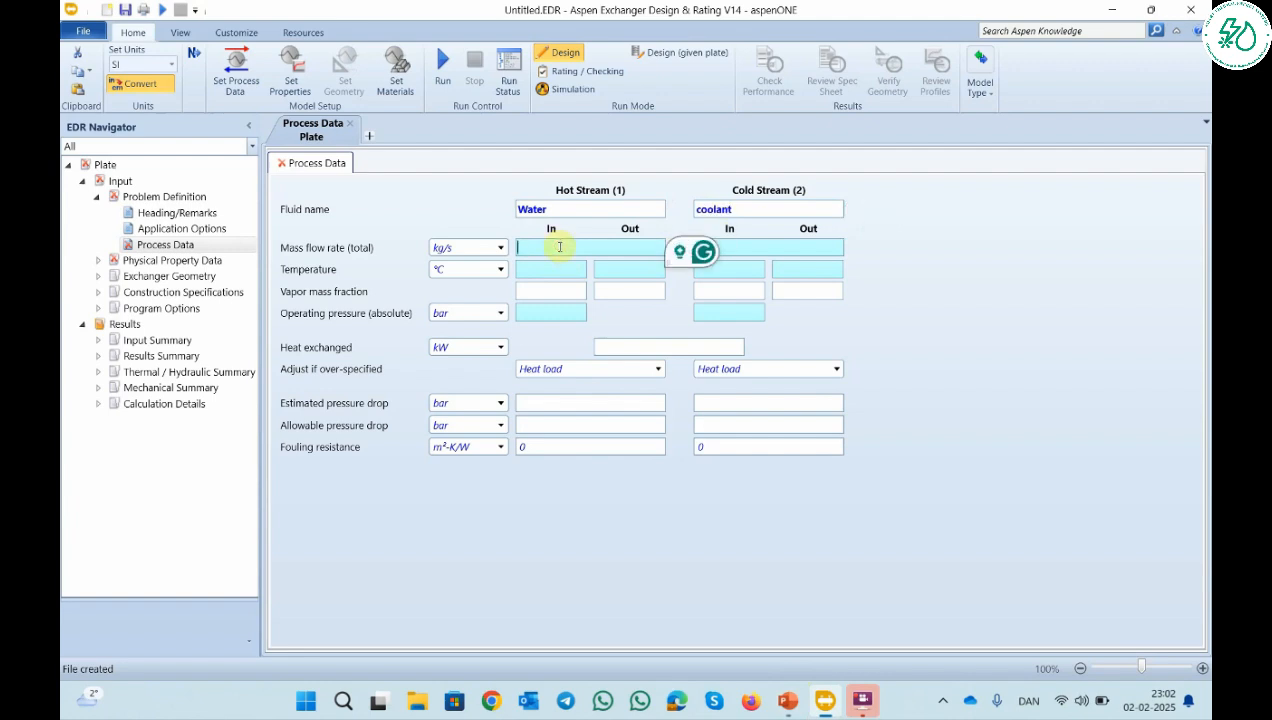
text(055)
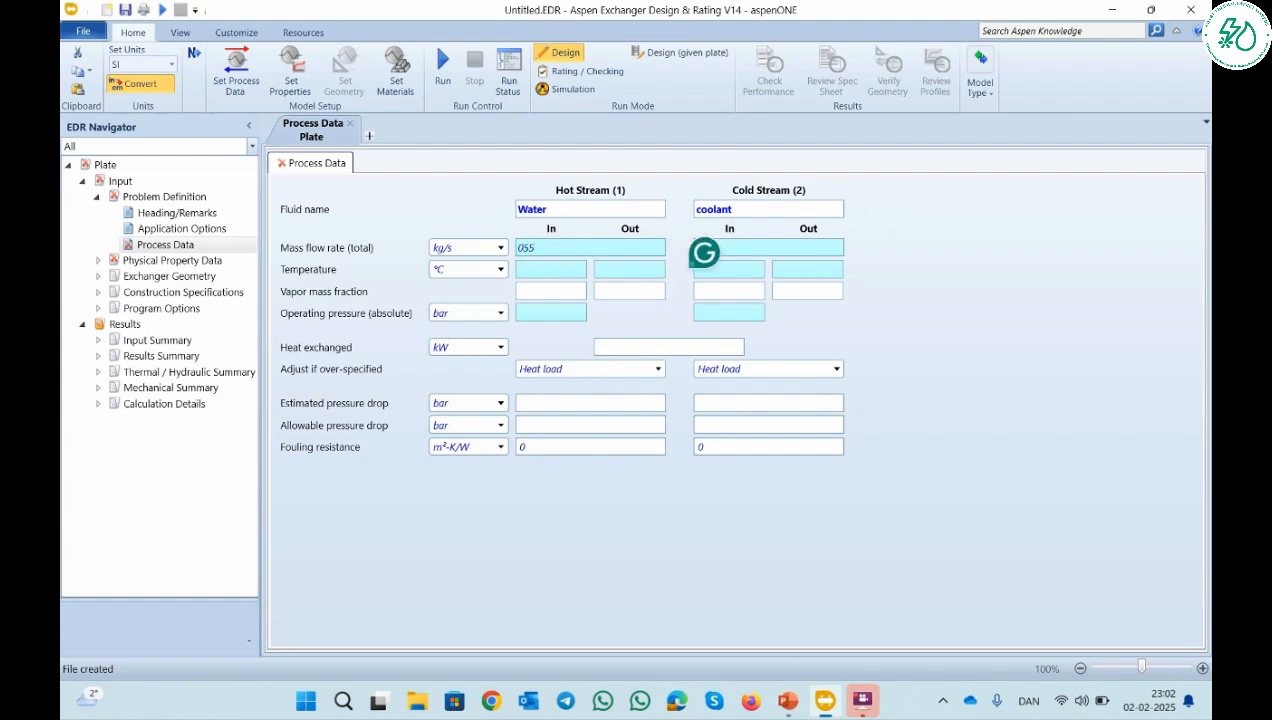
key(BackSpace)
key(BackSpace)
text(.55)
Set both the inlet and outlet temperatures of the hot stream to 50 °C.
click(530, 272)
text(5)
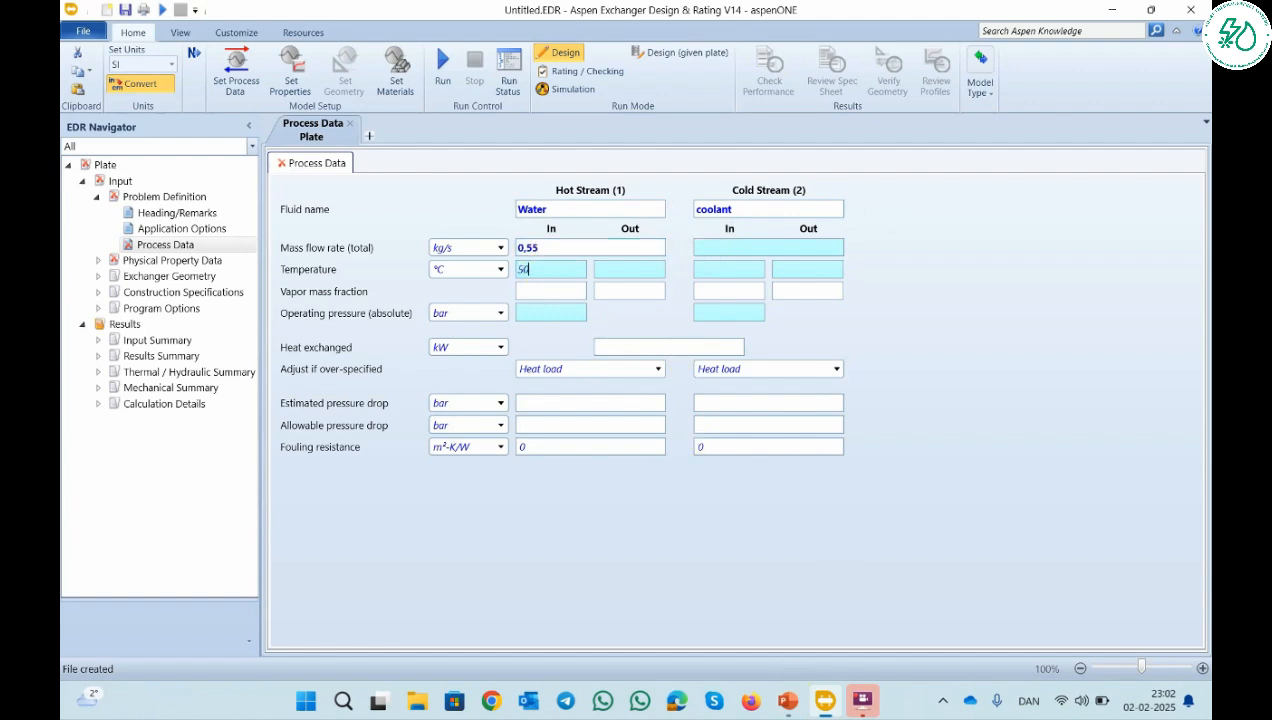
text(0)
click(629, 269)
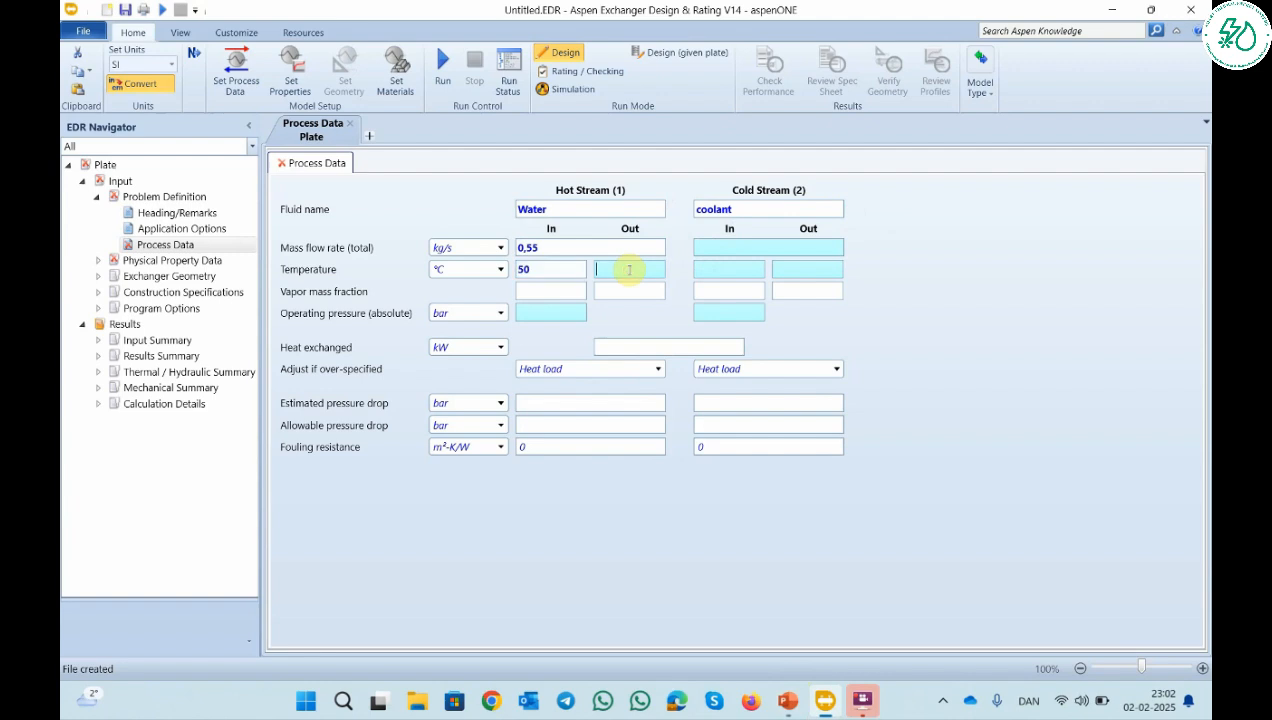
text(50)
Give the hot stream a vapor mass fraction of 1 in and 0 out, and an operating pressure of 0,123 bar.
click(541, 291)
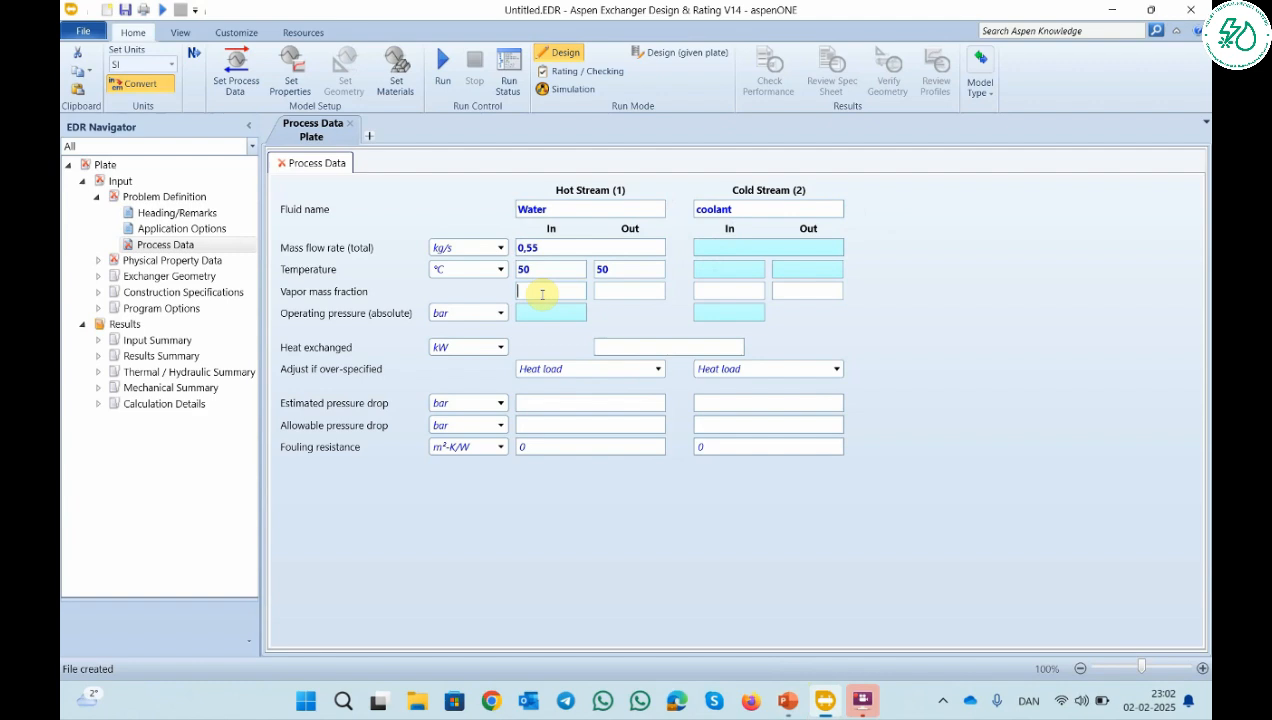
text(1)
click(603, 291)
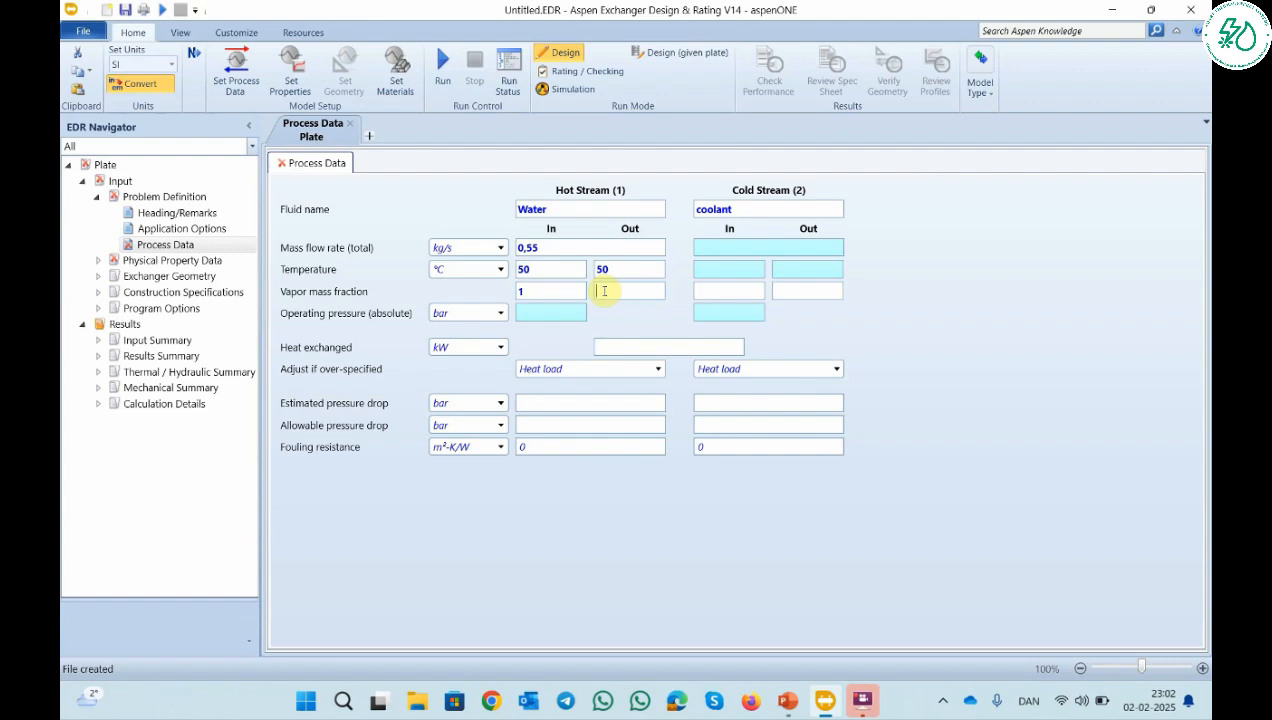
text(0)
click(530, 313)
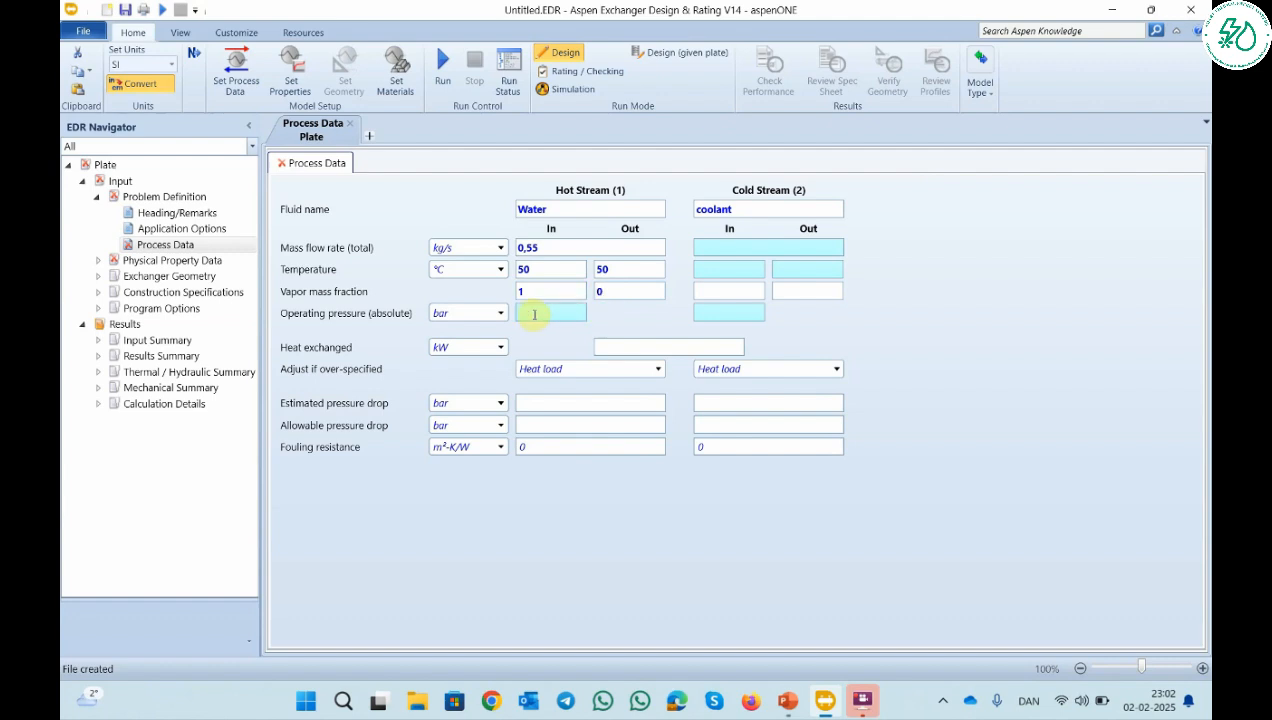
text(0,123)
click(612, 316)
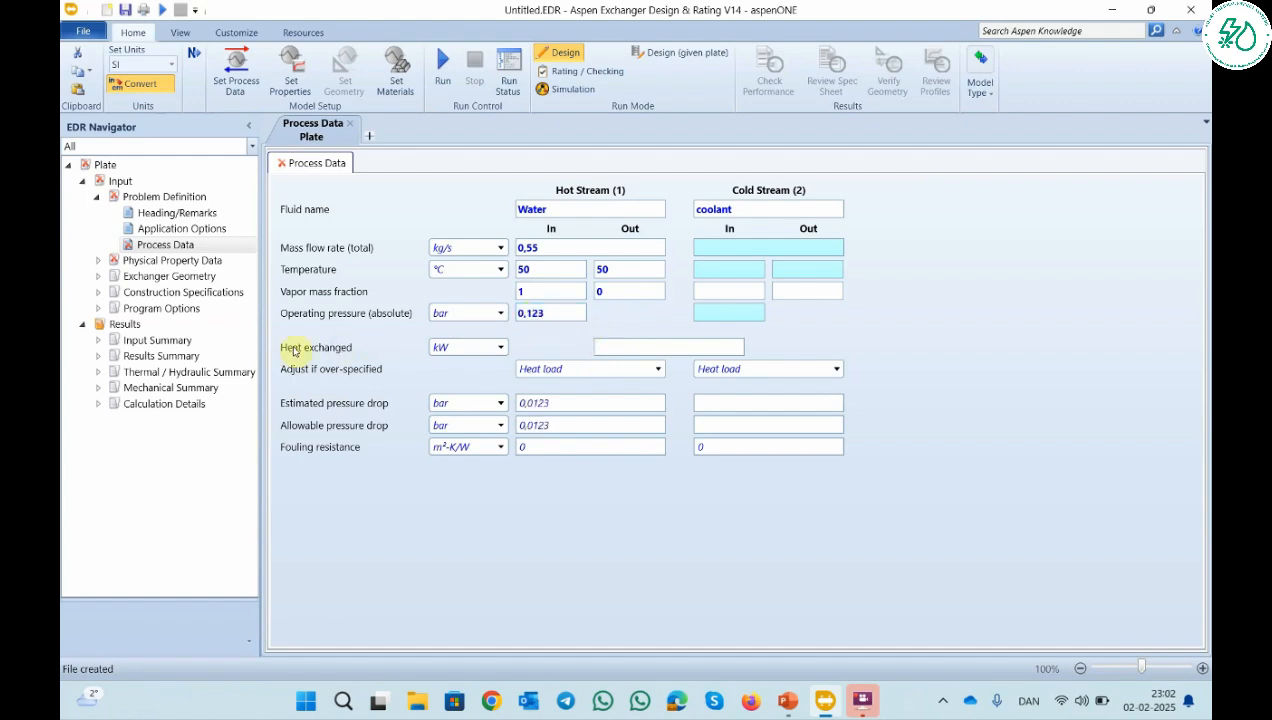
Check the heat duty on the PowerPoint condenser slide and set the heat exchanged to 1311 kW.
click(787, 704)
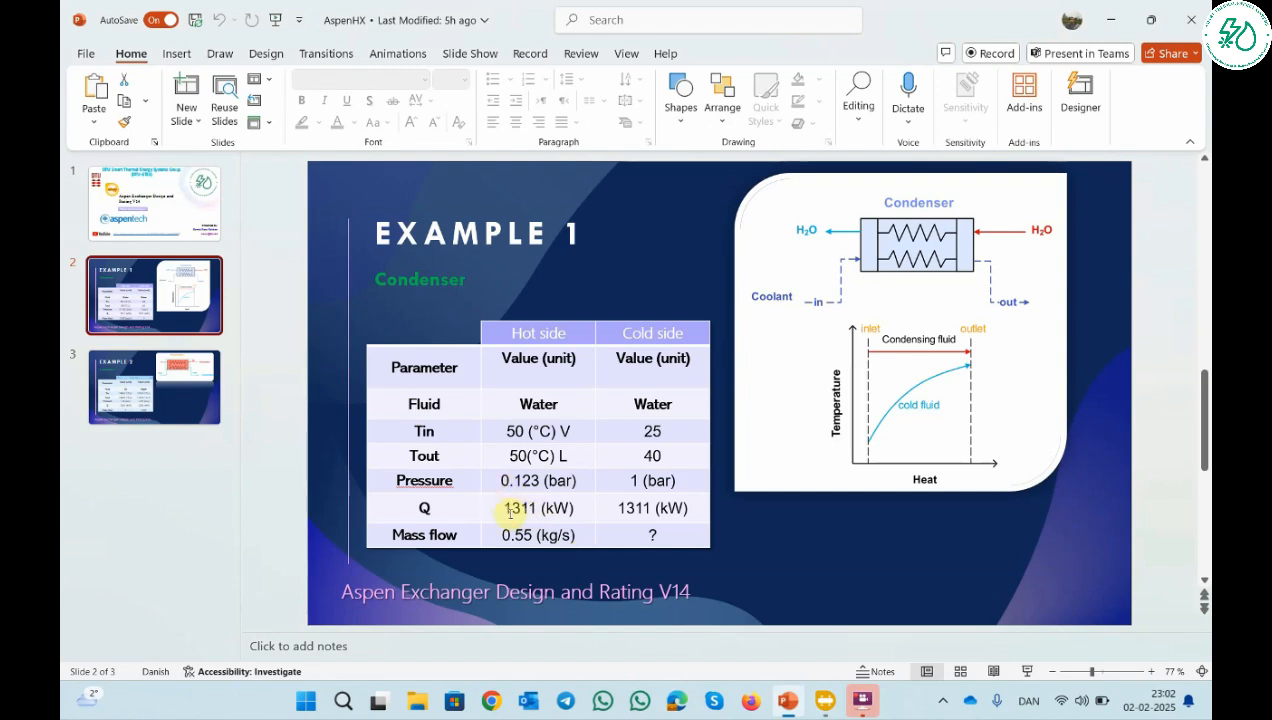
click(824, 700)
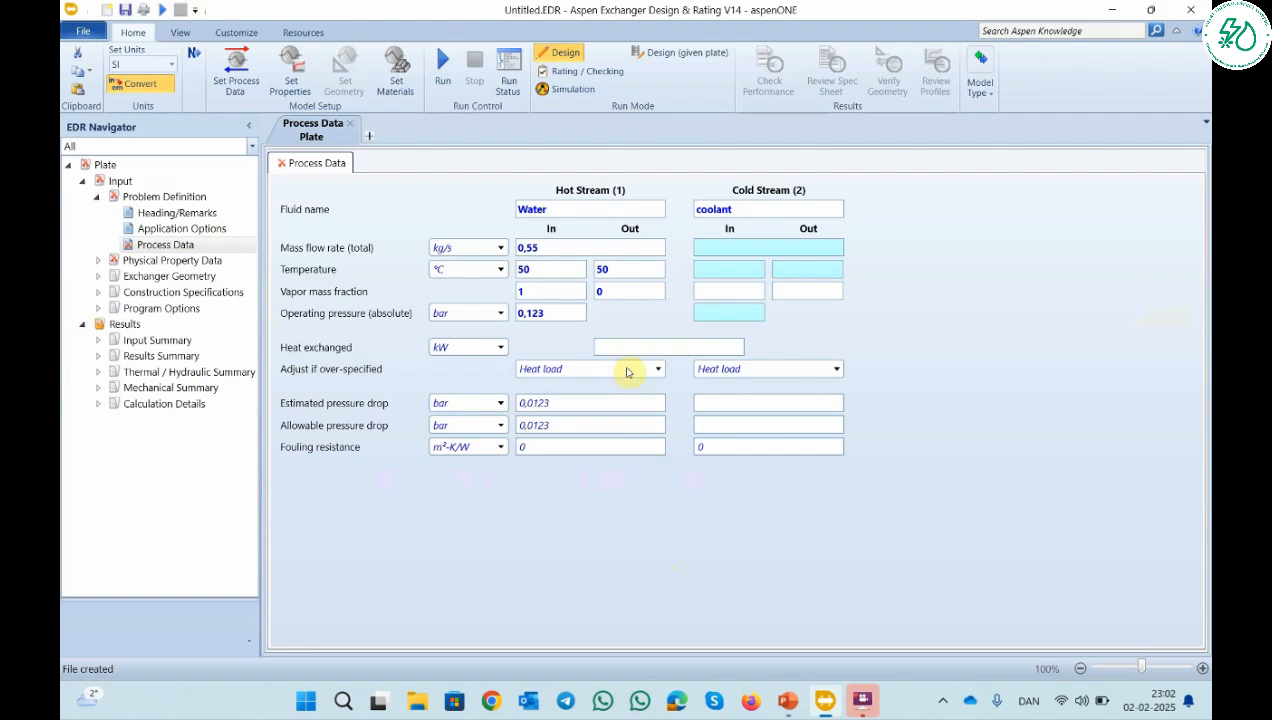
click(621, 352)
text(1311)
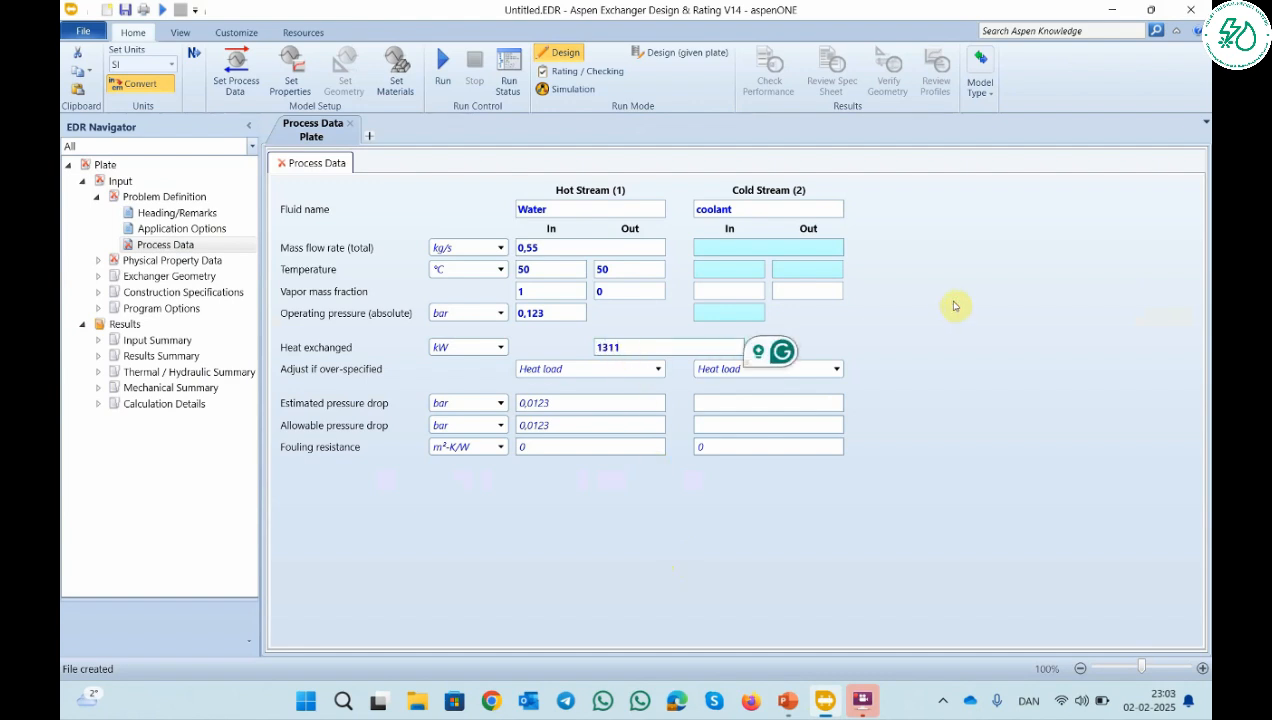
key(Return)
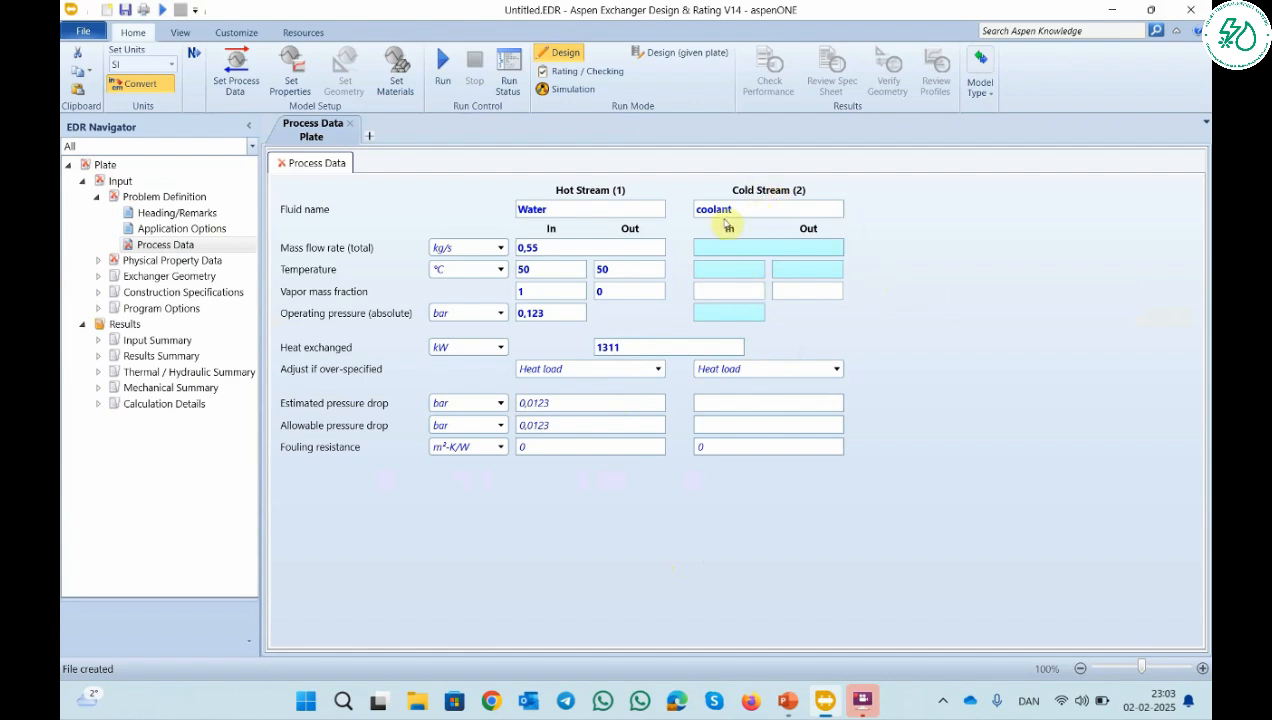
Look up the cold side temperatures on the PowerPoint slide and set the cold stream to 25 °C in and 40 °C out.
click(716, 247)
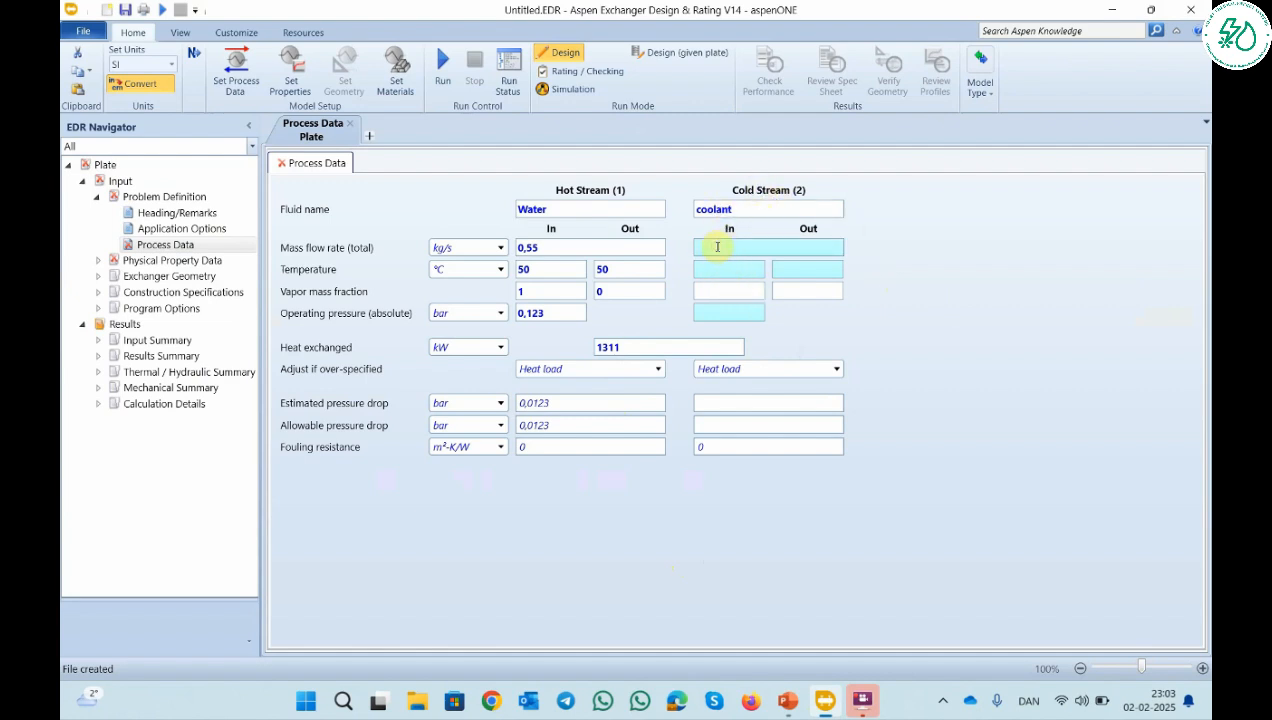
click(786, 702)
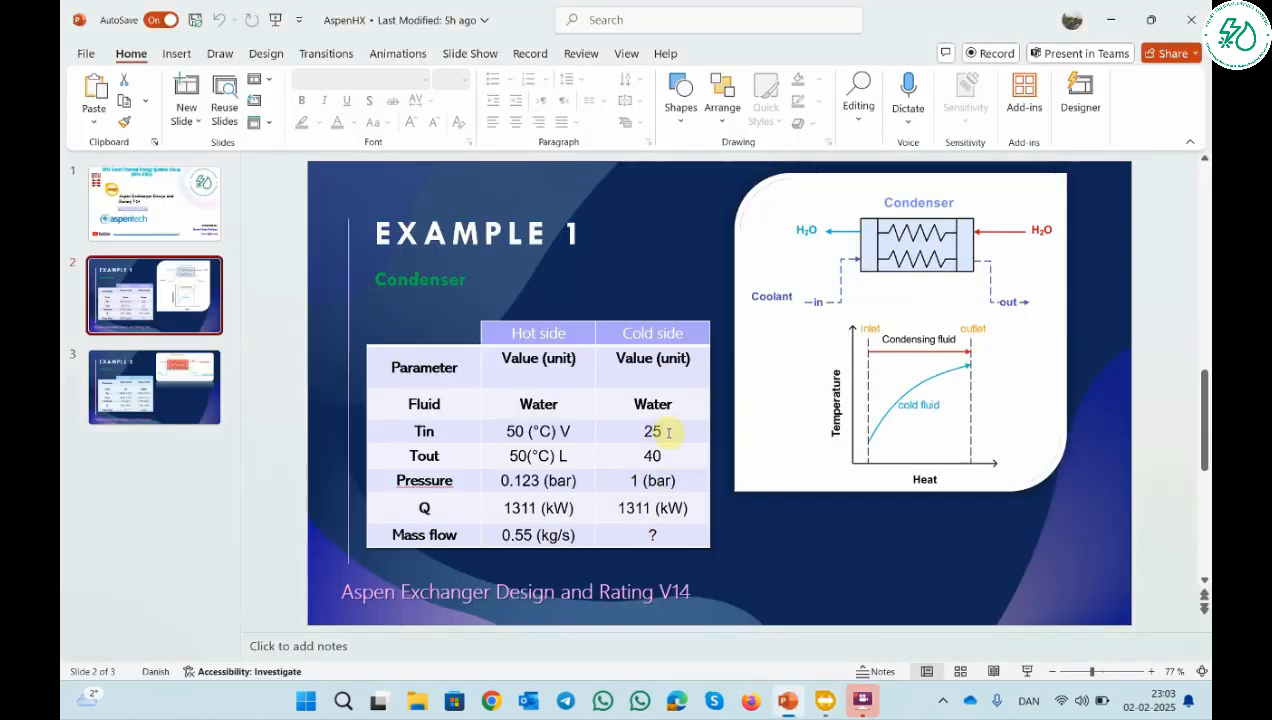
click(824, 700)
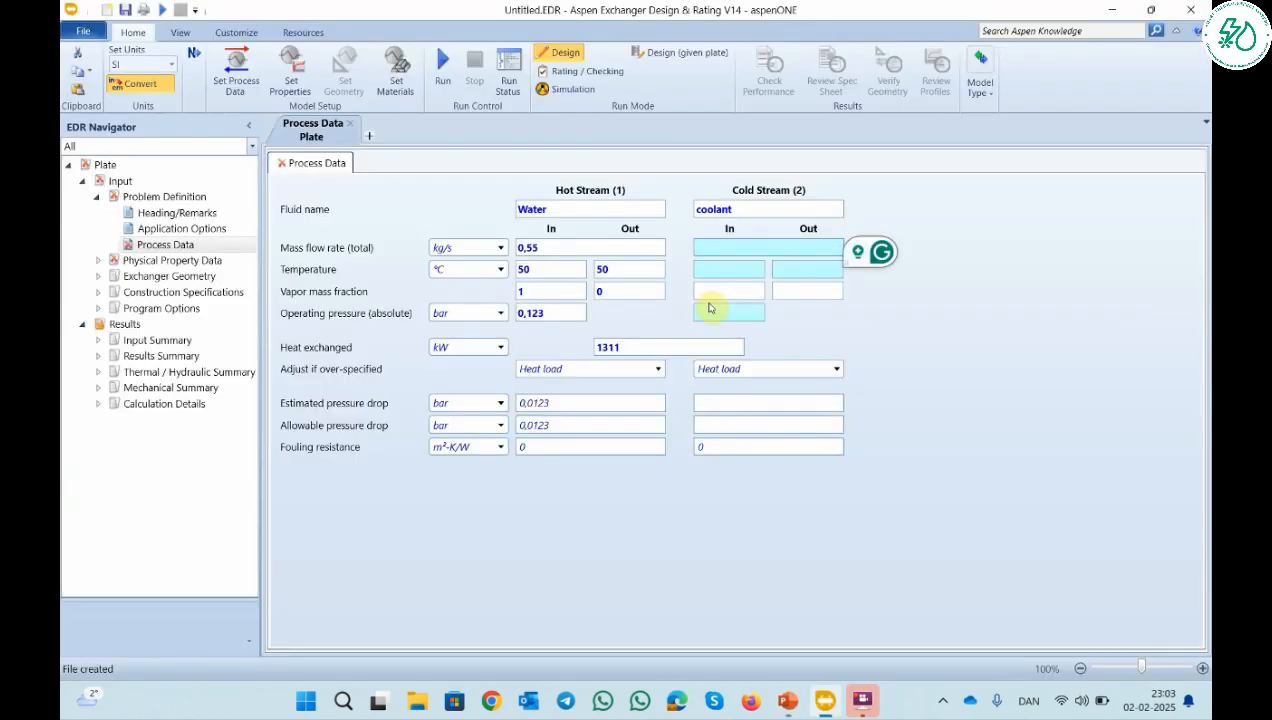
text(20)
key(BackSpace)
key(BackSpace)
click(703, 269)
text(25)
click(782, 273)
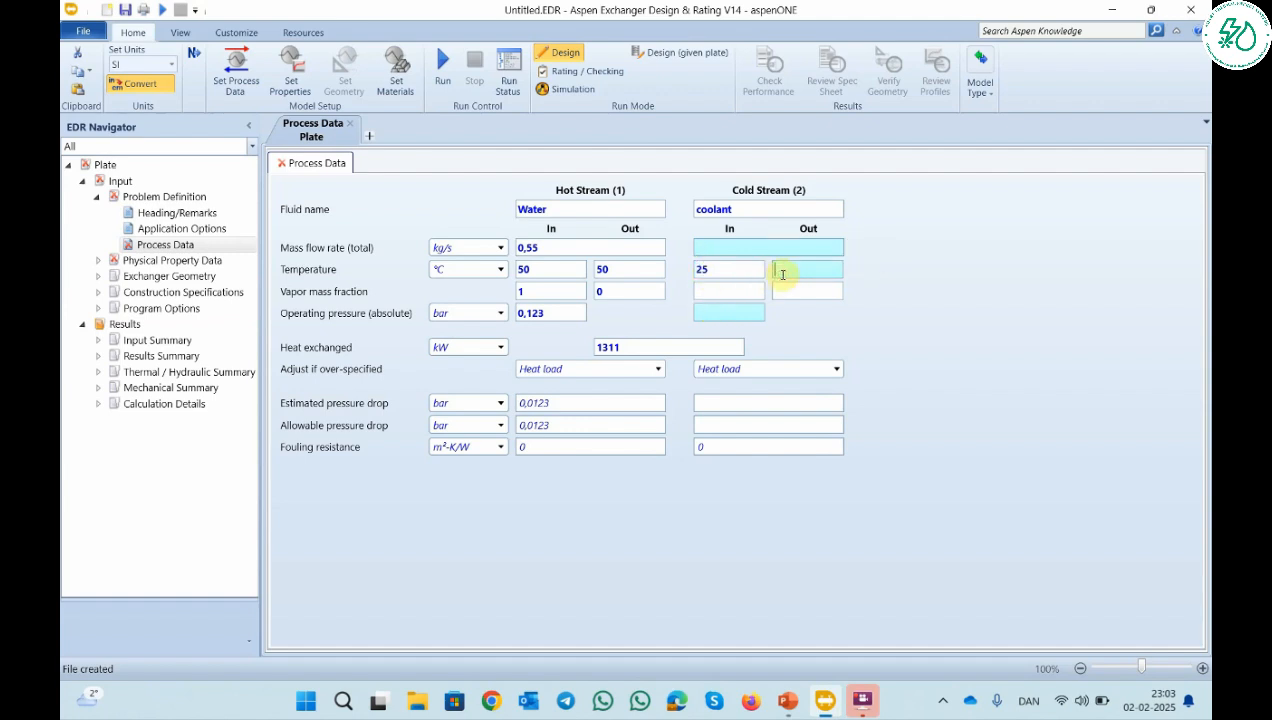
text(40)
Set the cold stream's vapor mass fraction to 0 at both inlet and outlet.
click(705, 295)
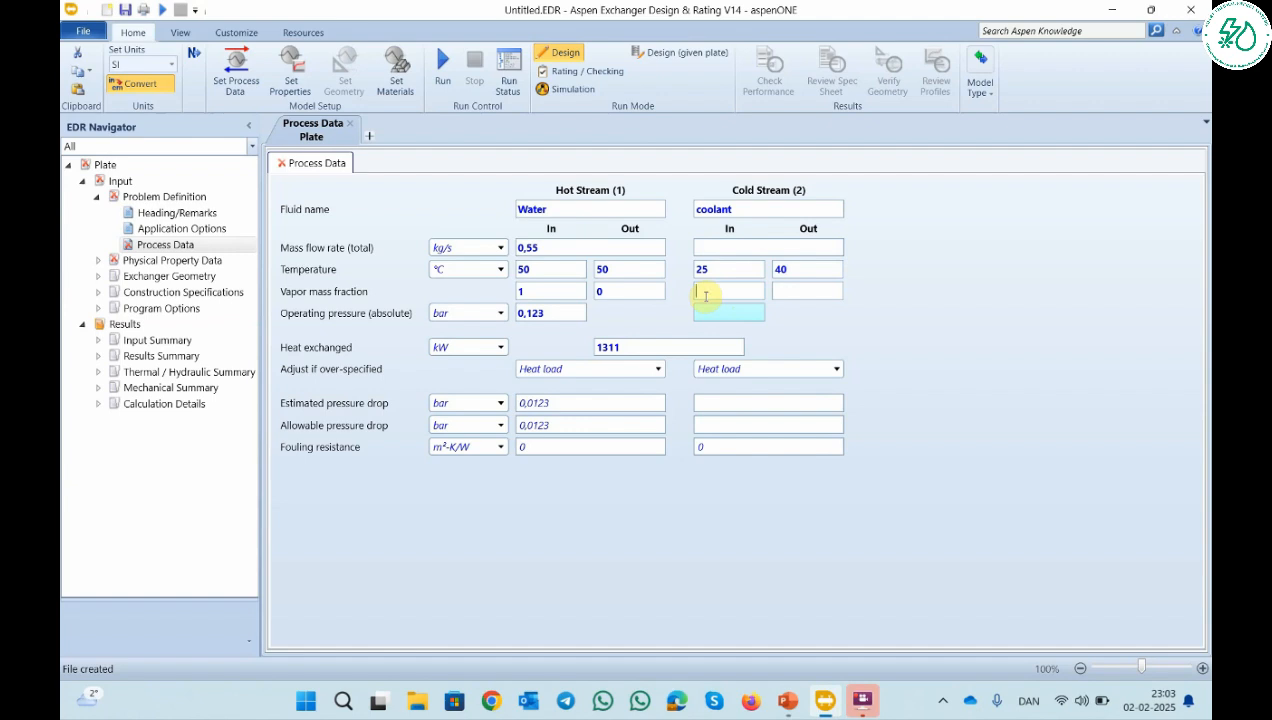
text(0)
click(785, 293)
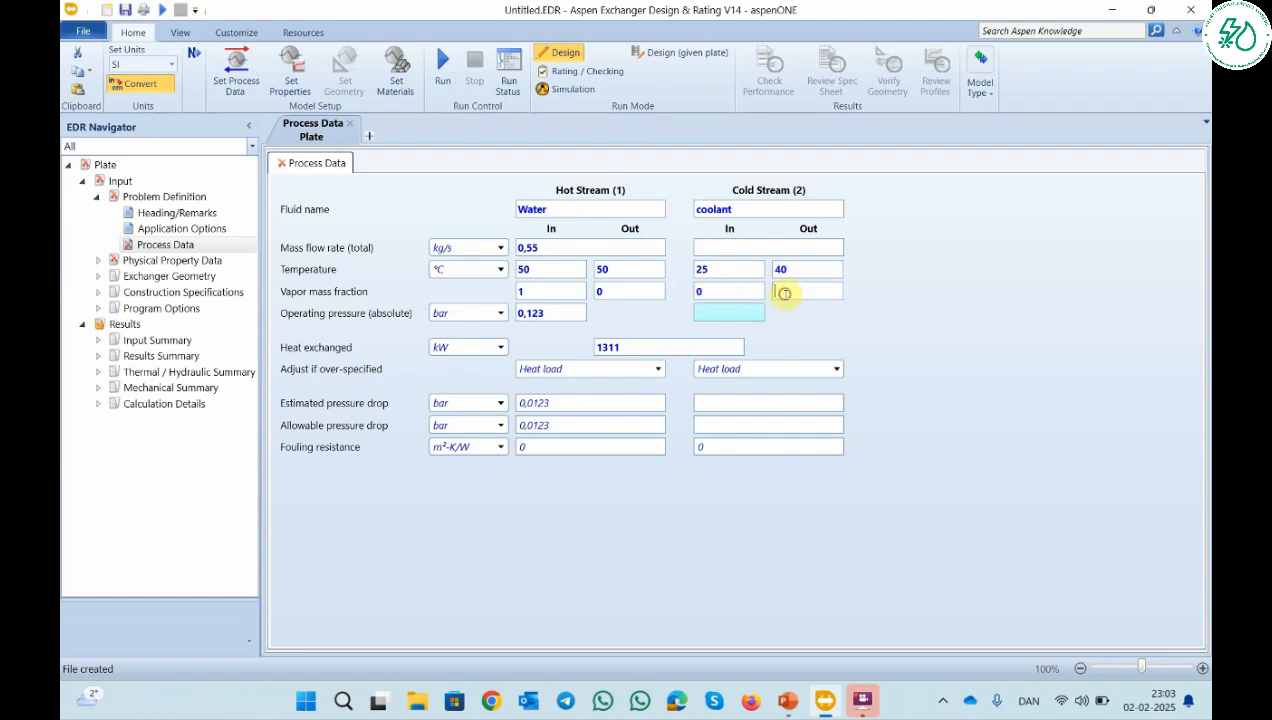
text(0)
Check the cold side pressure on the PowerPoint slide and set the cold stream's operating pressure to 1 bar.
click(721, 312)
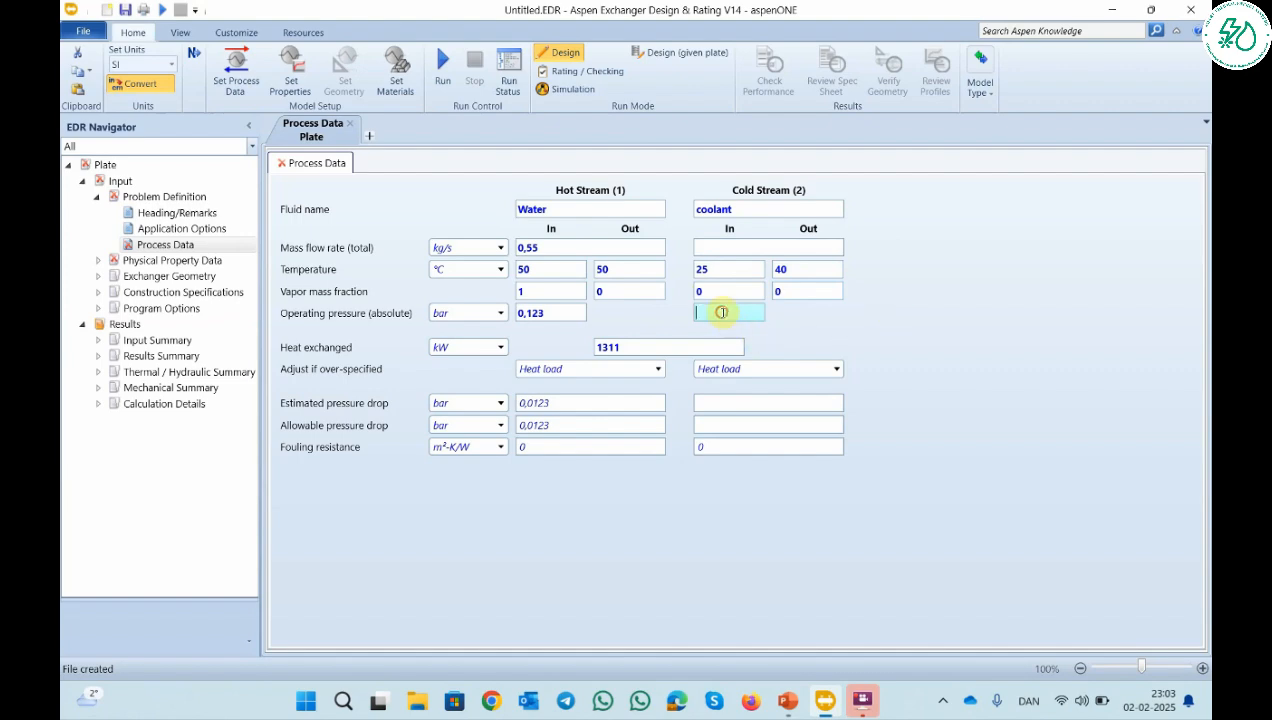
click(788, 700)
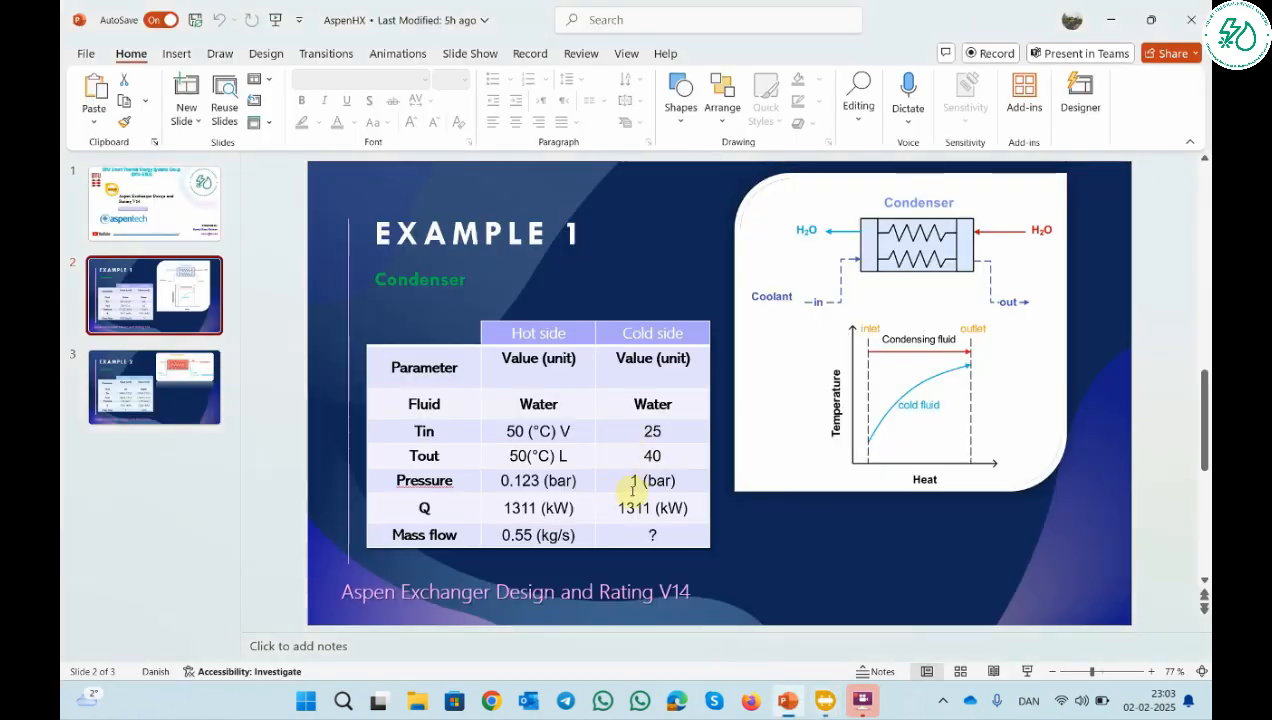
click(862, 706)
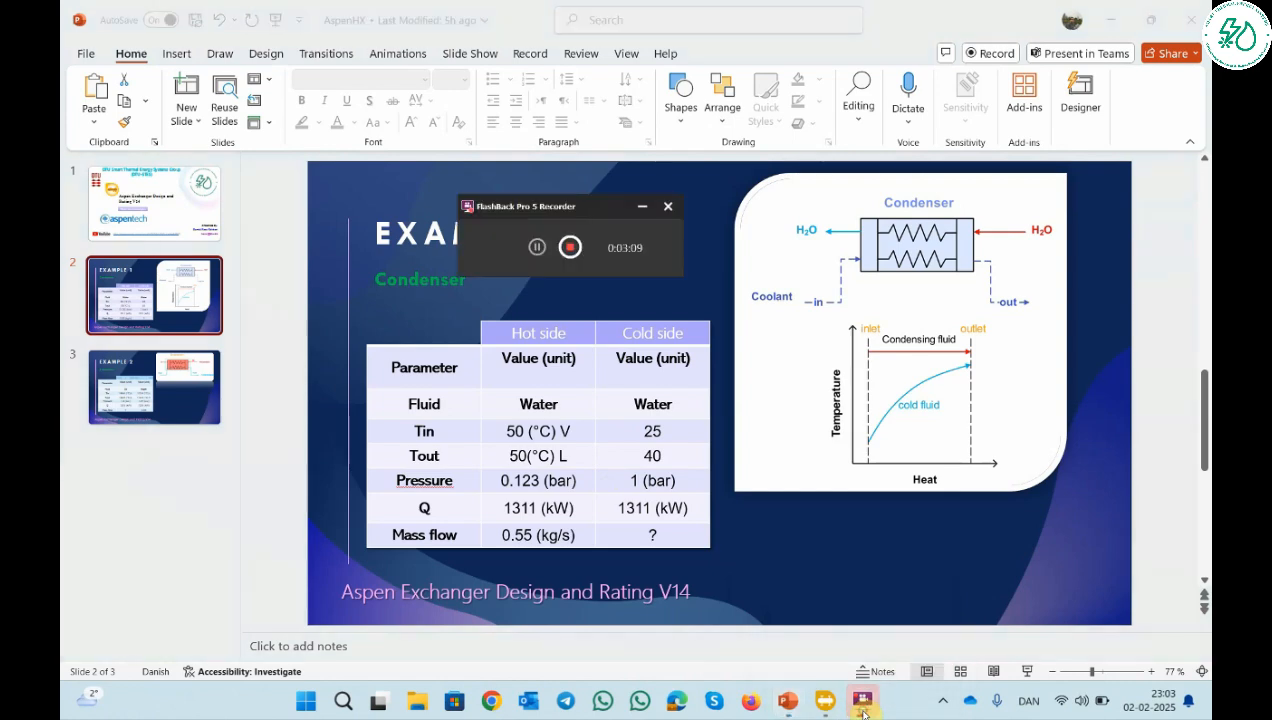
click(825, 700)
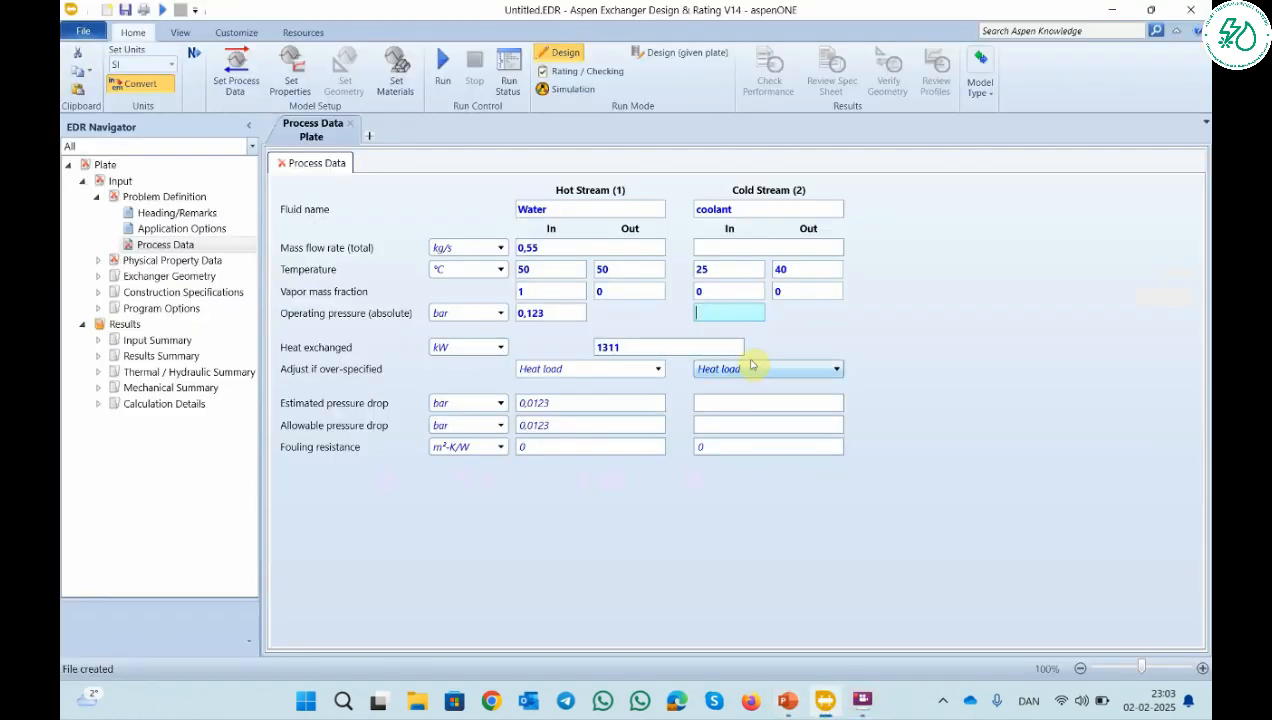
text(1)
click(918, 315)
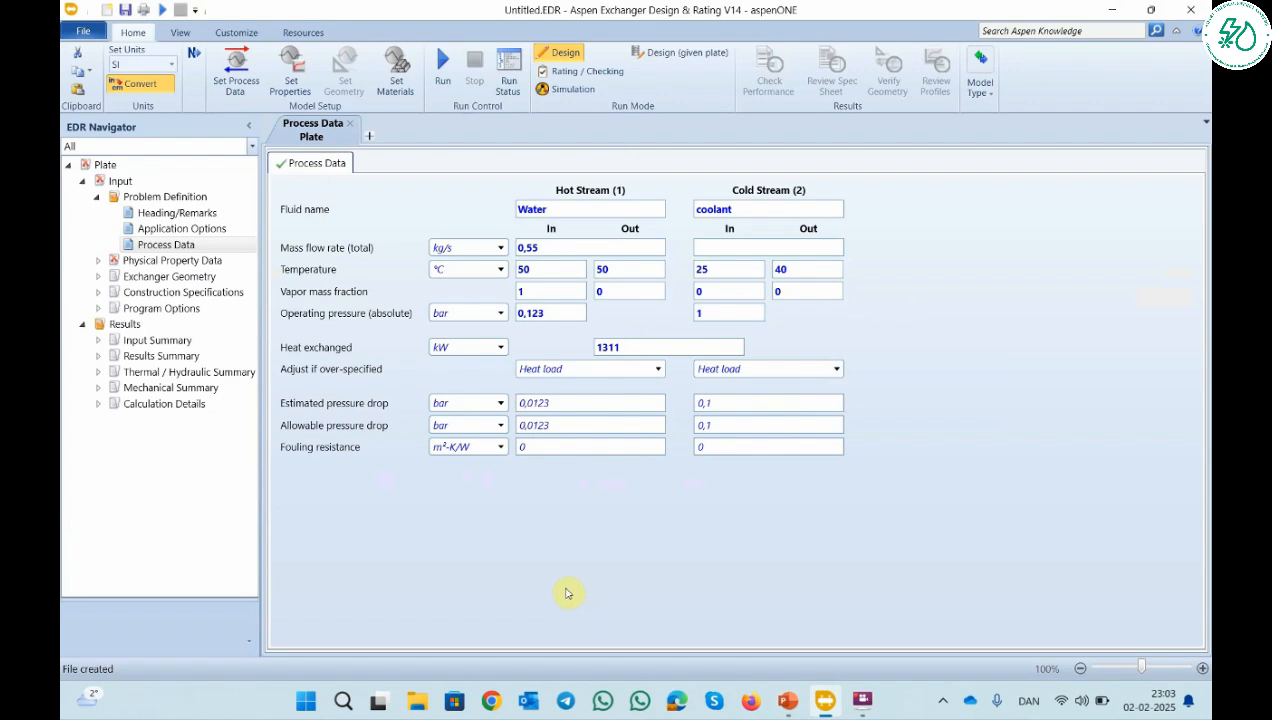
Set the physical property package for the hot stream composition to B-JAC.
click(99, 261)
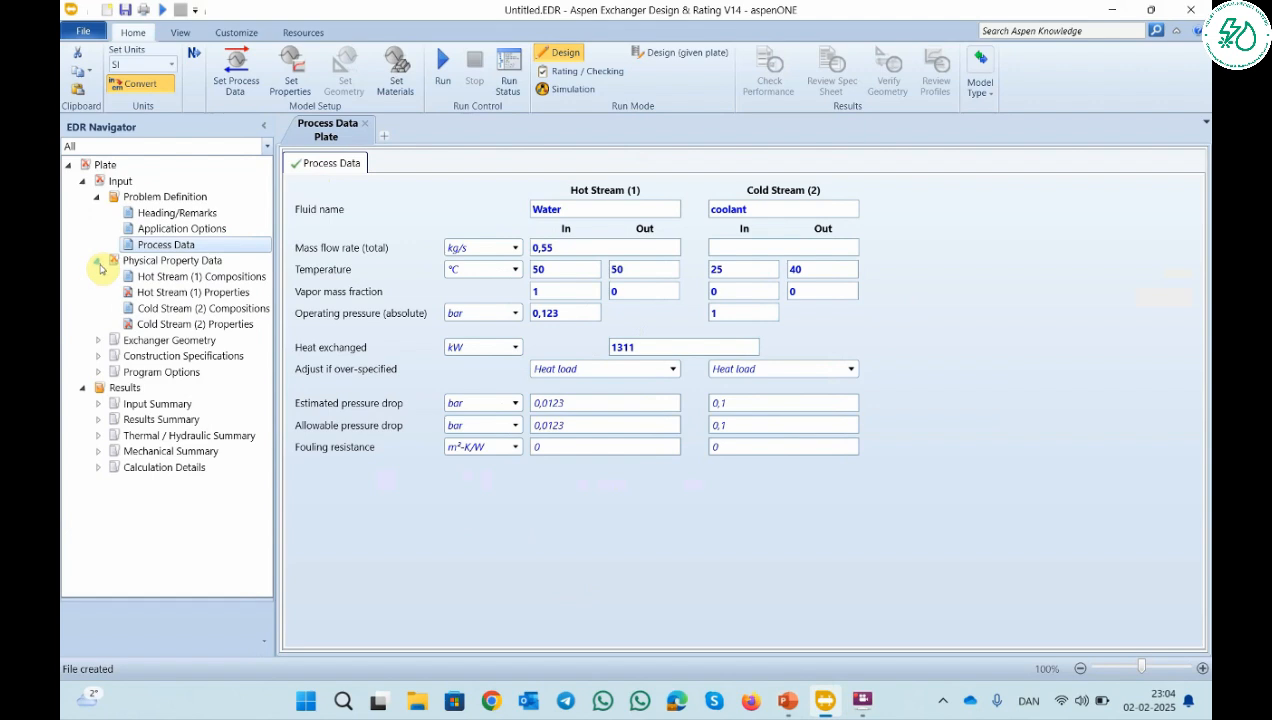
click(225, 277)
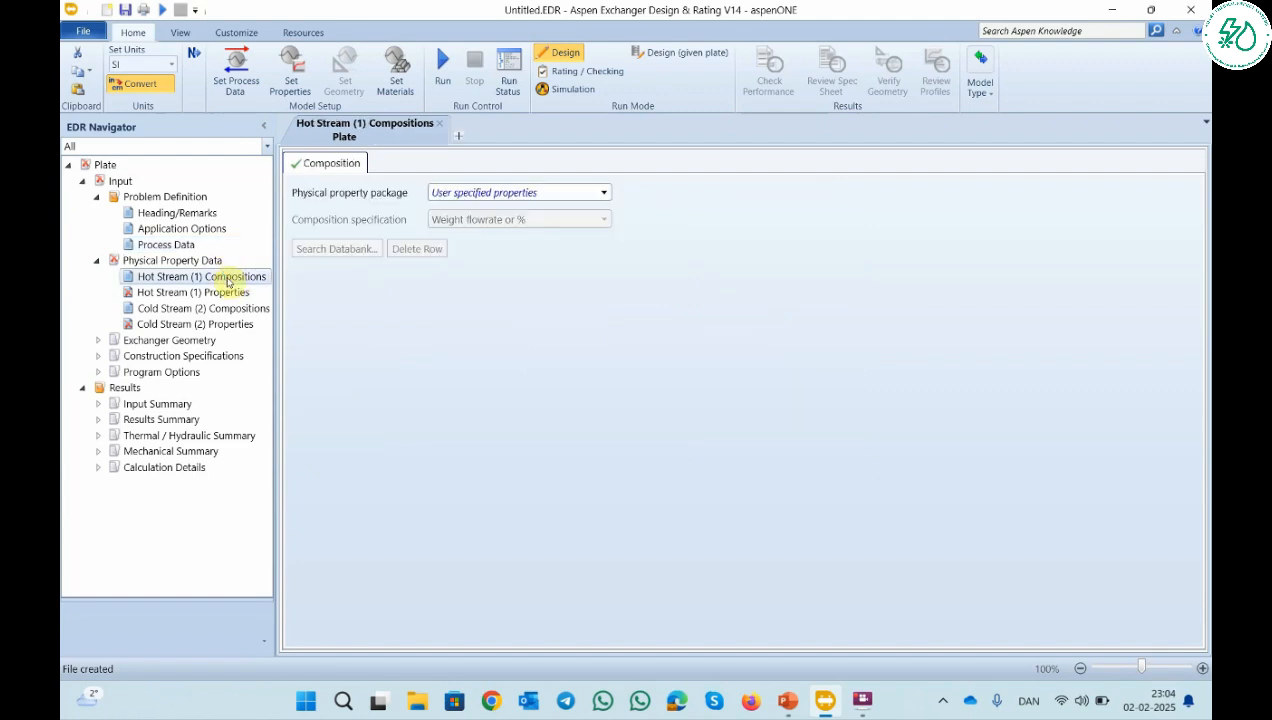
click(600, 195)
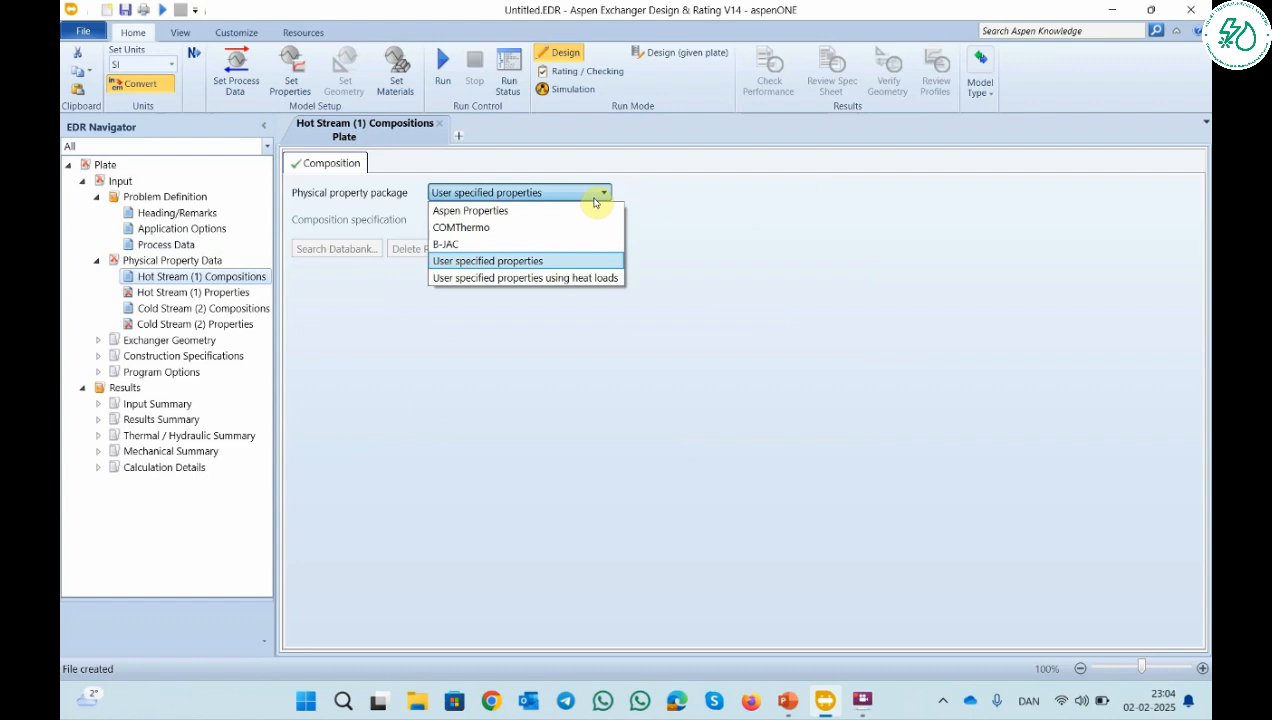
click(445, 245)
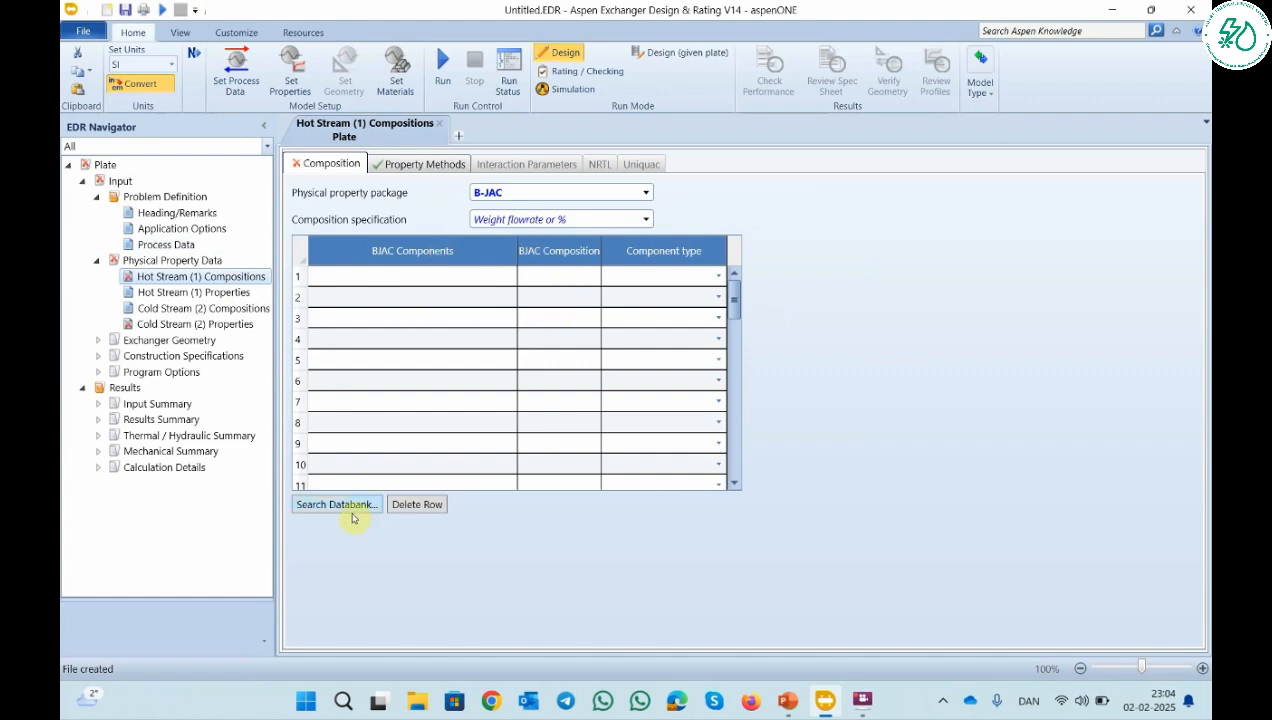
Add Water from the databank as the hot stream's component and review the hot stream properties and process data.
click(336, 504)
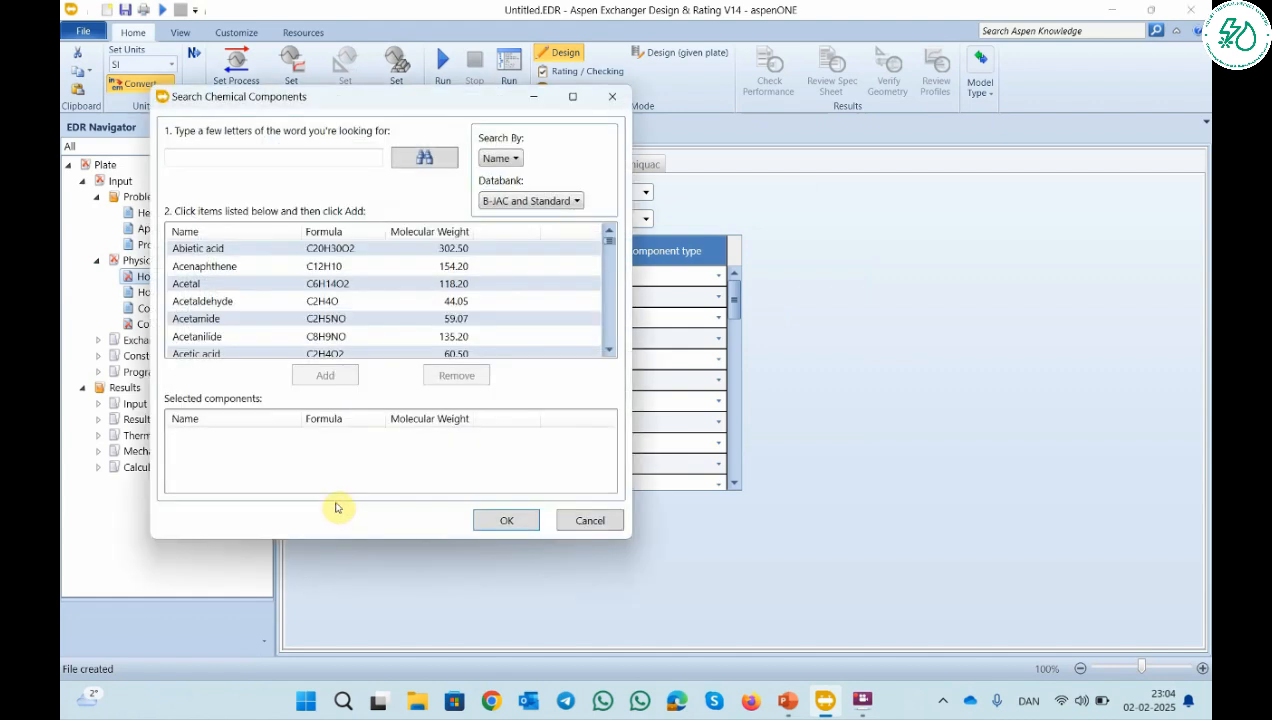
click(211, 158)
text(water)
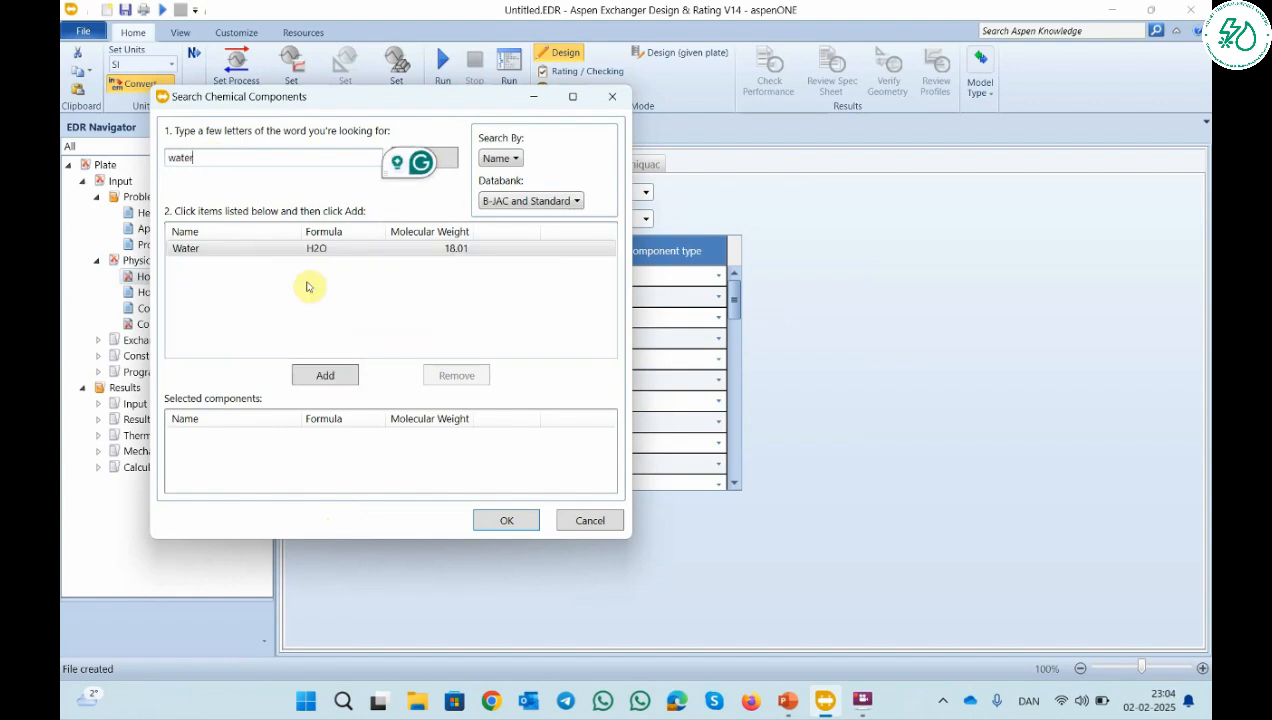
click(325, 375)
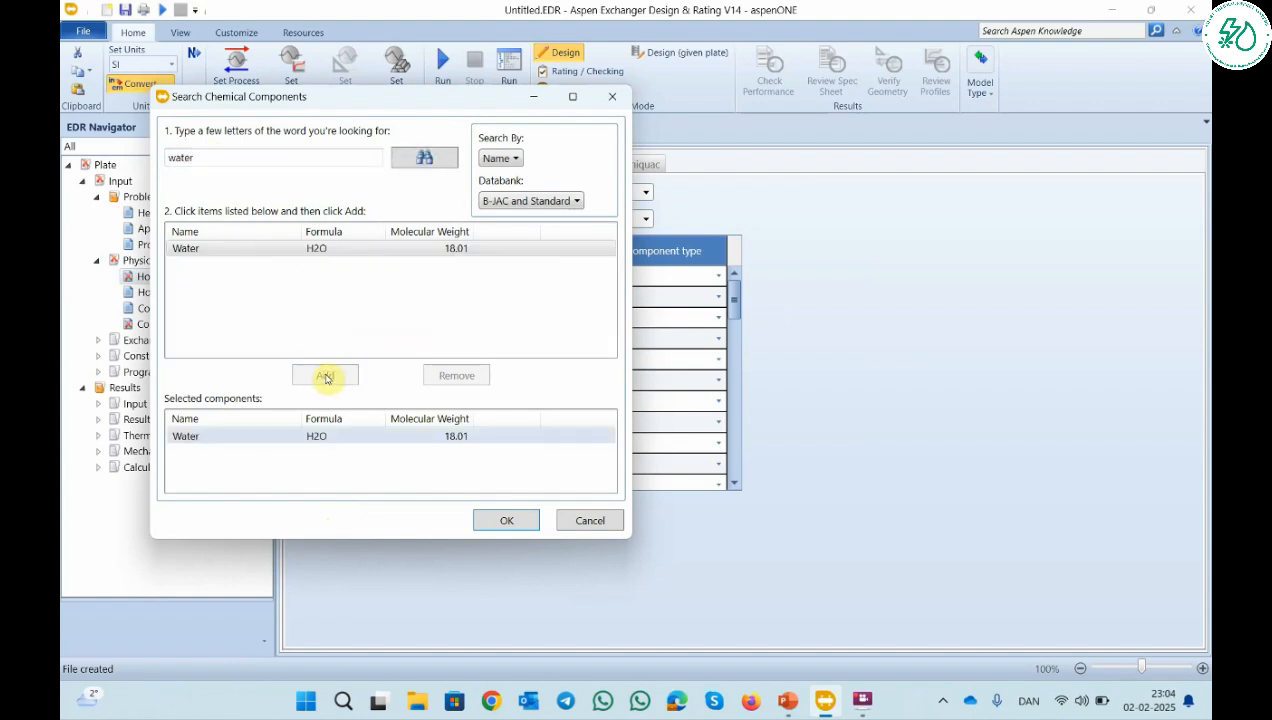
click(506, 520)
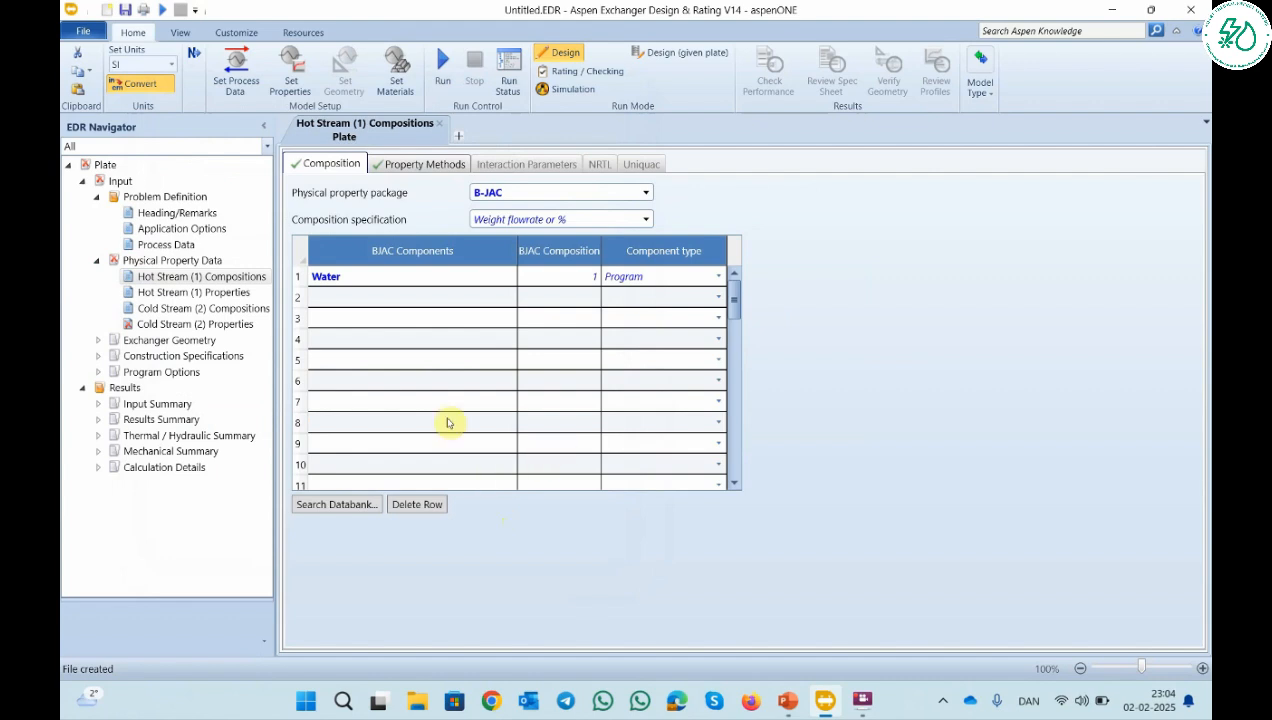
click(205, 294)
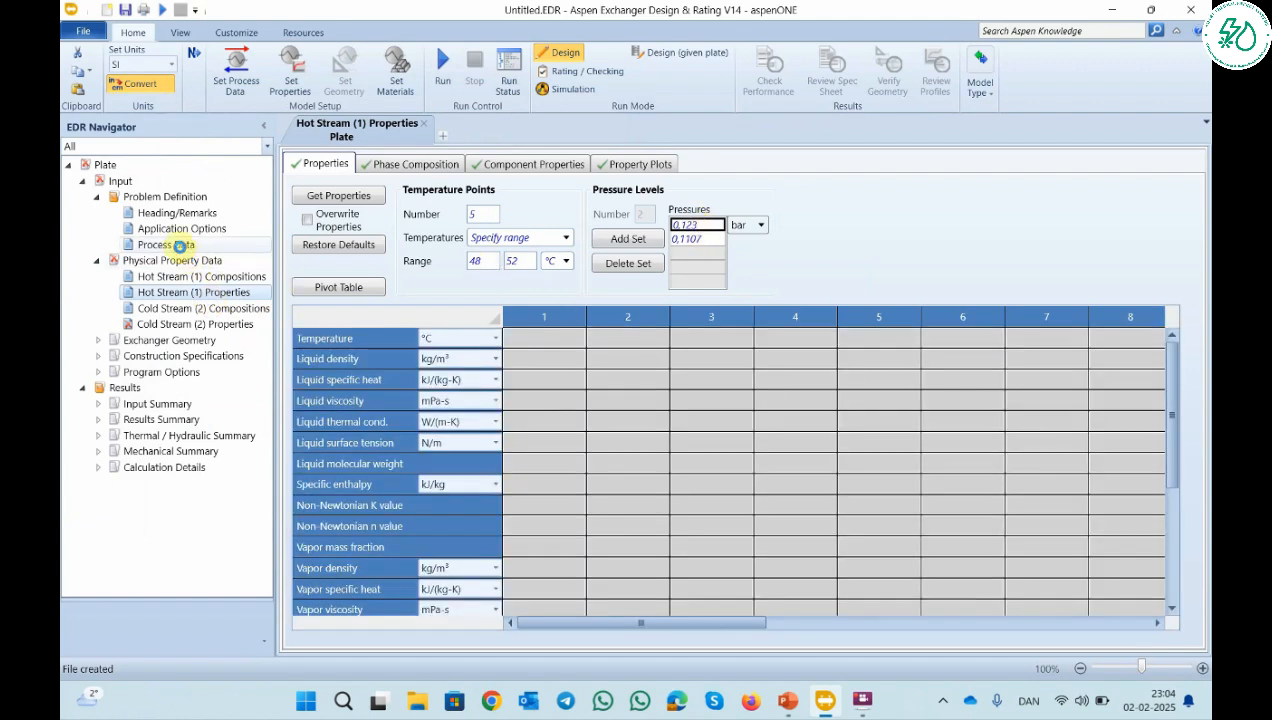
click(172, 245)
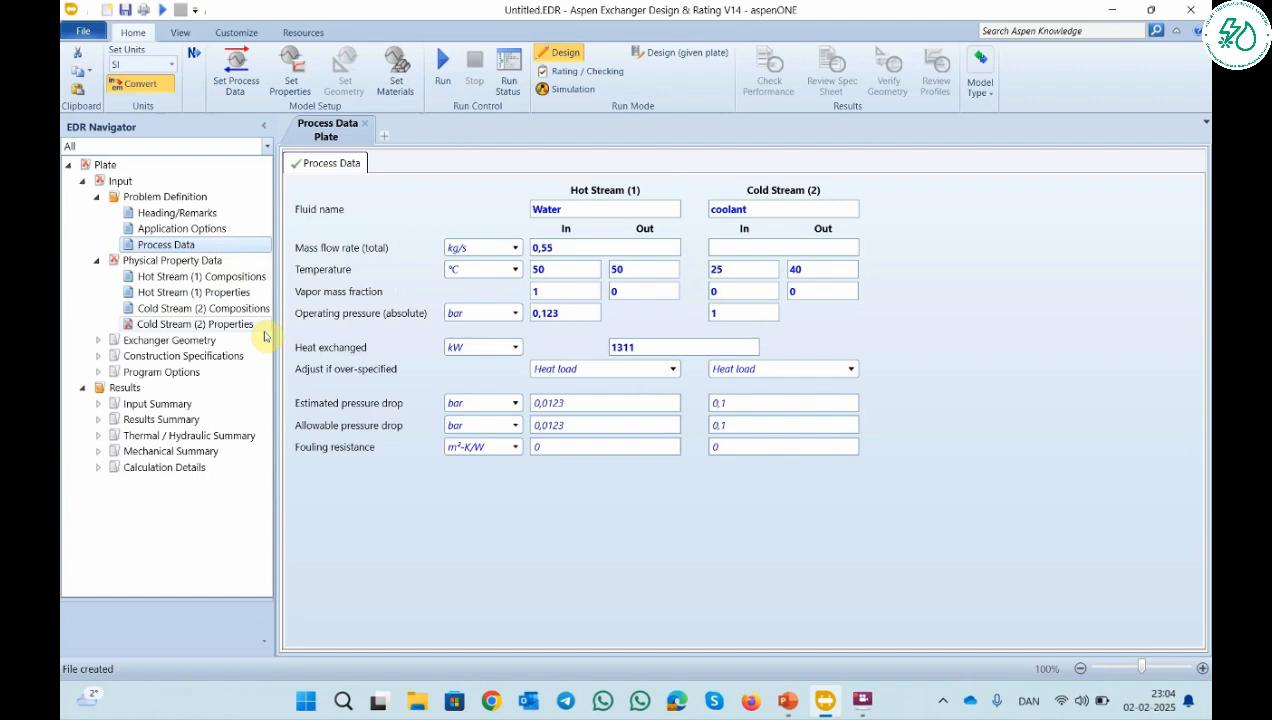
Set the physical property package for the cold stream composition to B-JAC.
click(179, 310)
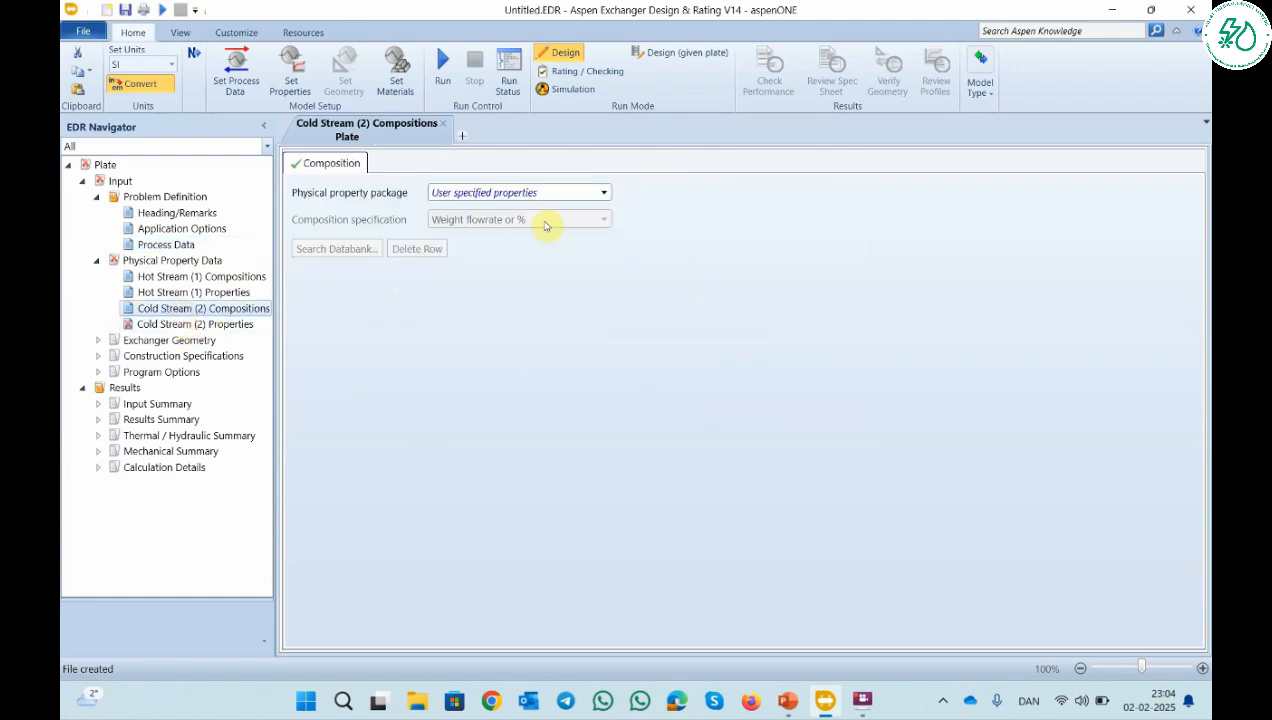
click(600, 193)
click(489, 243)
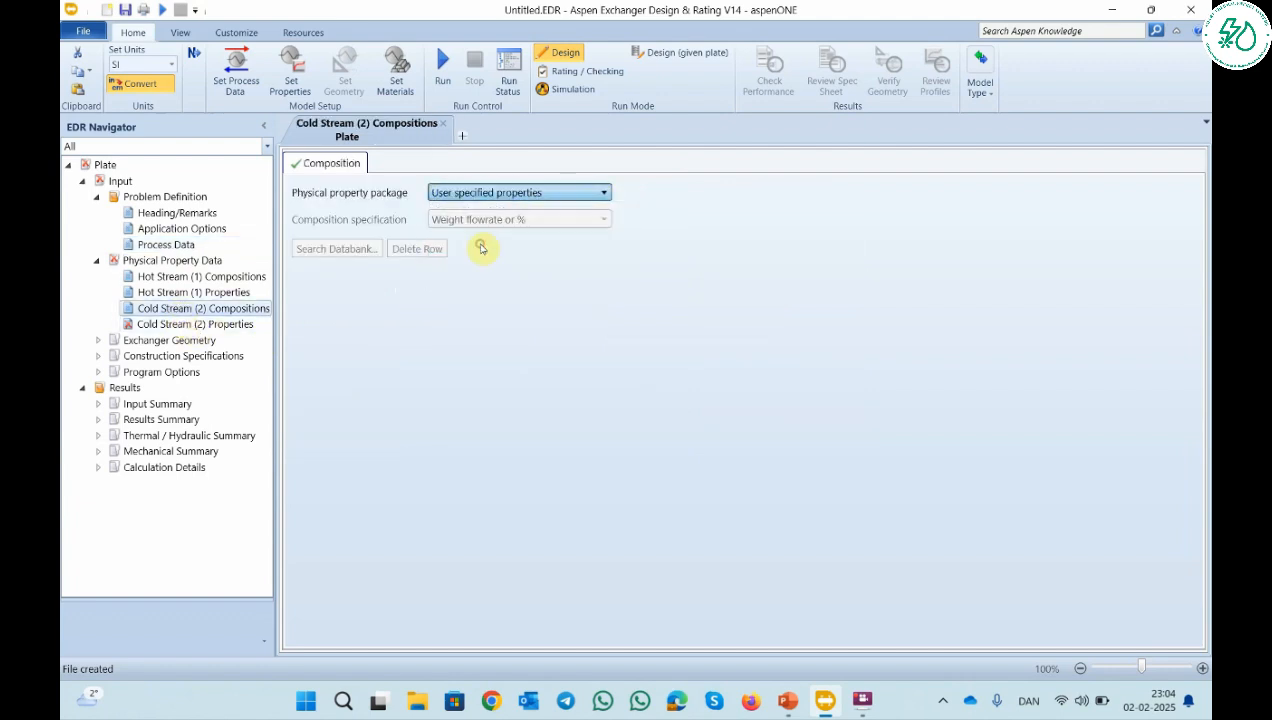
Search the databank for water and add Water as the cold stream's component.
click(328, 502)
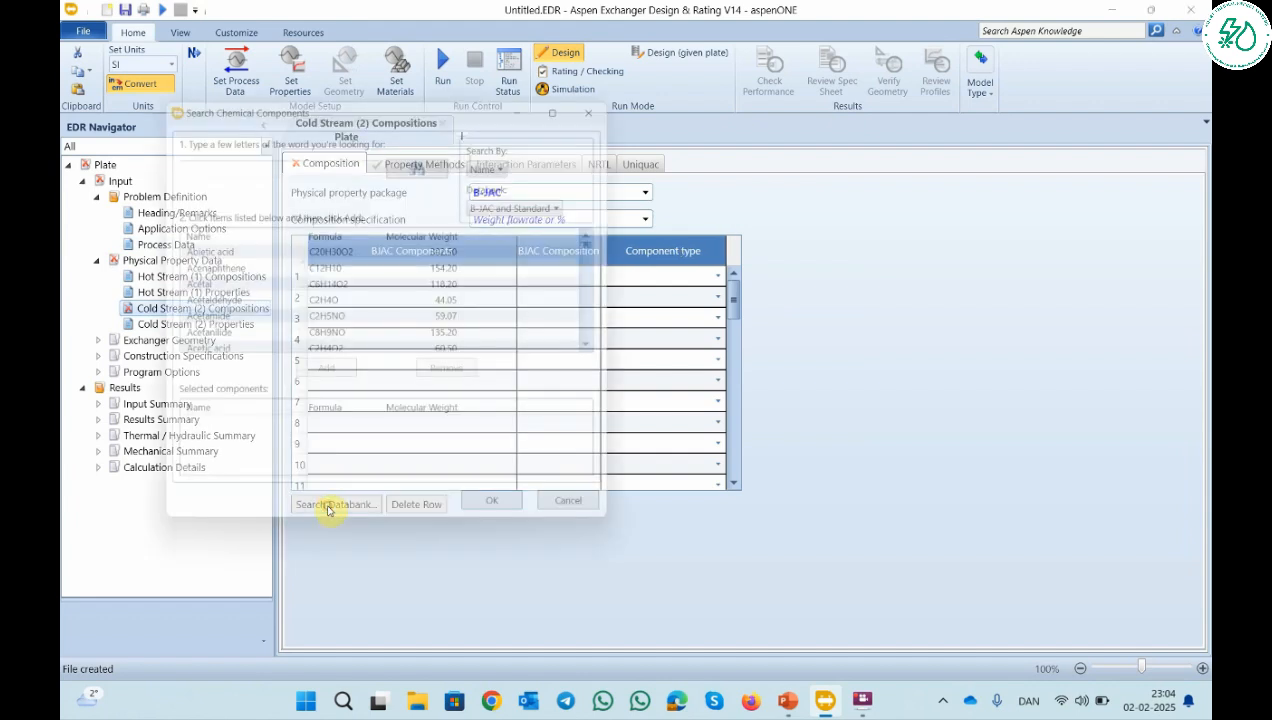
click(241, 162)
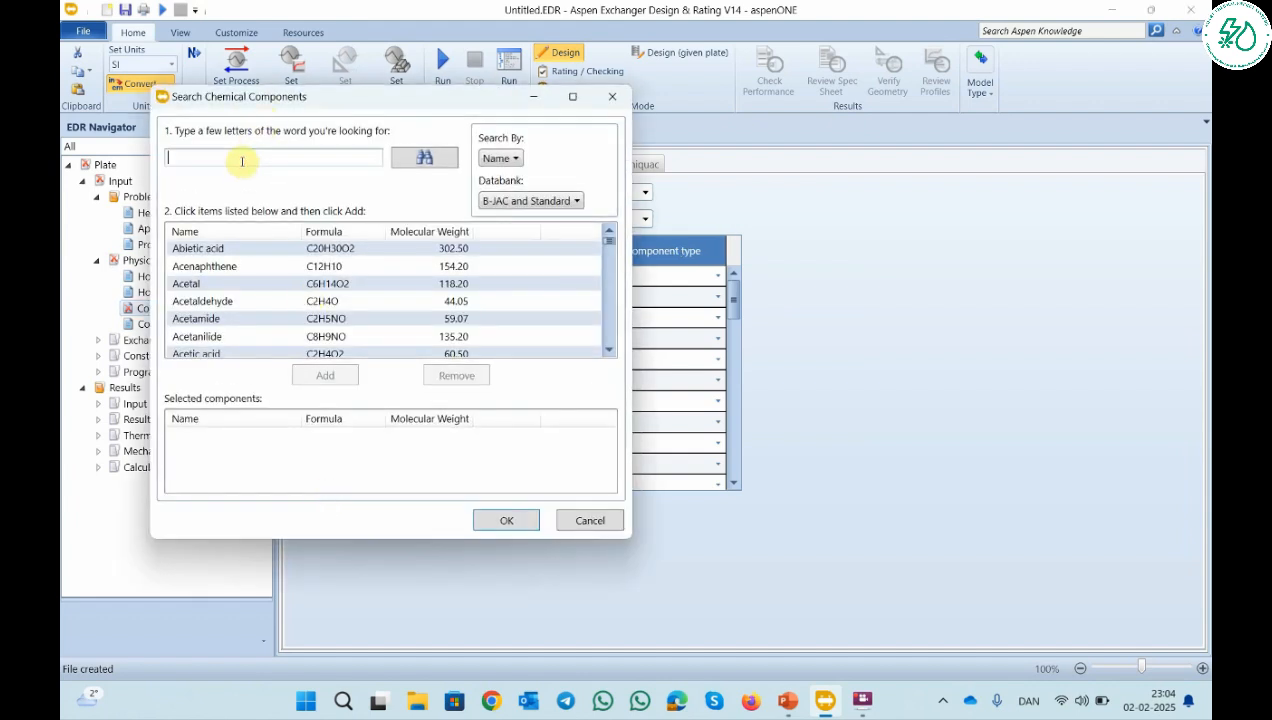
text(wate)
text(r)
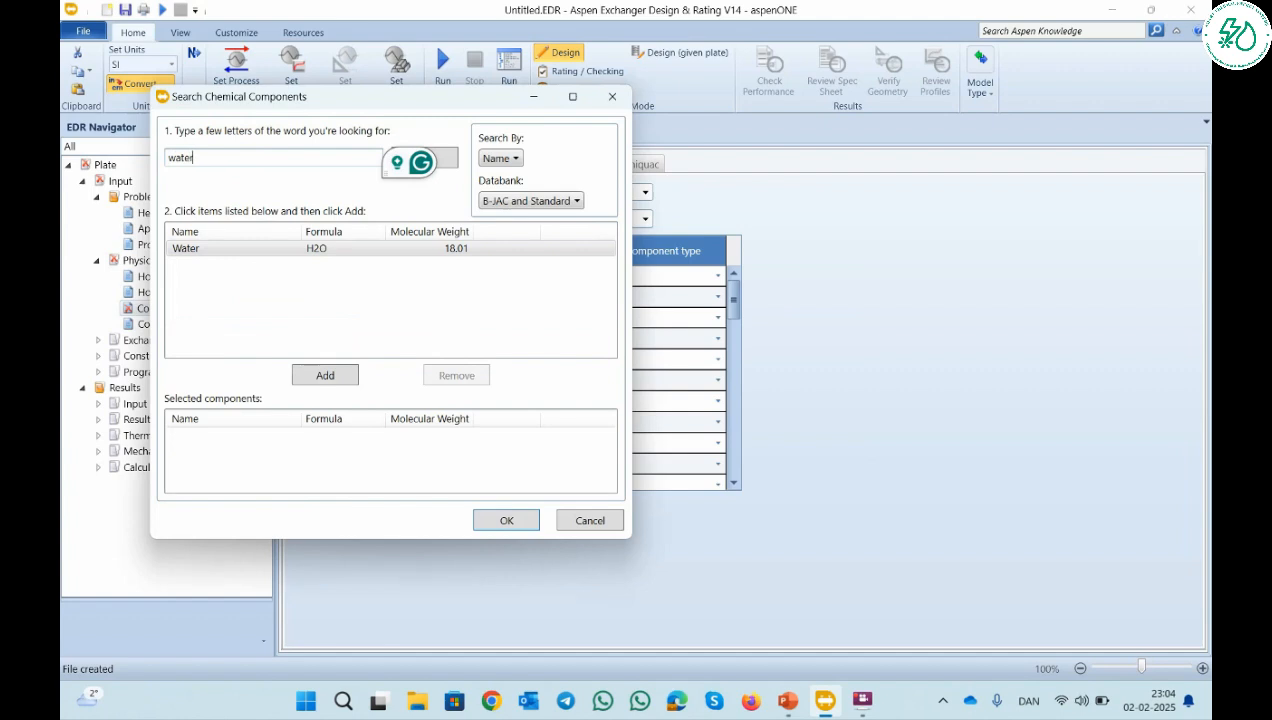
click(321, 377)
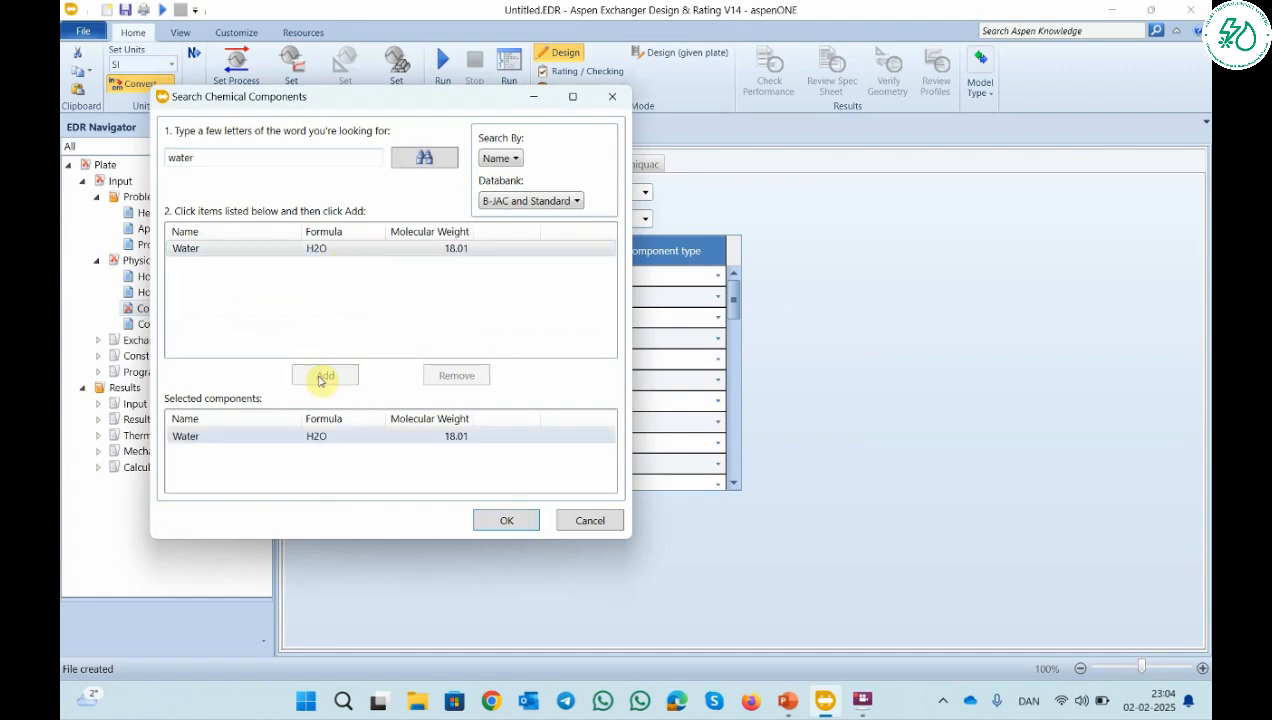
click(504, 520)
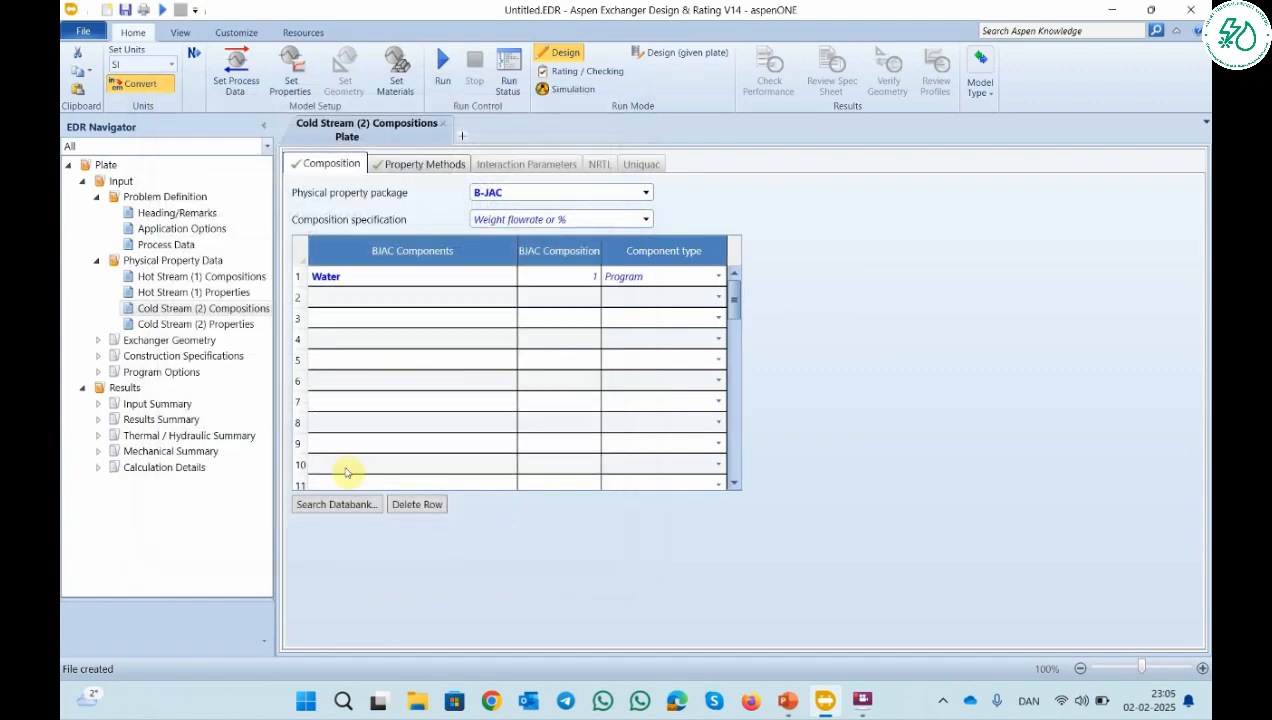
Review the cold stream properties and process data, and run the plate exchanger design calculation.
click(221, 327)
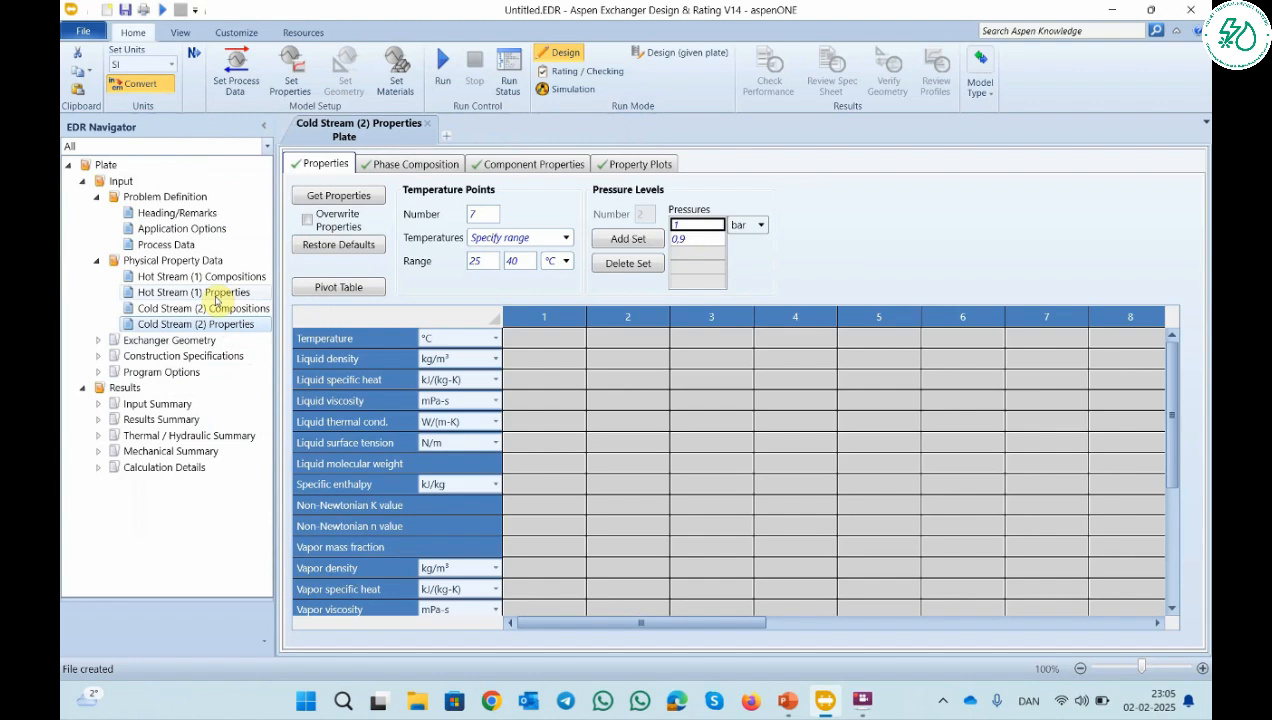
click(186, 249)
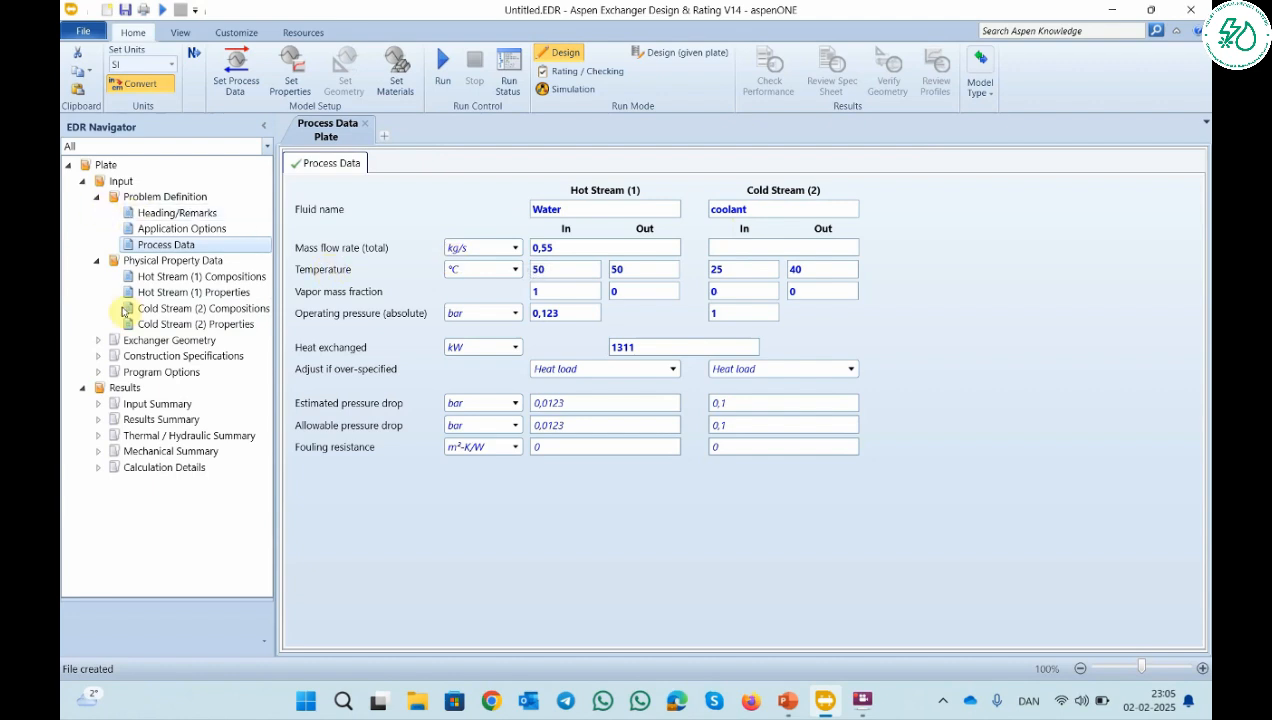
click(196, 56)
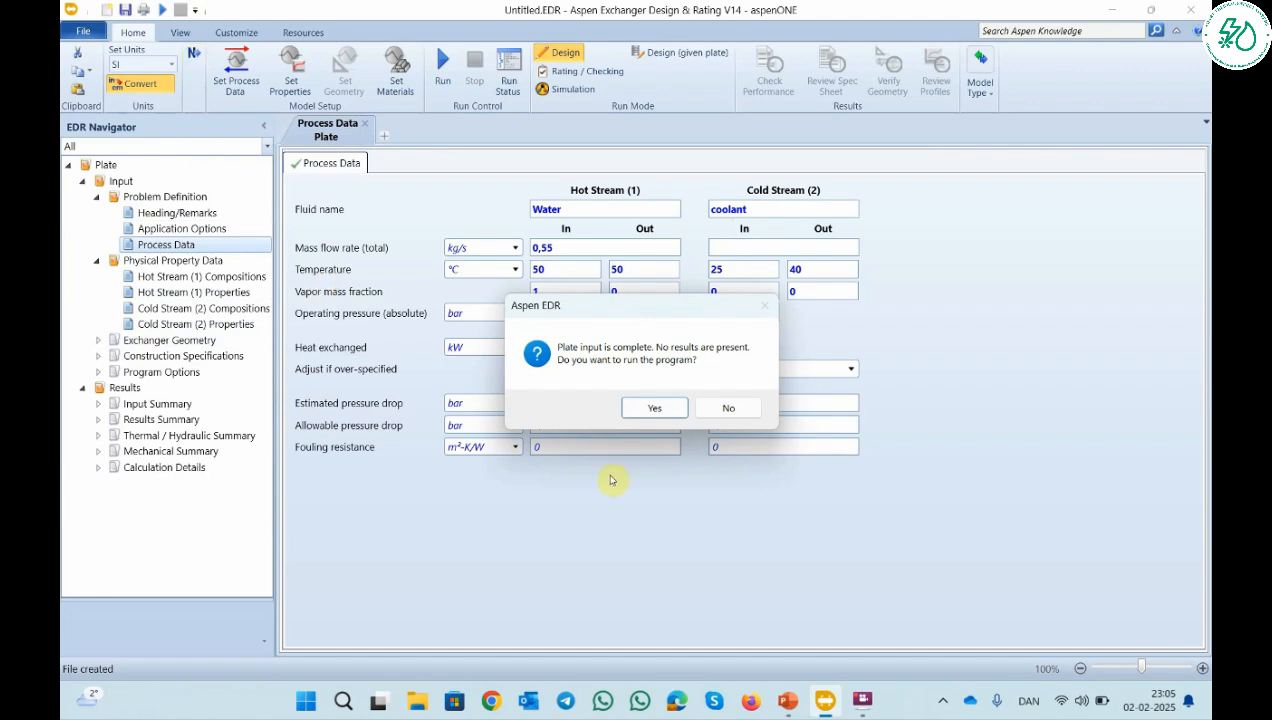
click(644, 416)
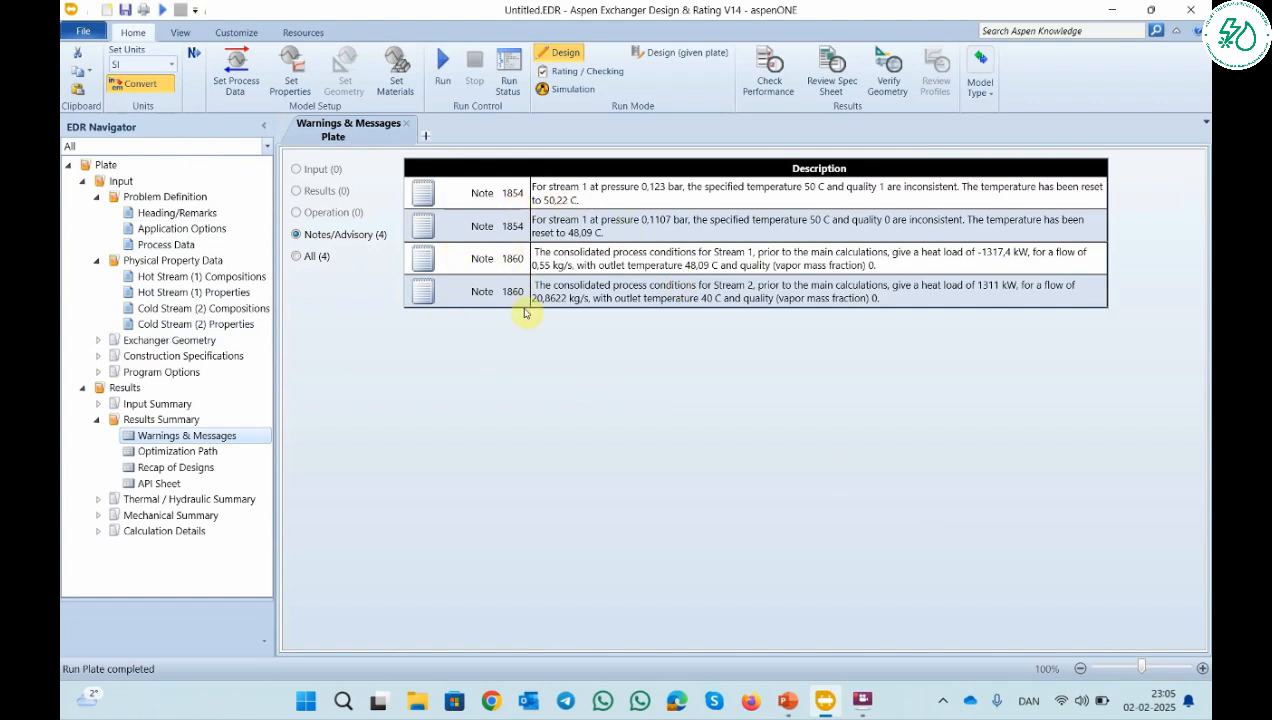
Examine the overall performance and resistance distribution results in the thermal/hydraulic summary.
click(98, 500)
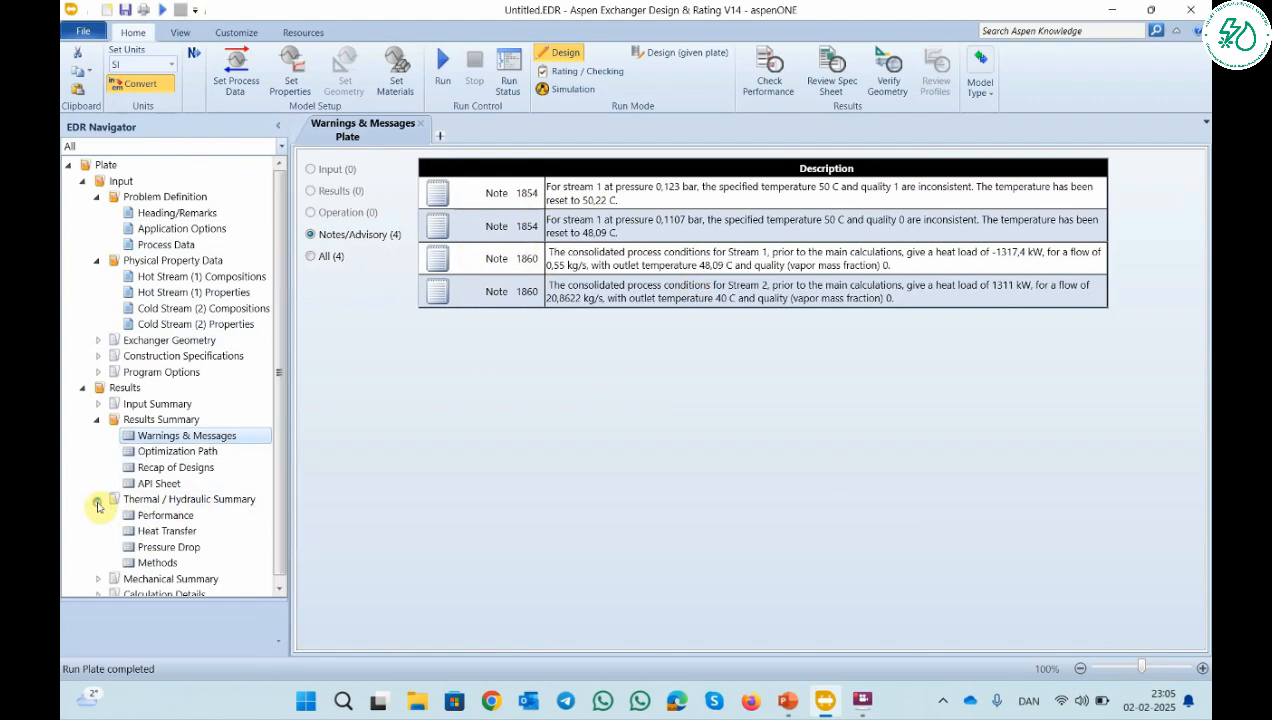
click(168, 500)
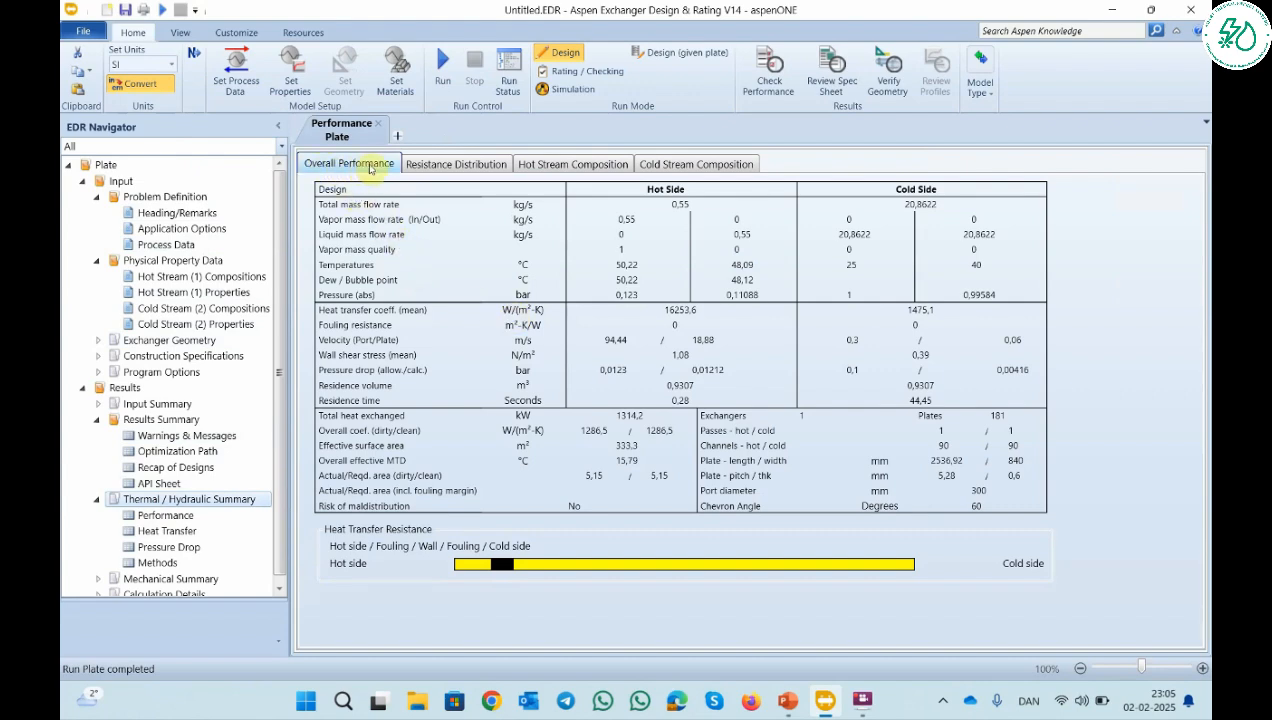
click(429, 166)
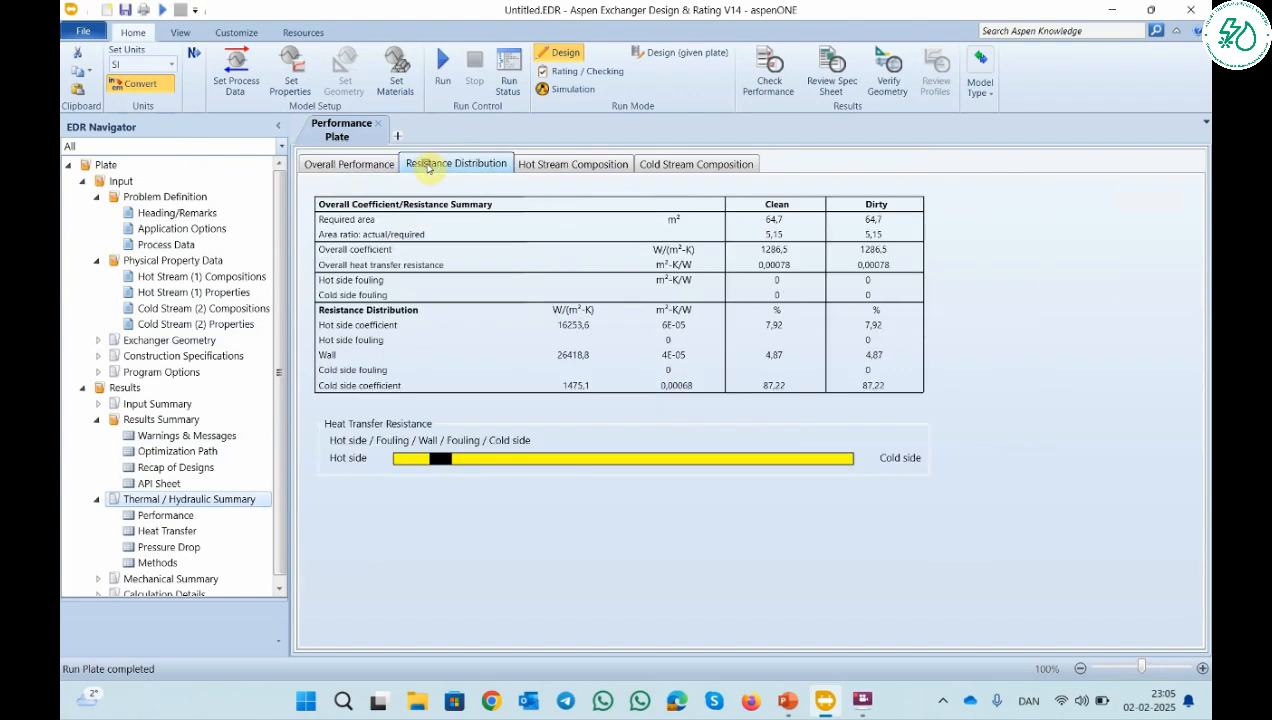
click(345, 167)
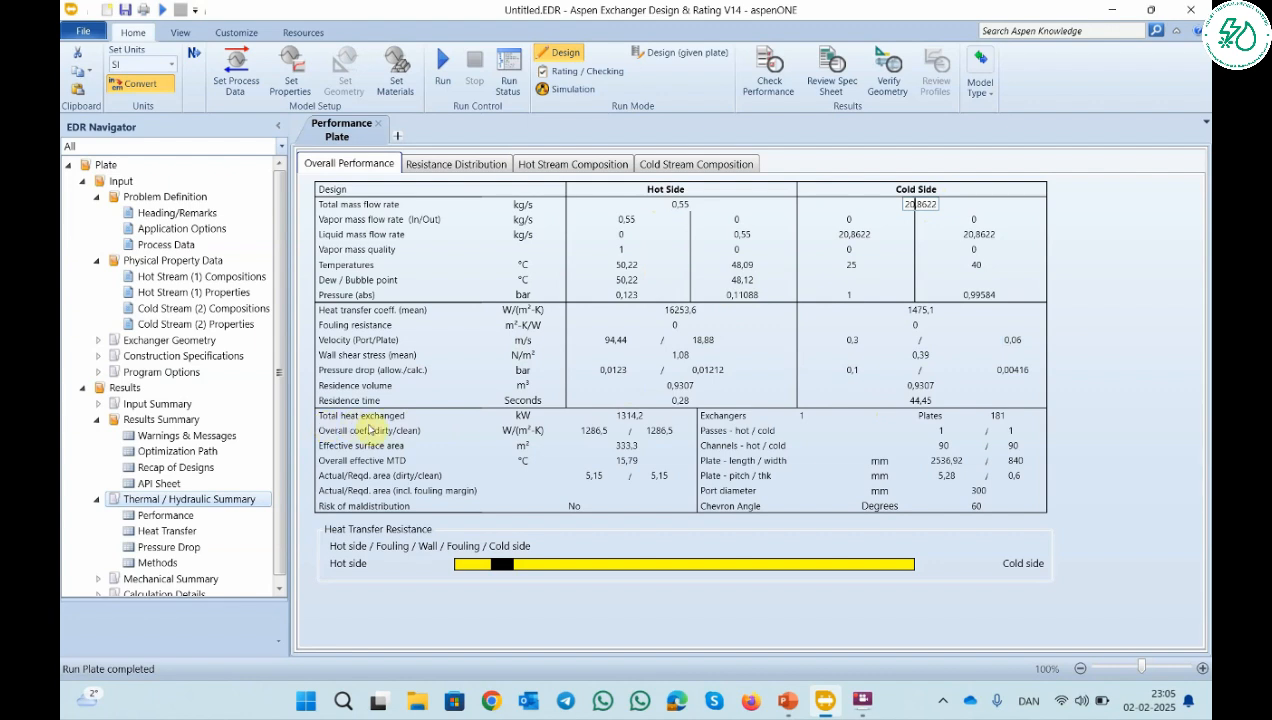
click(466, 168)
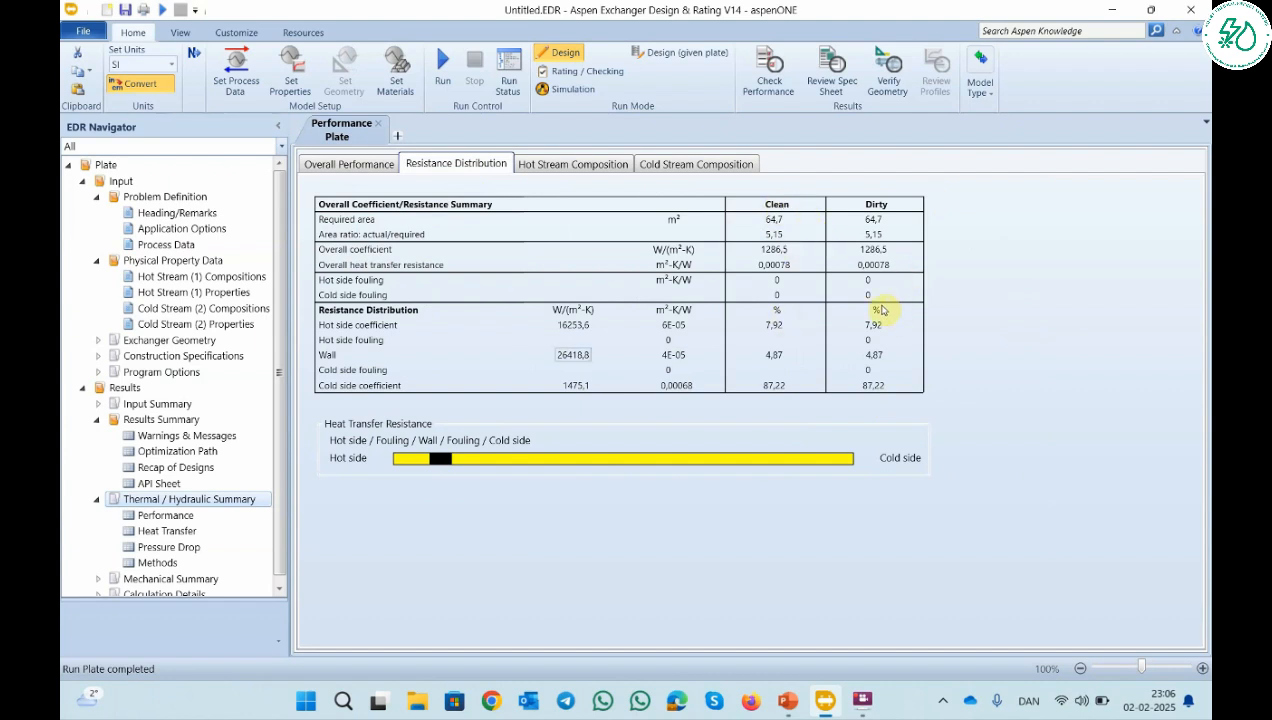
Examine the exchanger geometry, exchanger diagram and cost/weights results in the mechanical summary.
scroll(238, 412, down, 1)
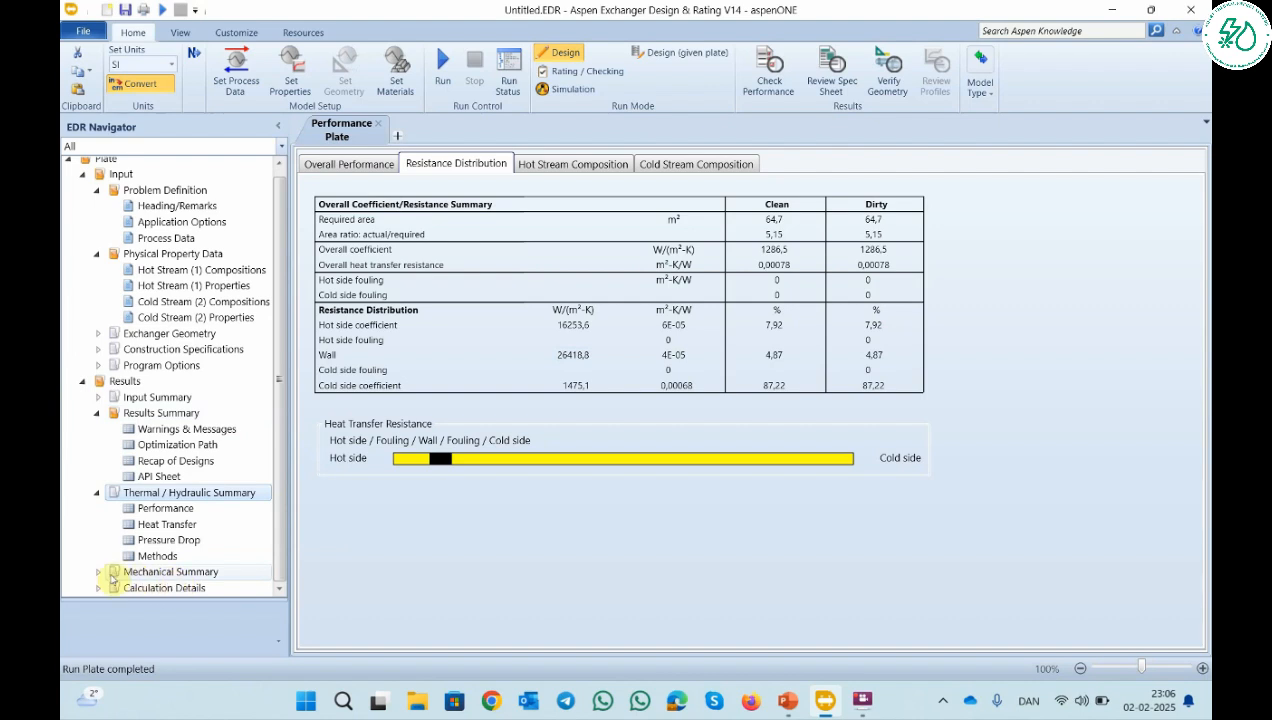
click(97, 572)
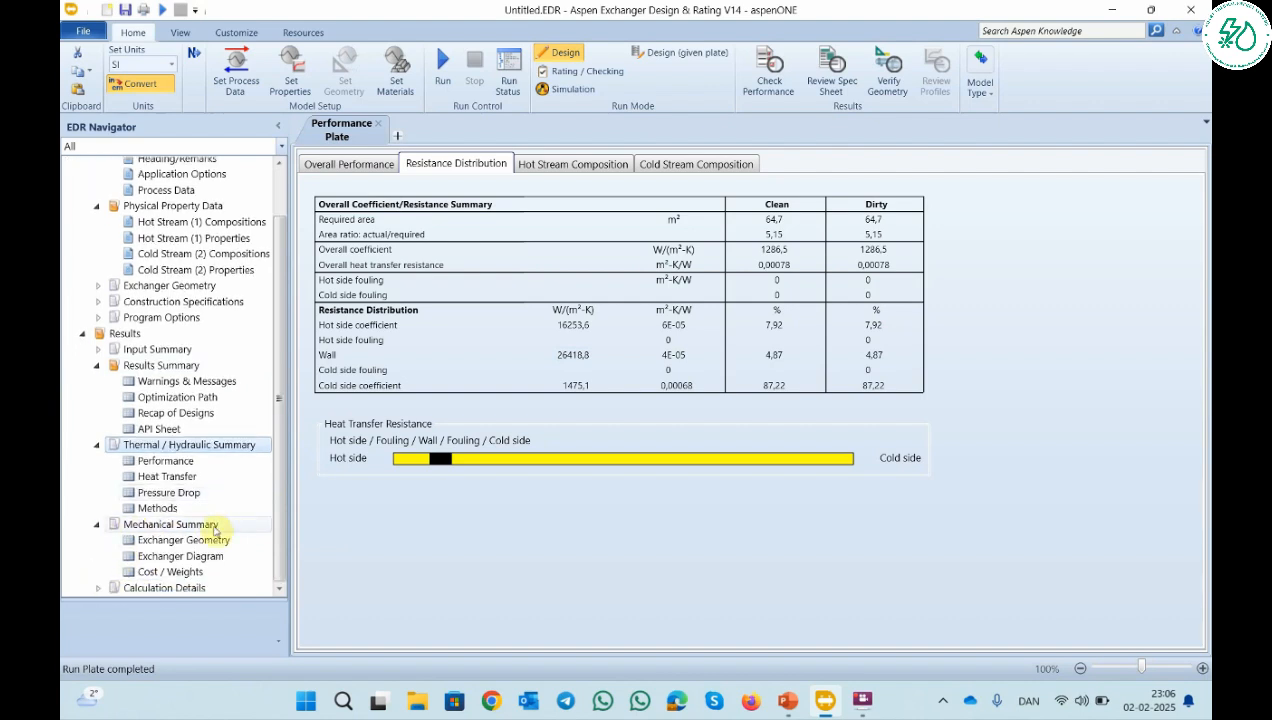
click(170, 524)
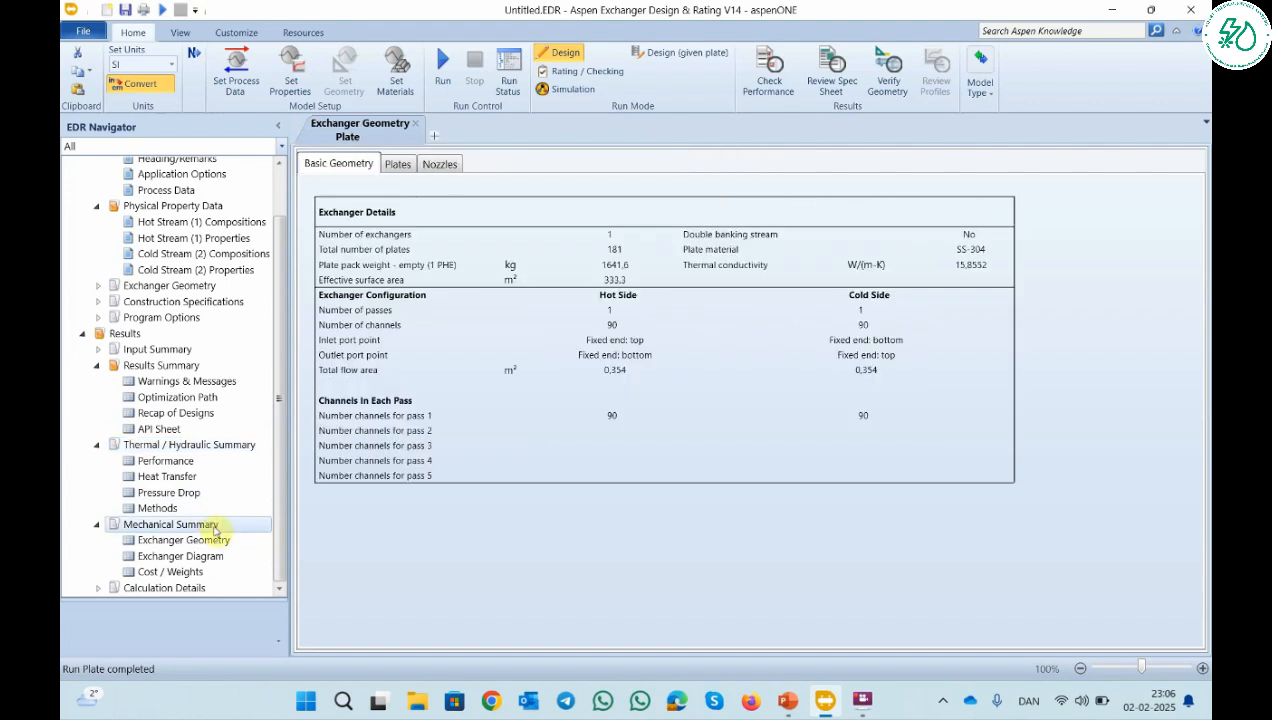
click(211, 544)
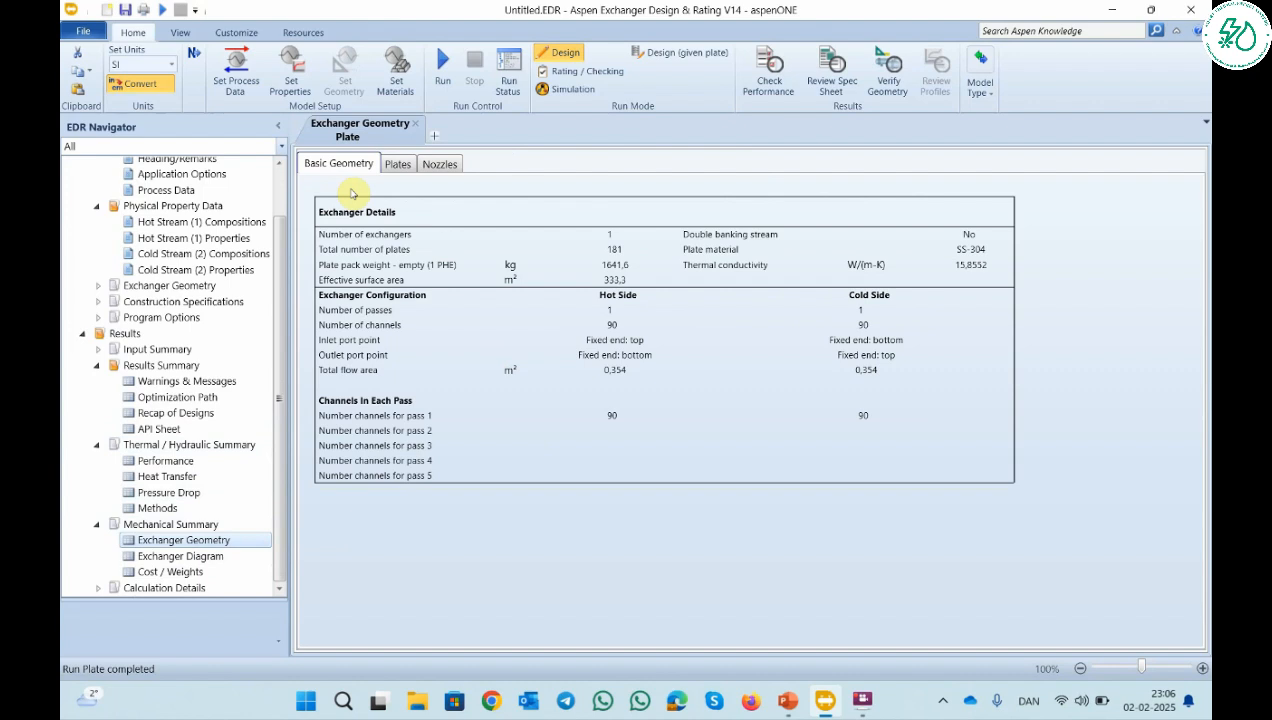
click(206, 556)
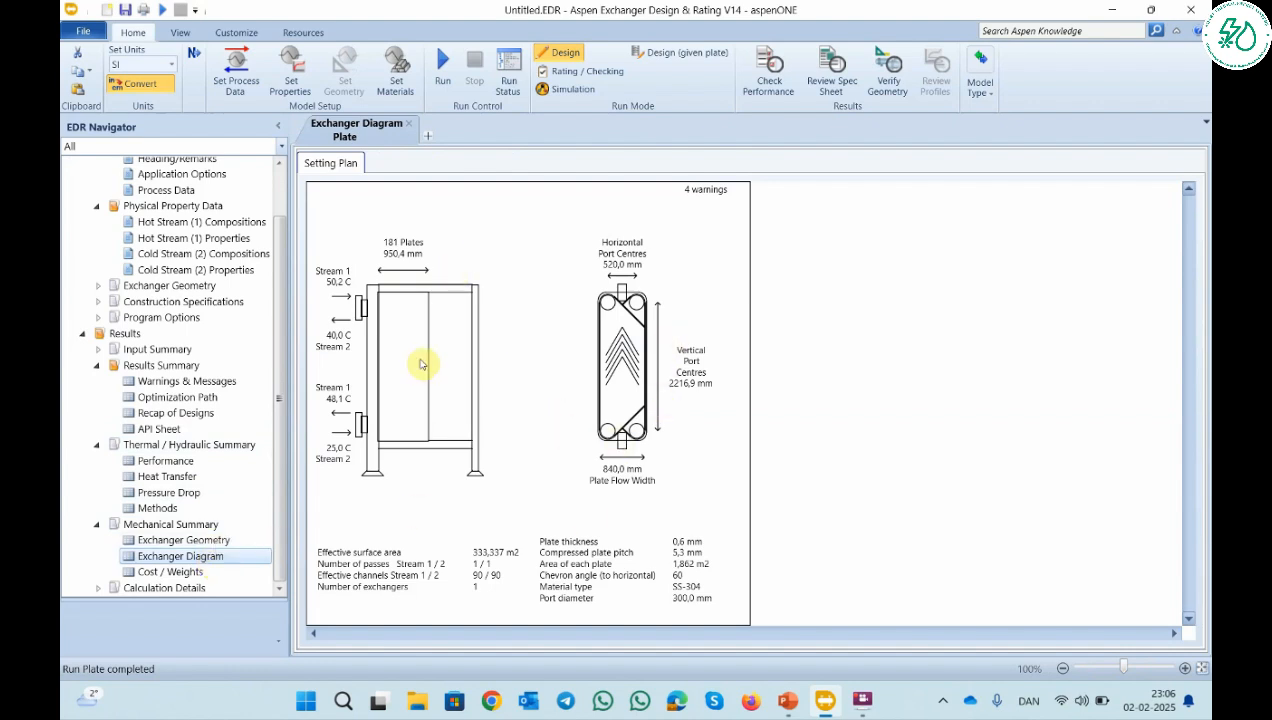
click(206, 576)
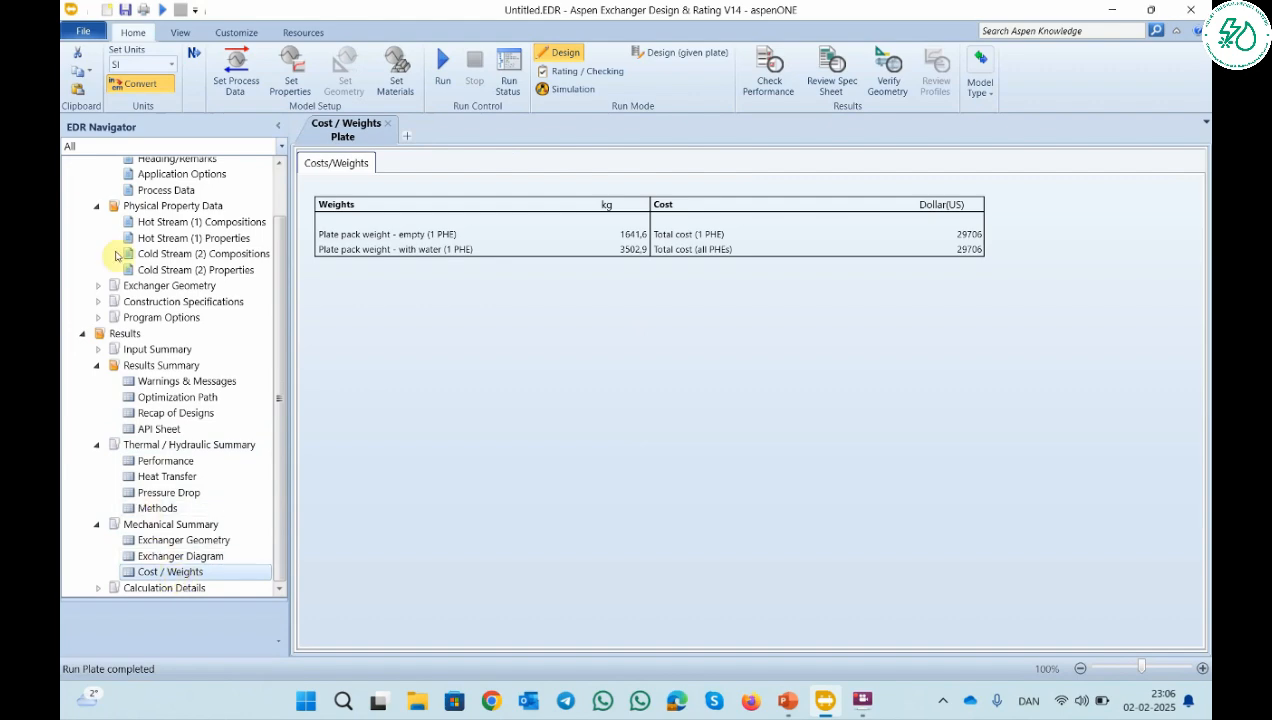
Look up the Example 2 evaporator data on the PowerPoint slide and return to the new-case options in Aspen Exchanger Design & Rating.
click(85, 34)
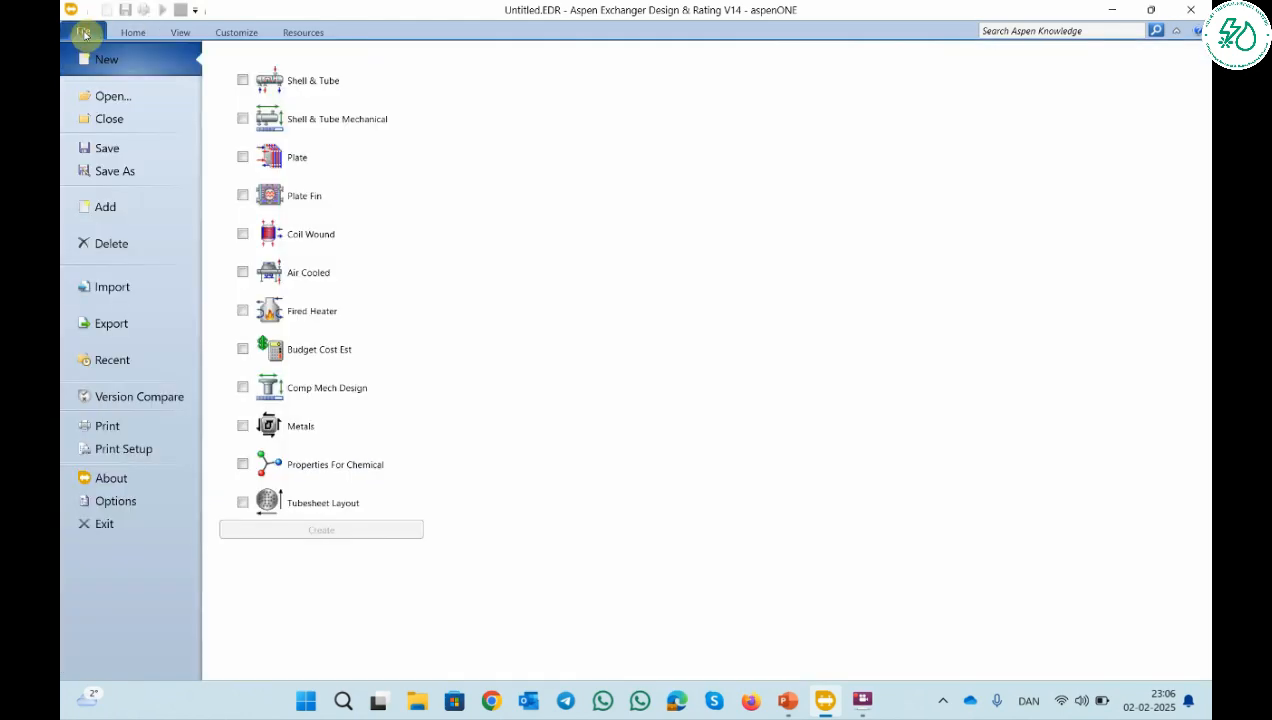
click(786, 702)
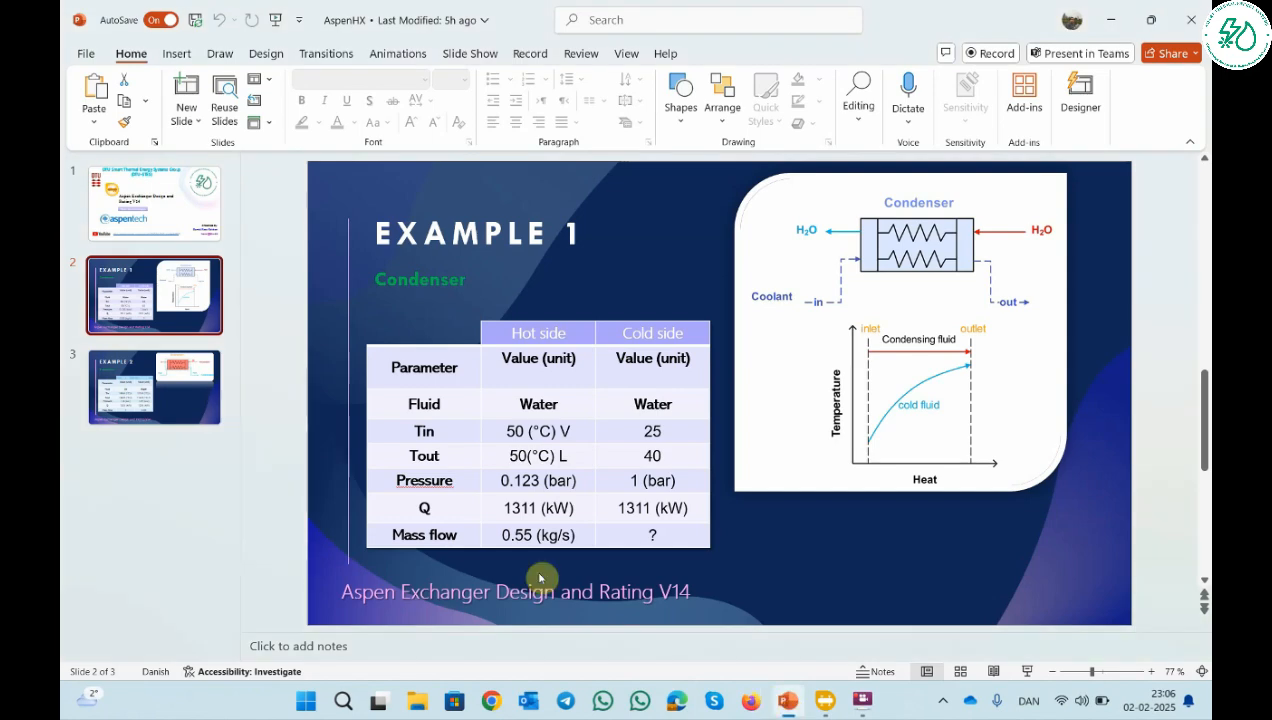
click(159, 396)
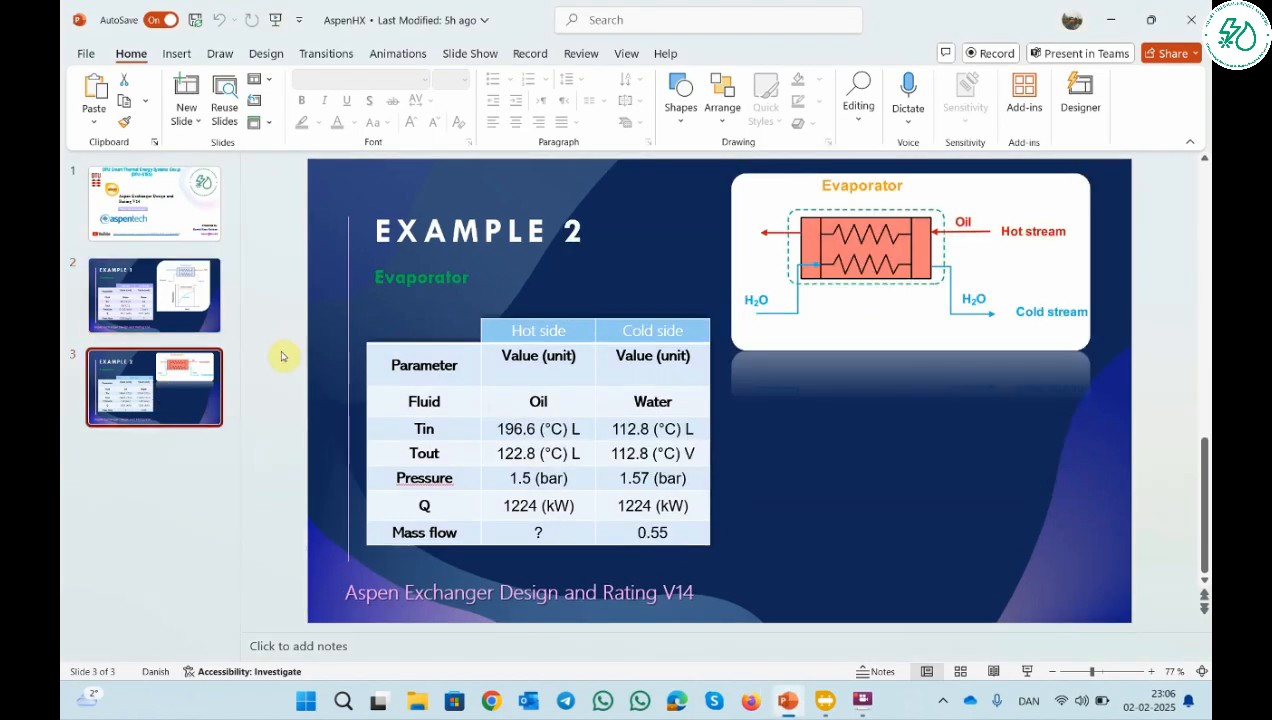
click(823, 694)
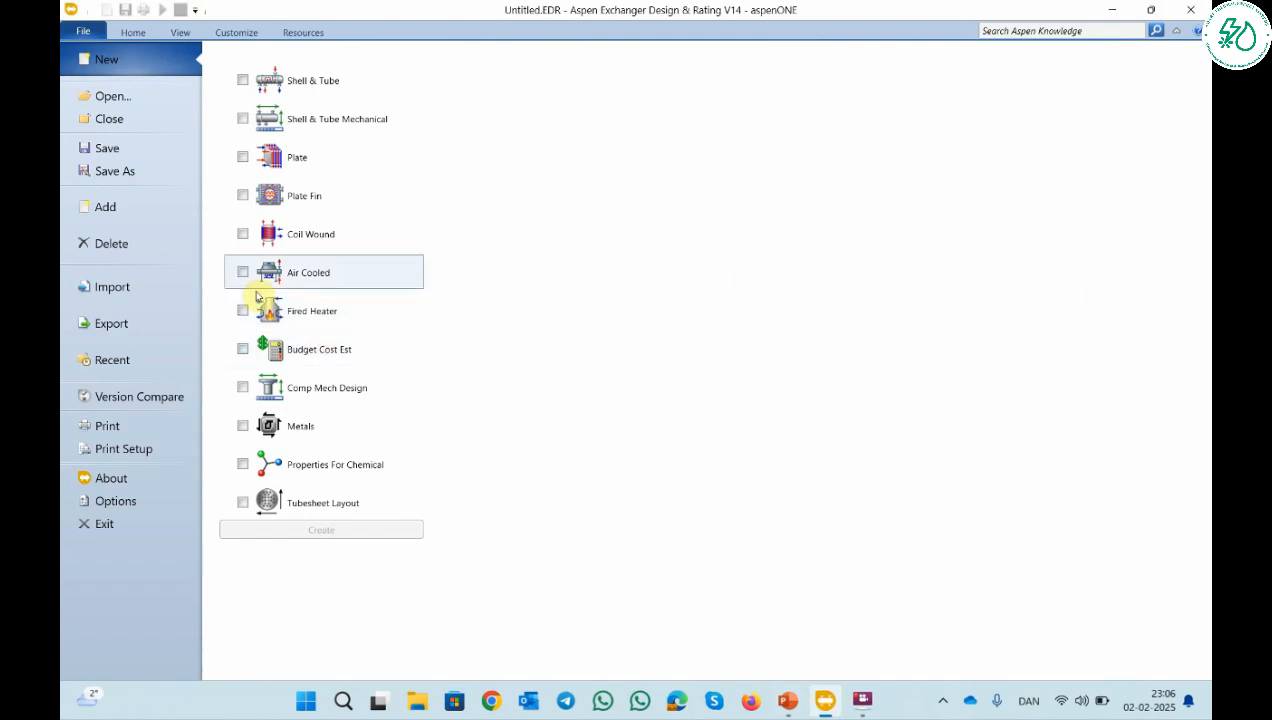
Create a new Plate exchanger case and set its units to SI.
click(242, 157)
click(330, 533)
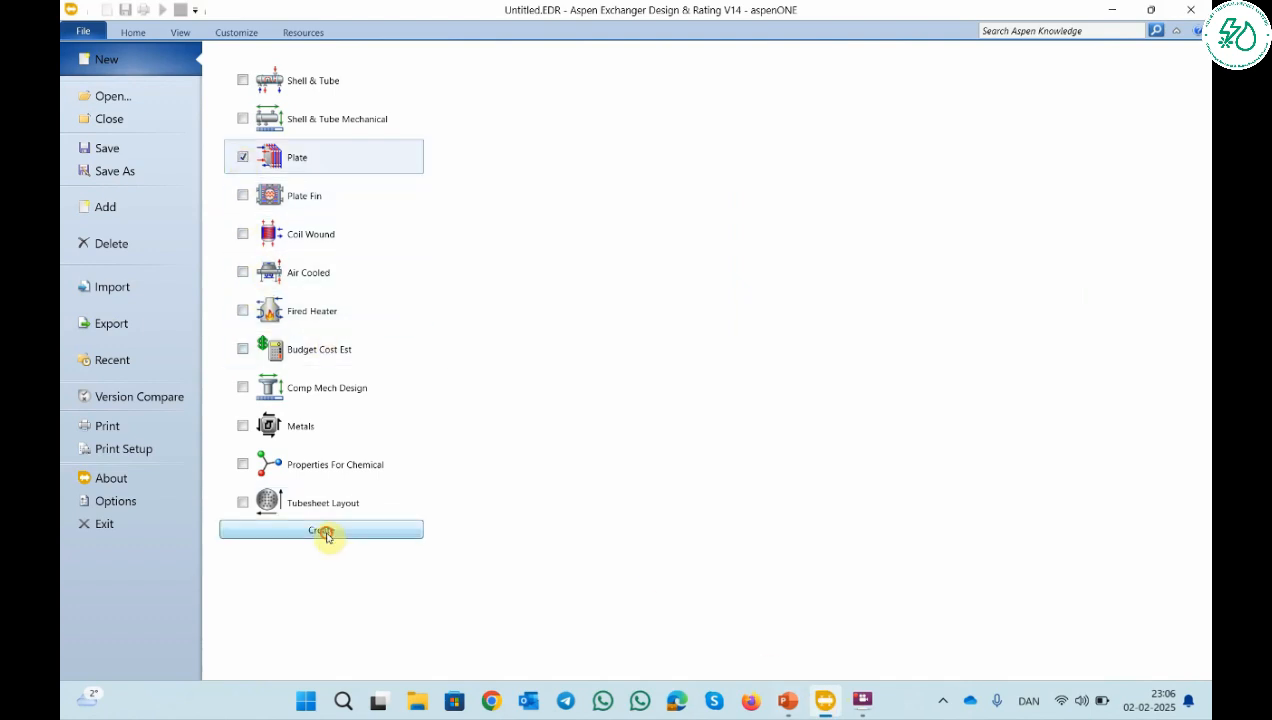
click(682, 408)
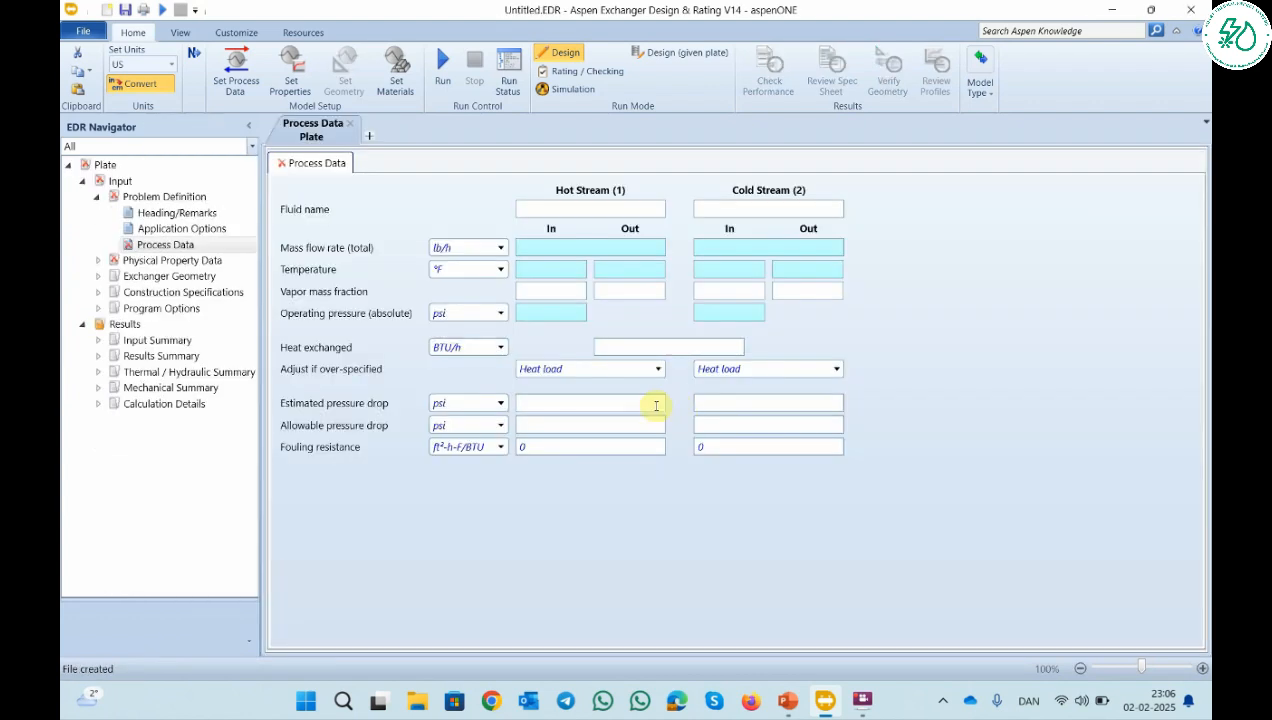
click(170, 66)
click(137, 105)
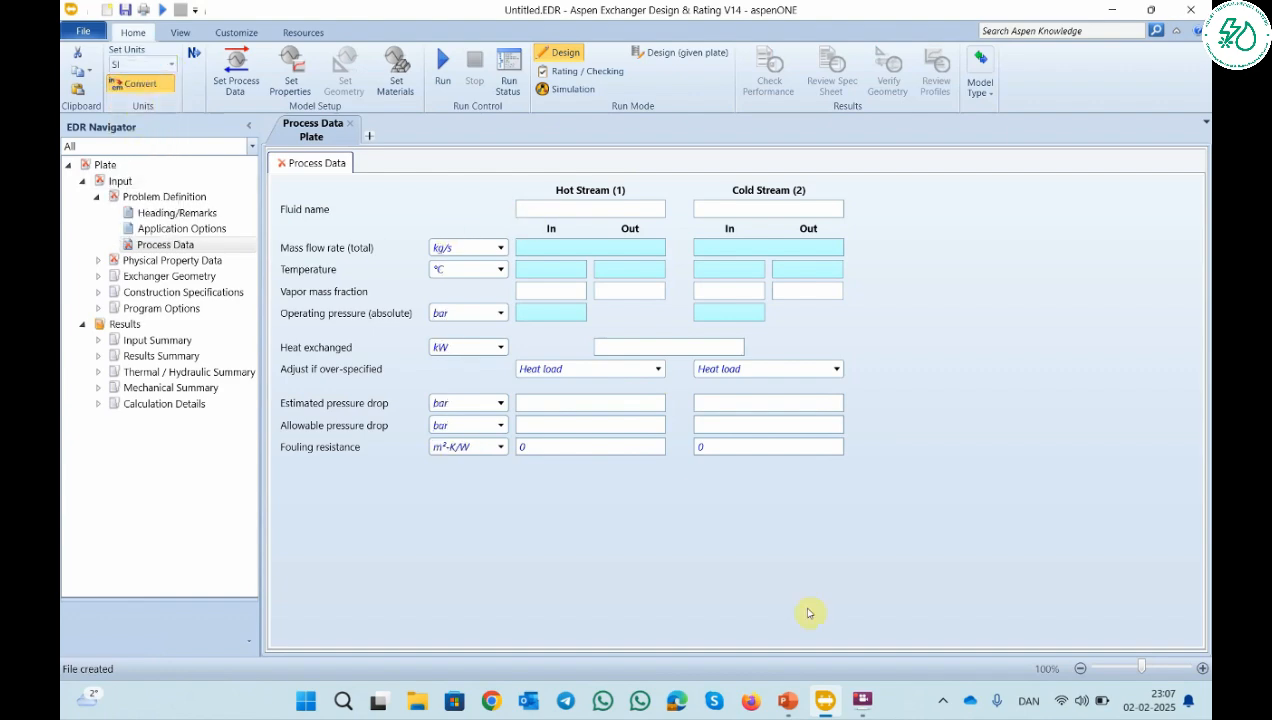
Check the Example 2 fluids on the PowerPoint slide, then name the hot stream Oil and the cold stream Water in the process data.
click(788, 700)
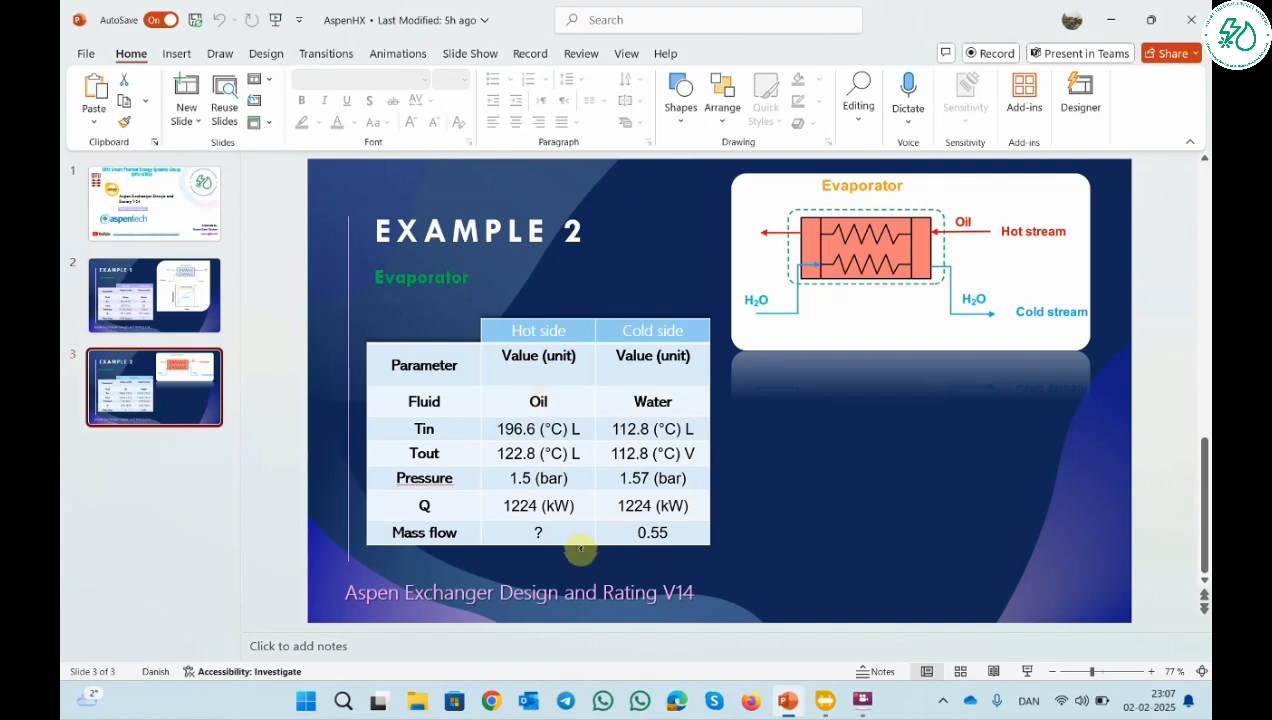
click(823, 700)
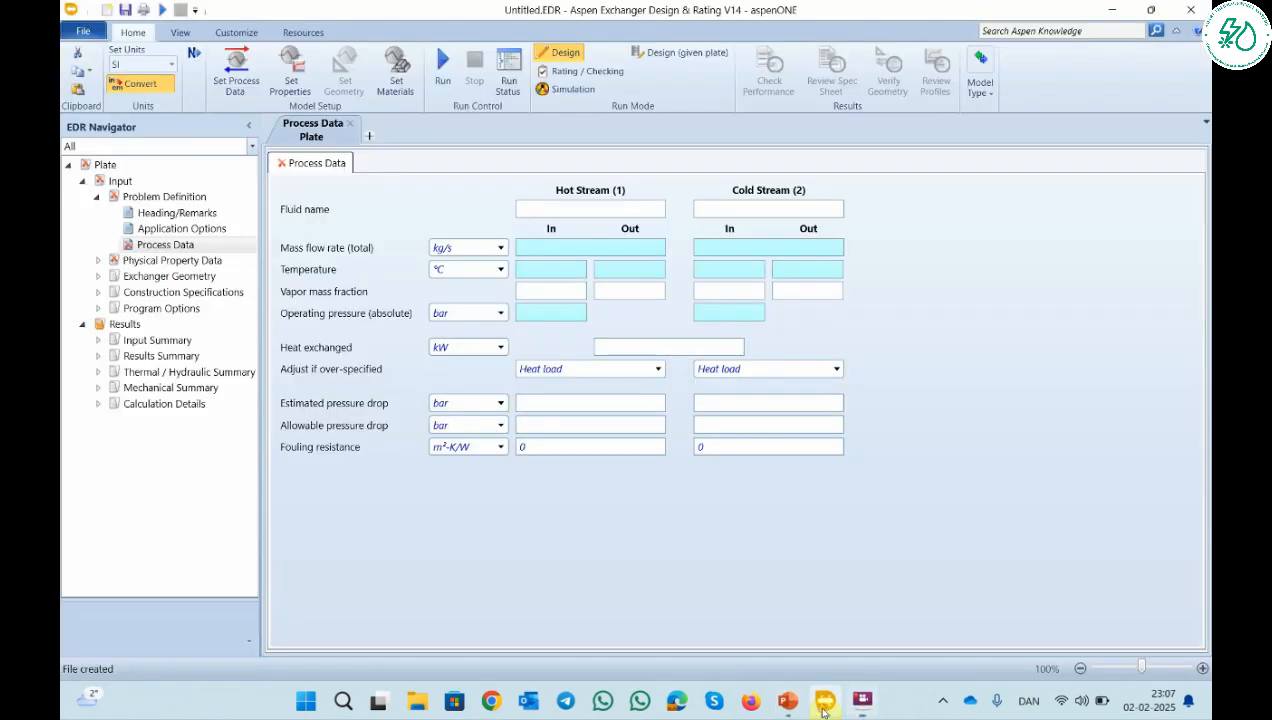
click(550, 212)
text(Oil)
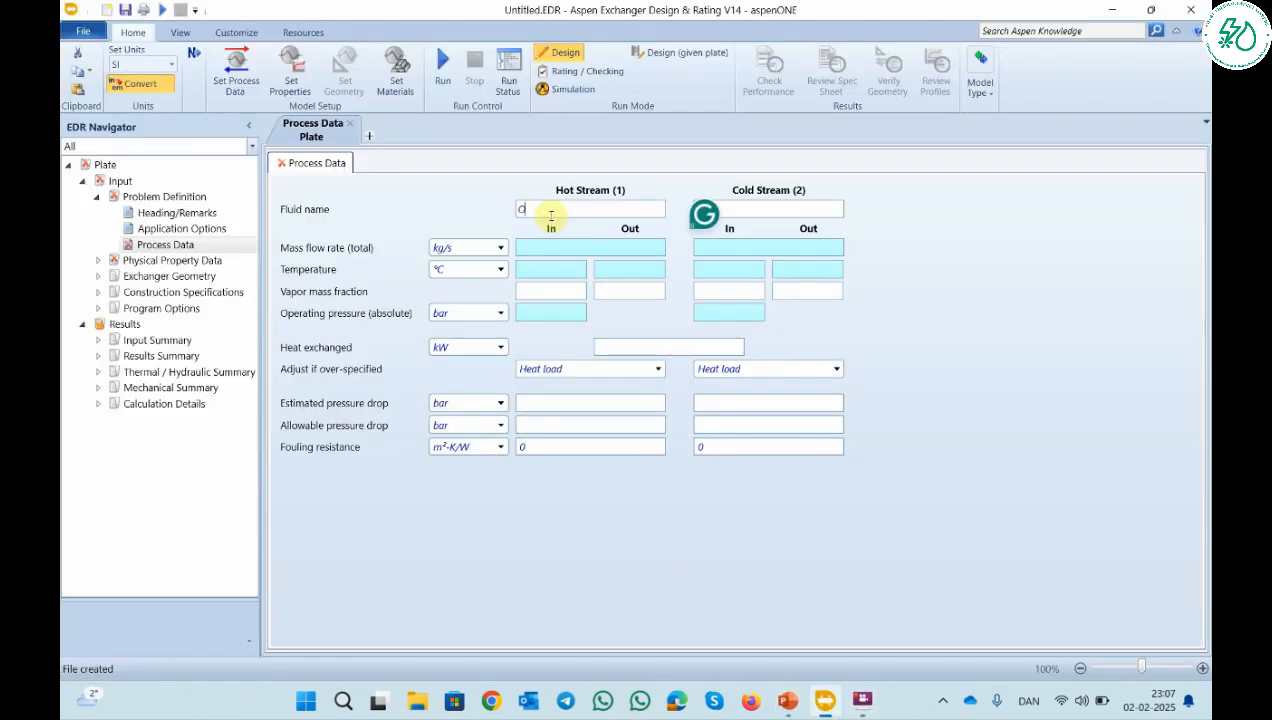
click(748, 204)
text(Wa)
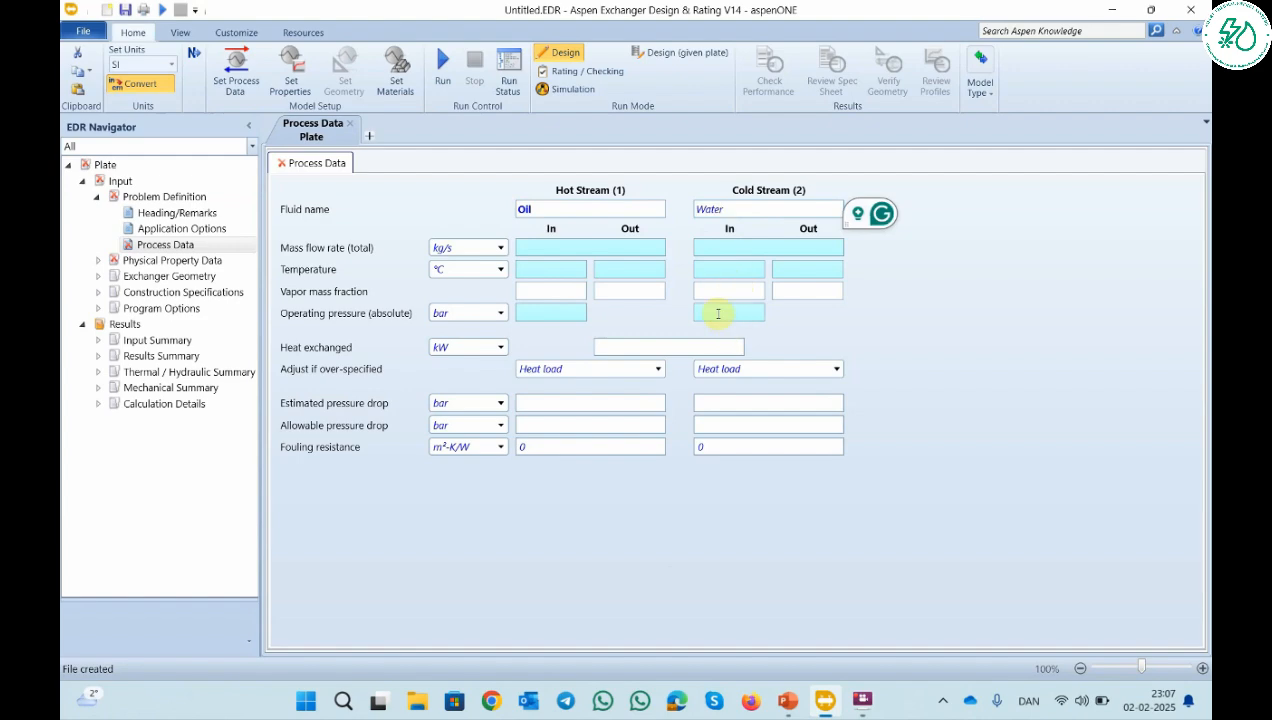
text(ter)
Look up the water mass flow on the PowerPoint slide and set the cold stream's mass flow rate to 0,55 kg/s.
click(701, 249)
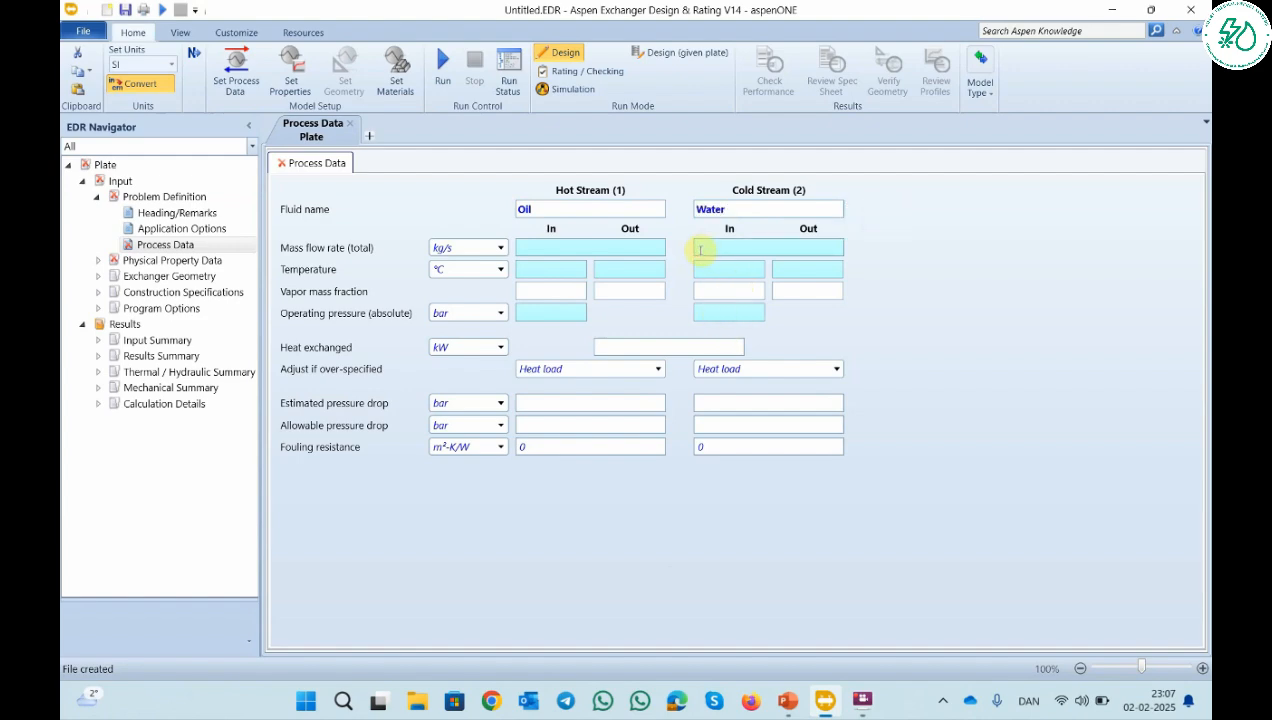
click(788, 700)
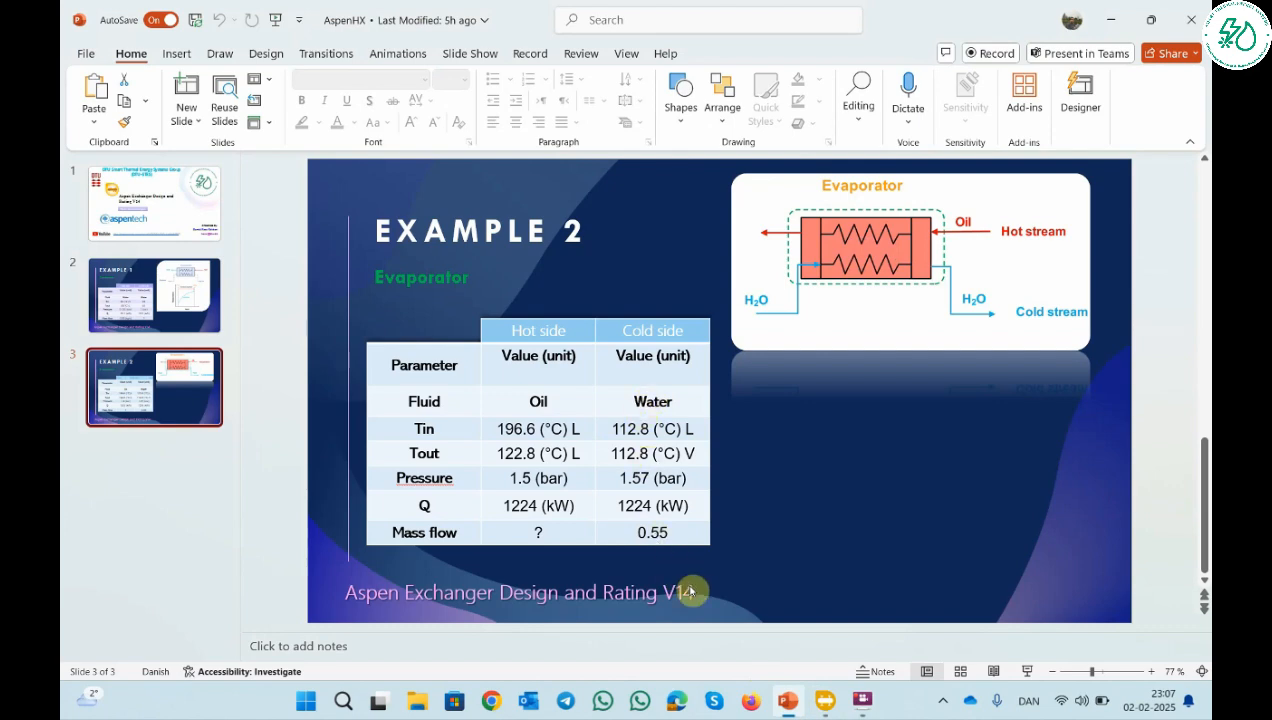
click(862, 708)
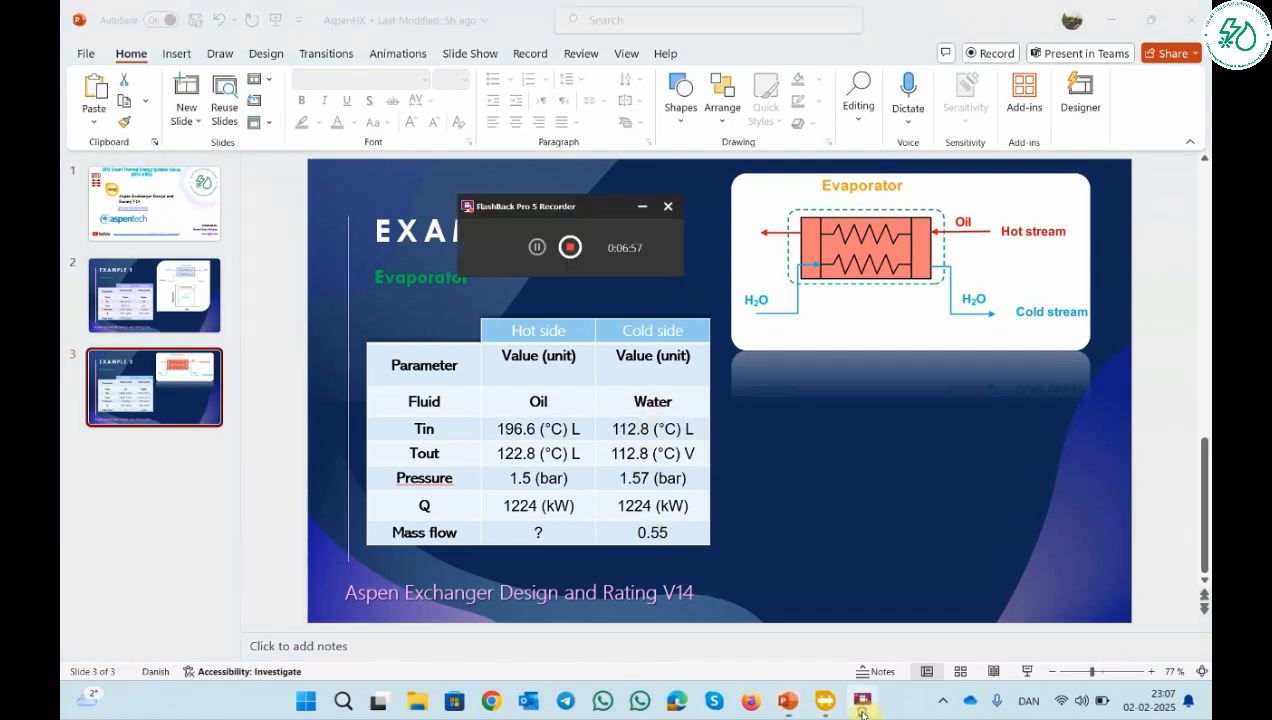
click(824, 700)
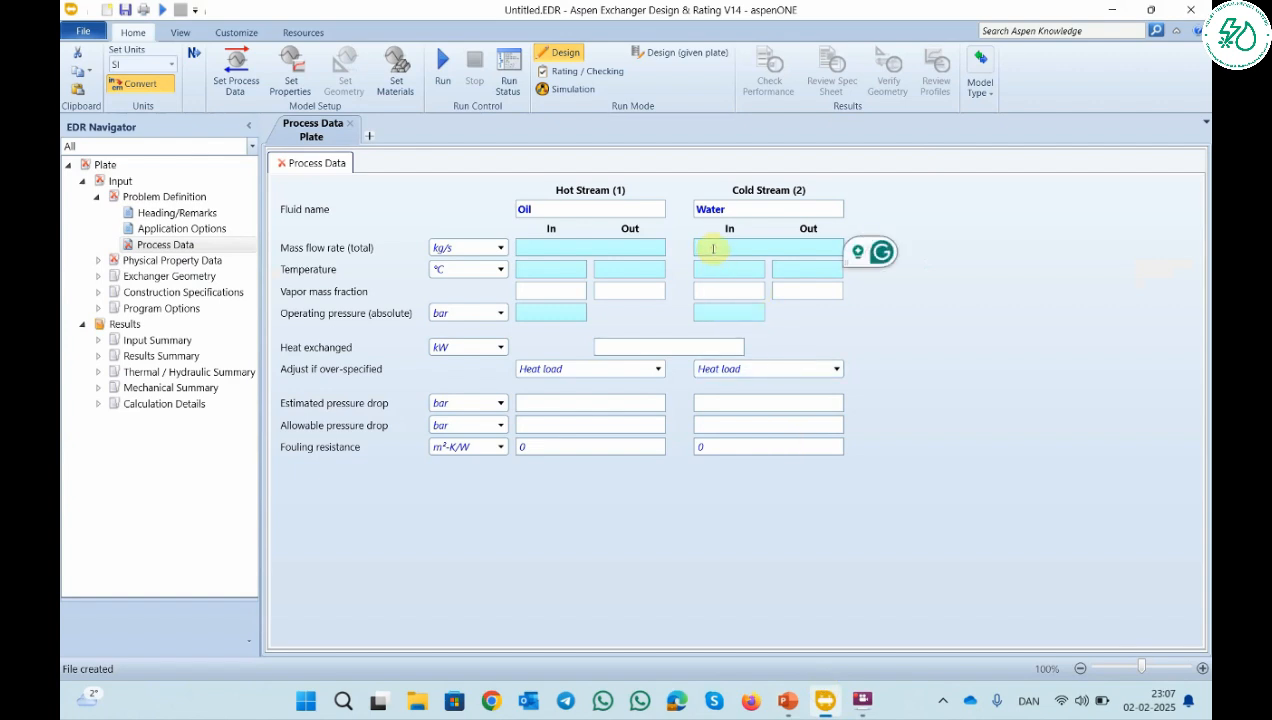
text(0,55)
Set the cold stream's inlet and outlet temperatures both to 112,8 °C, as given on the PowerPoint slide.
click(716, 269)
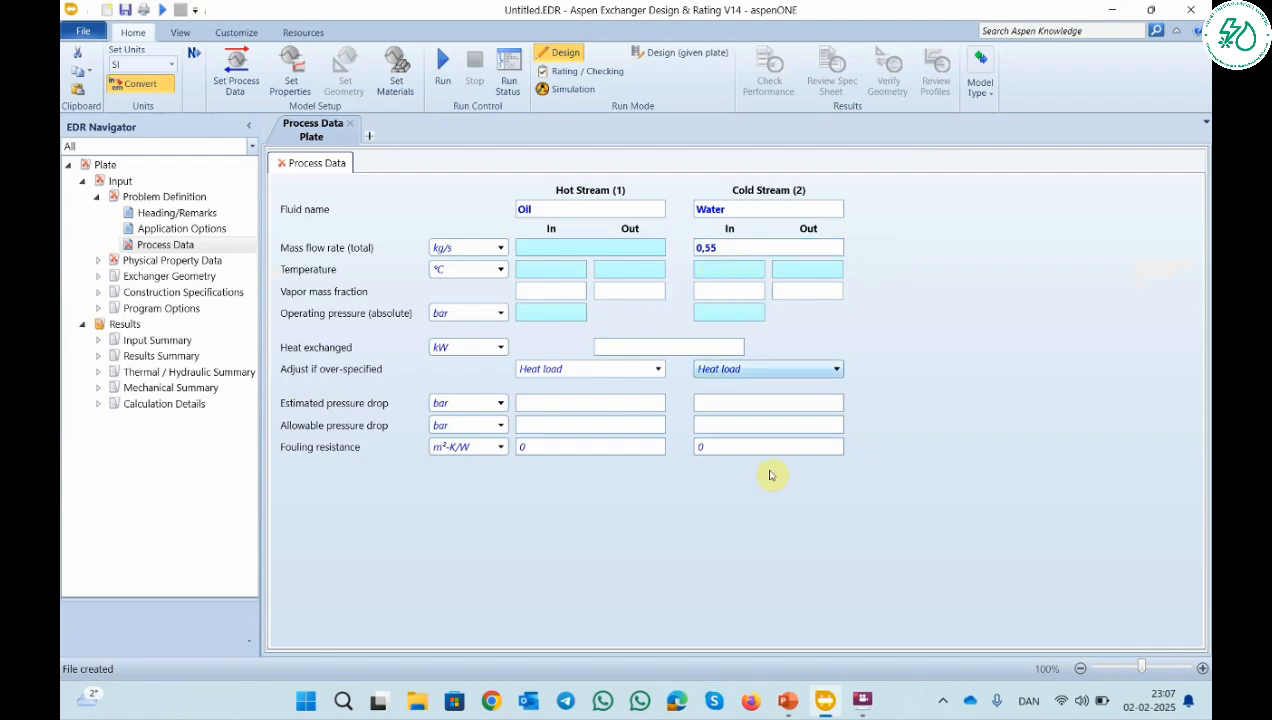
click(788, 702)
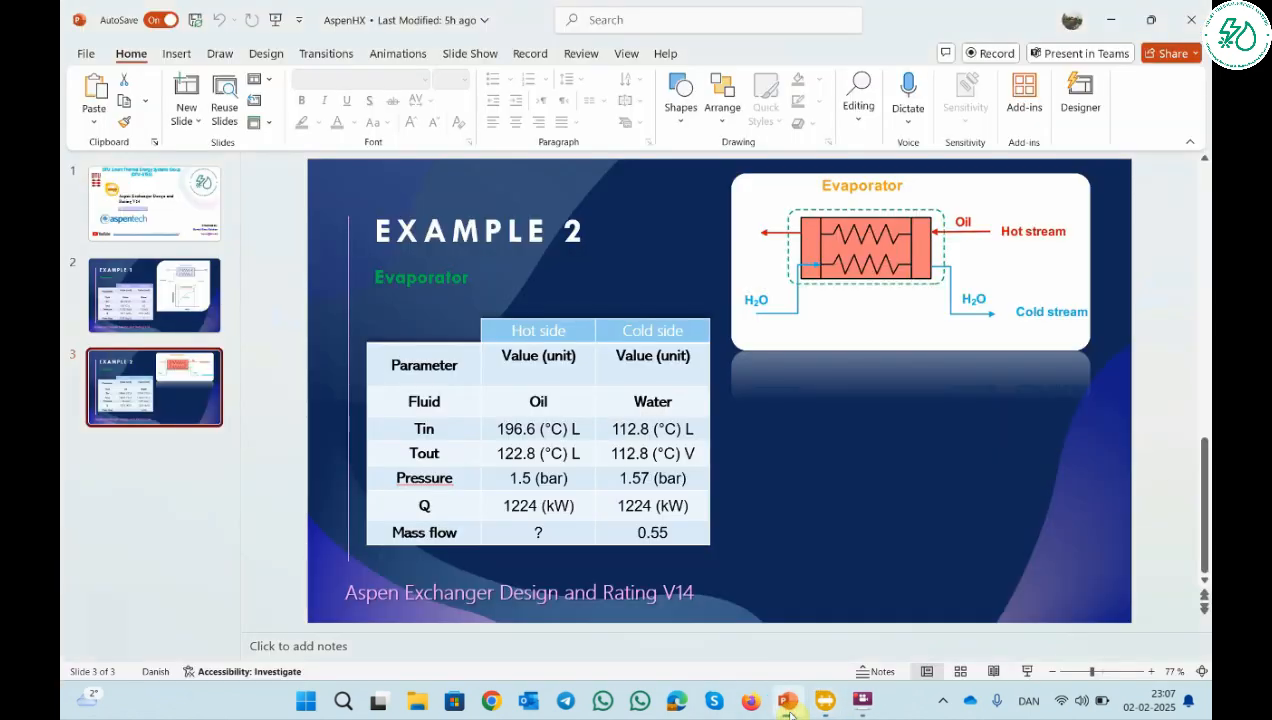
click(788, 708)
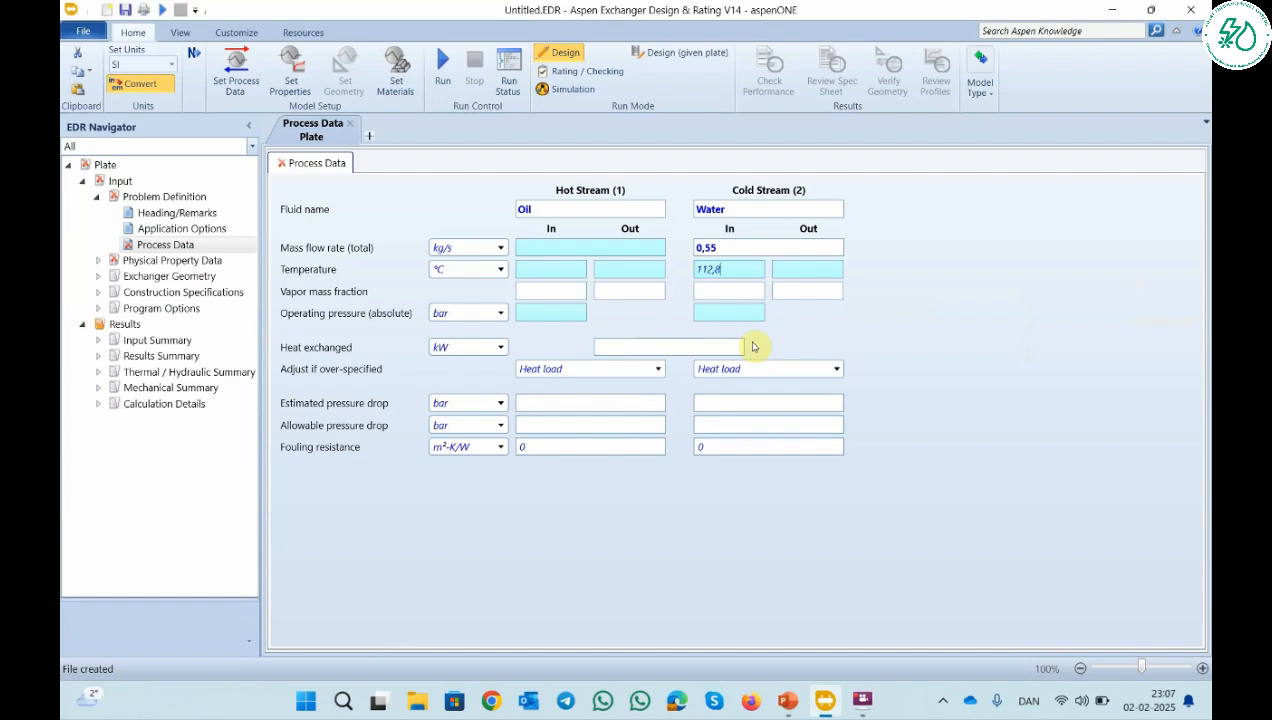
click(789, 265)
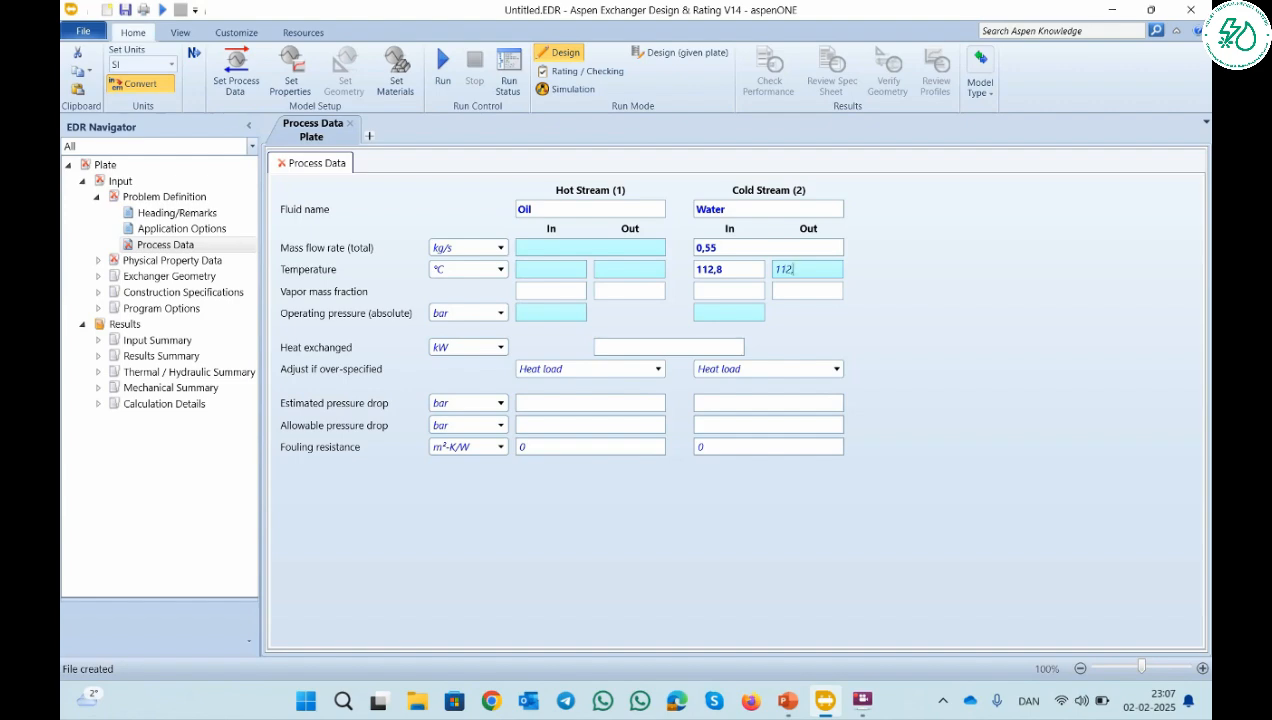
click(905, 304)
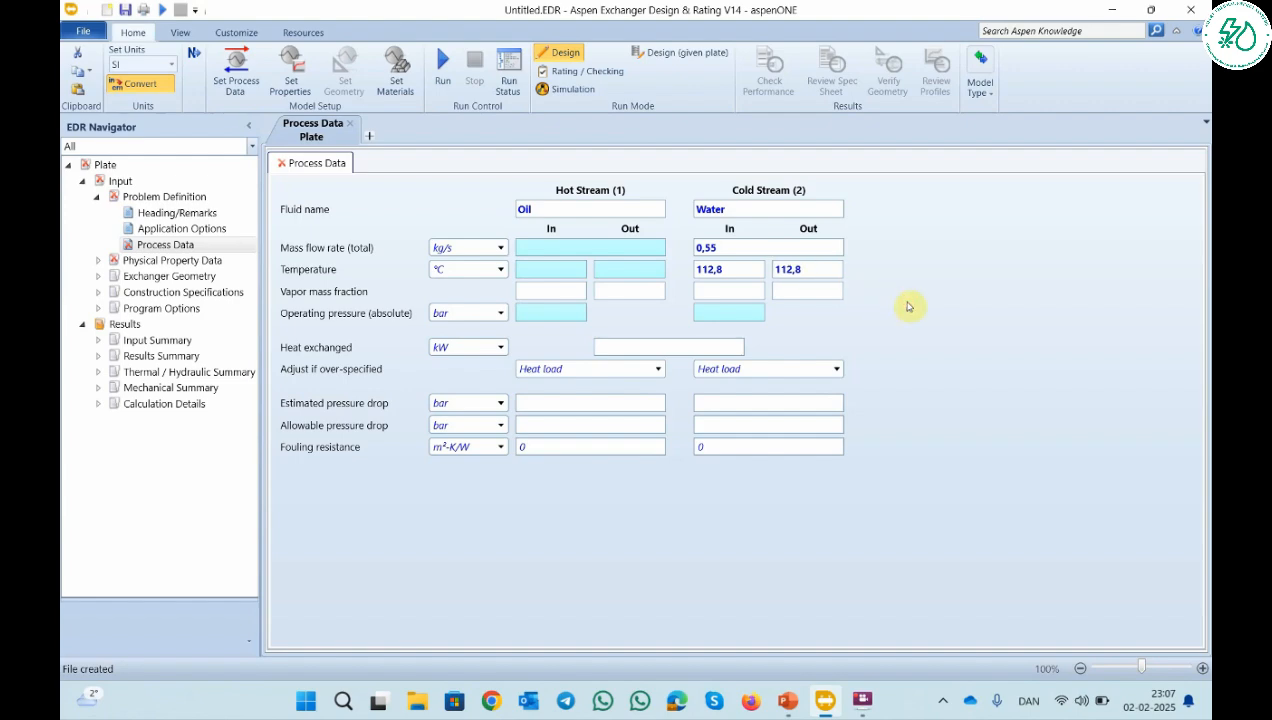
Check the water phases on the PowerPoint slide and set the cold stream's vapor mass fraction to 0 in and 1 out.
click(788, 700)
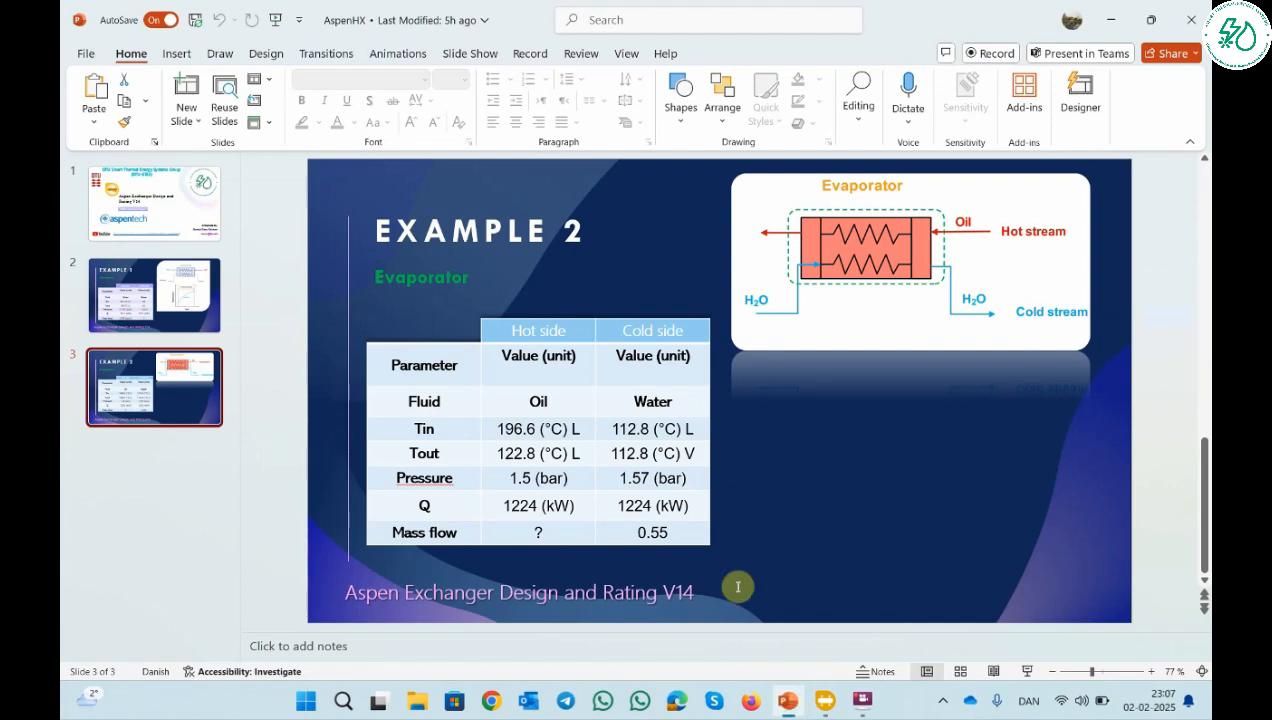
click(826, 704)
click(714, 292)
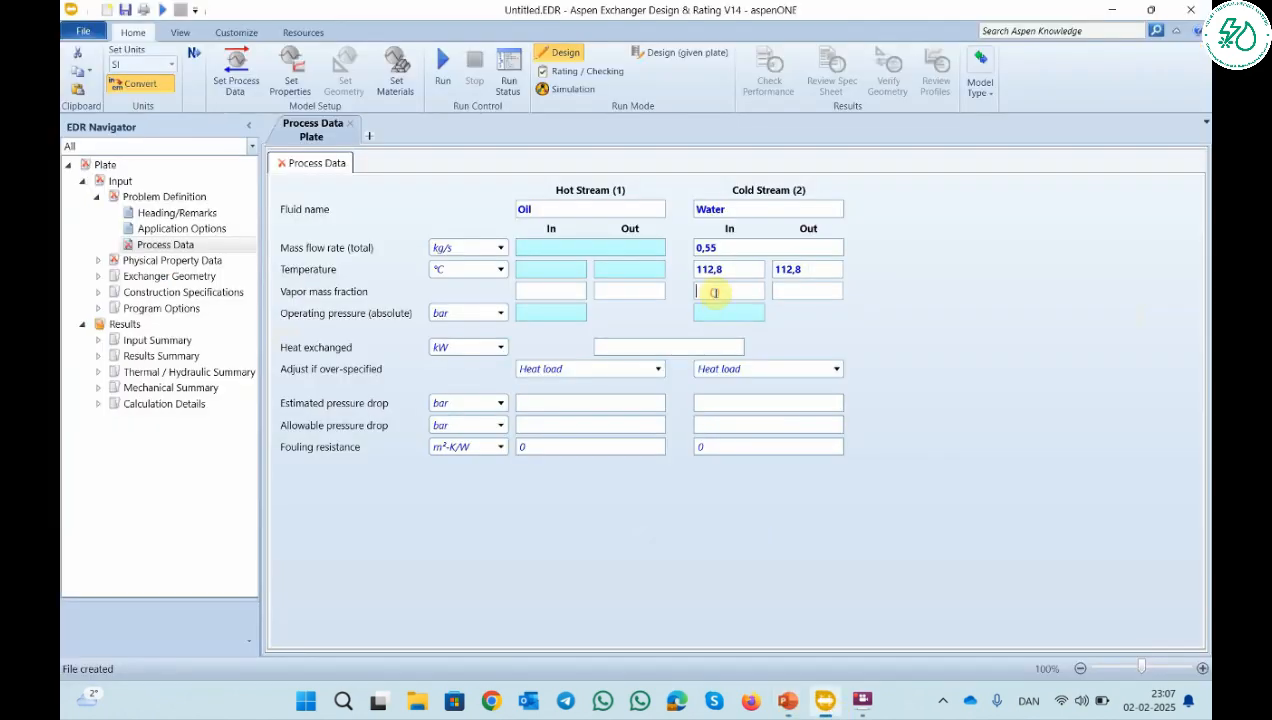
text(0)
click(790, 292)
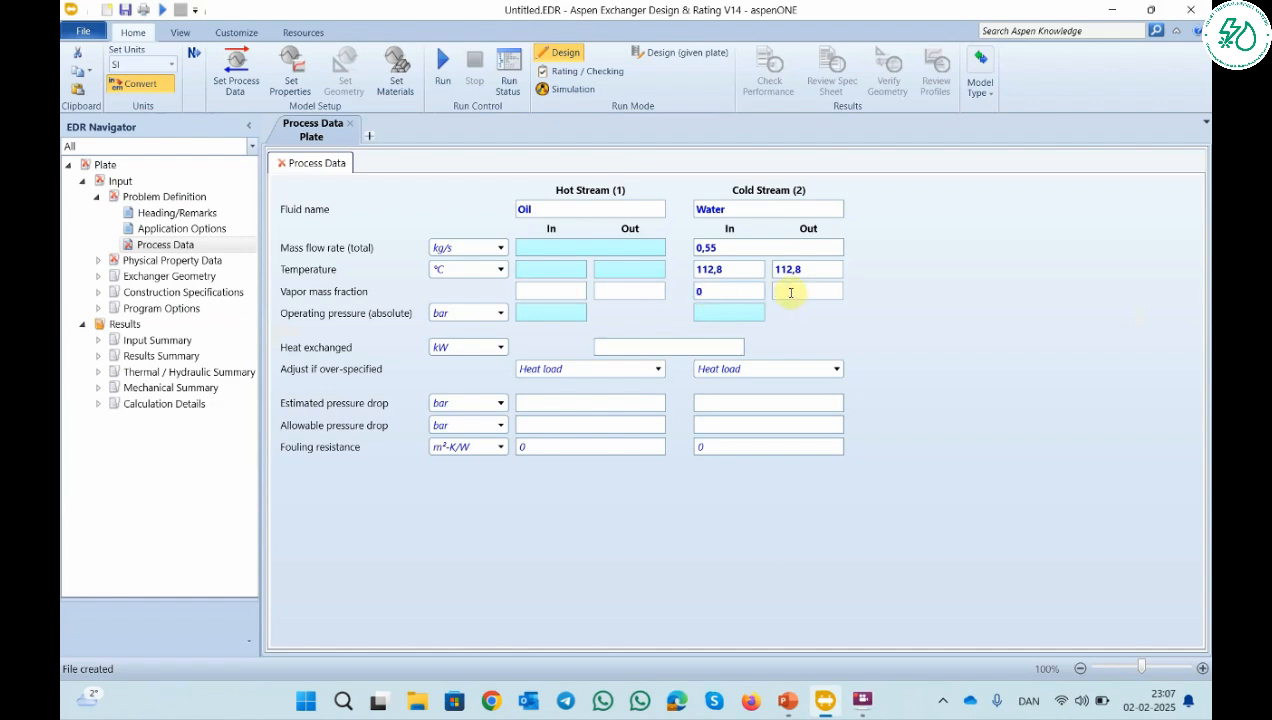
text(1)
click(918, 321)
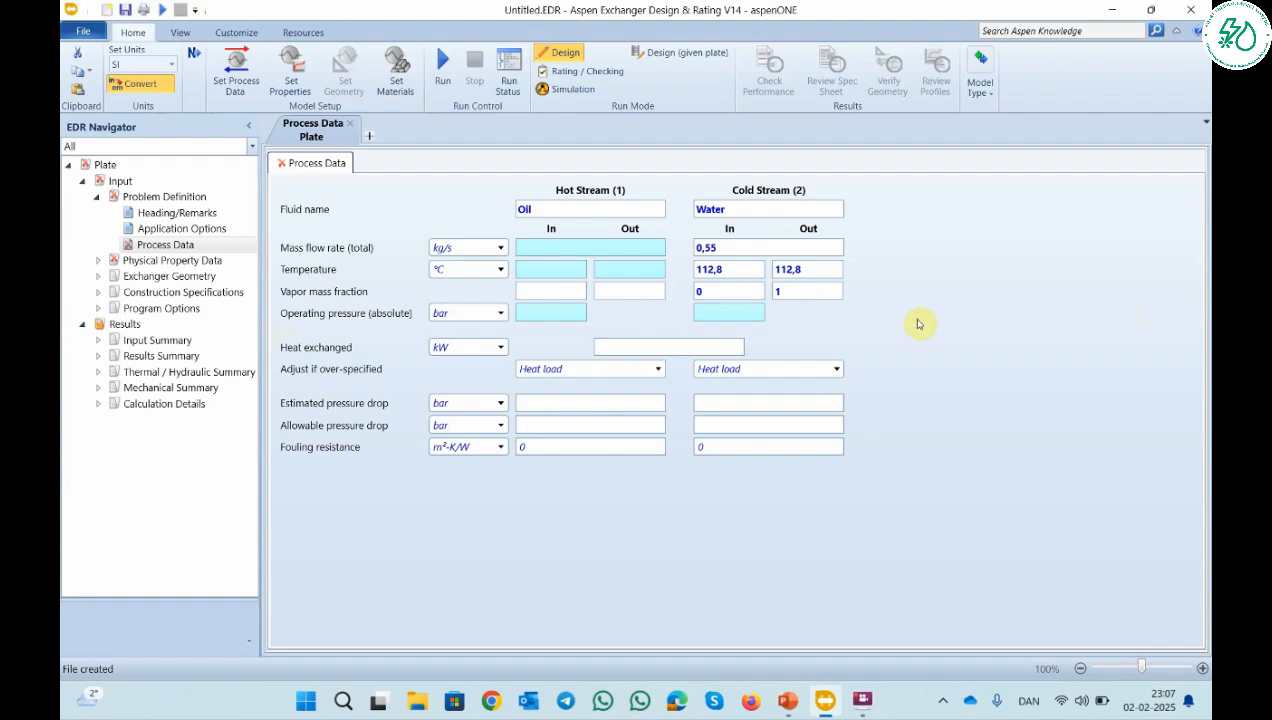
Look up the cold-side pressure on the PowerPoint slide and set the cold stream's operating pressure to 1,57 bar.
click(788, 701)
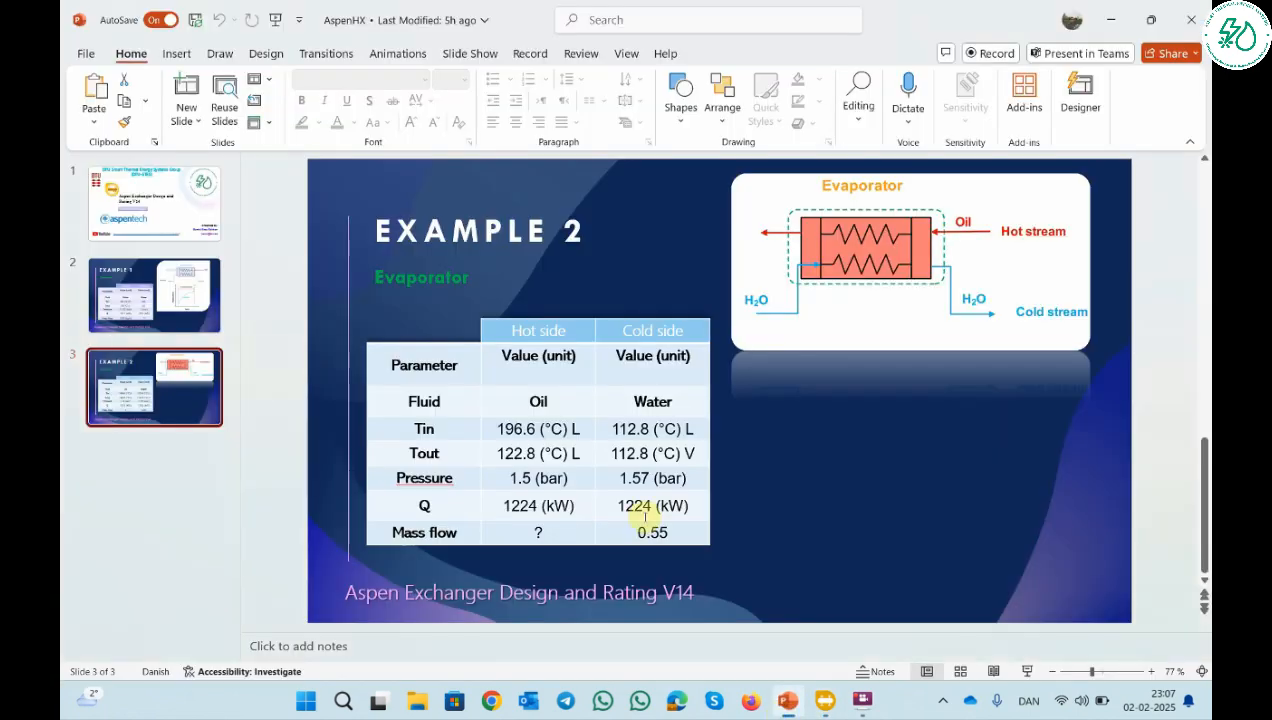
click(824, 700)
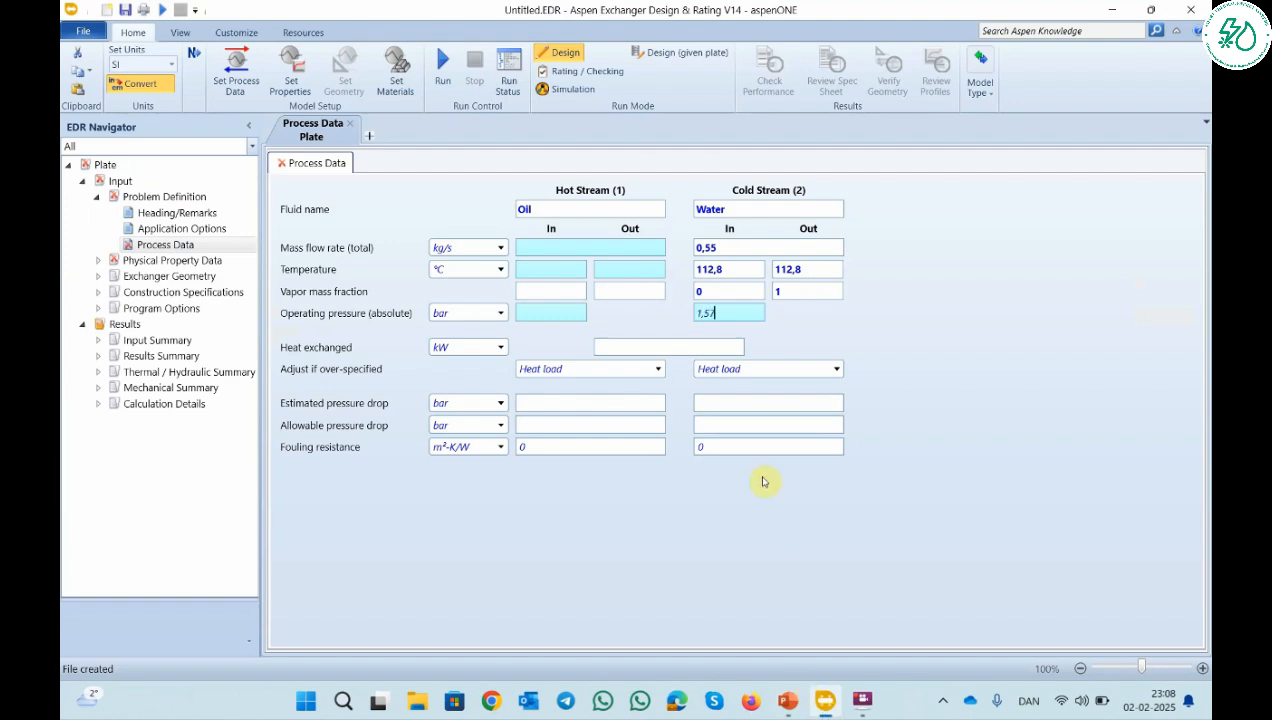
key(Return)
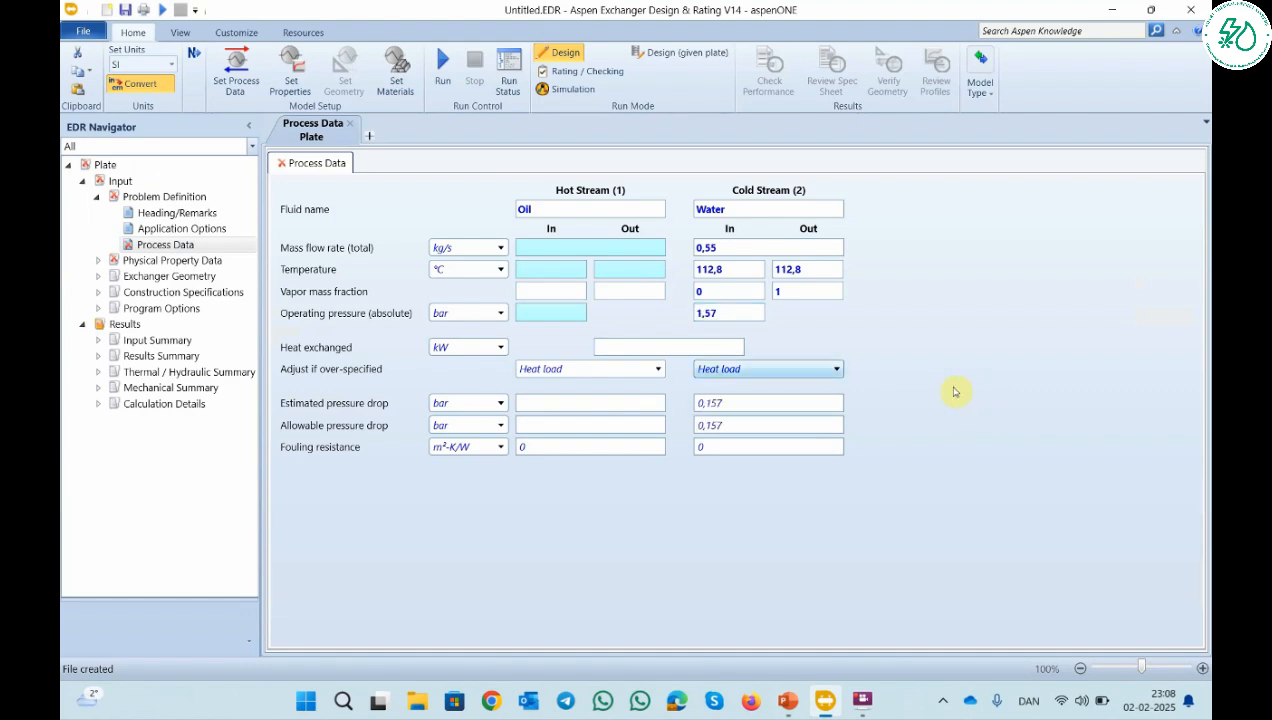
Set the hot stream's temperatures to 196,6 °C in and 122,8 °C out, using the oil data on the PowerPoint slide.
click(788, 700)
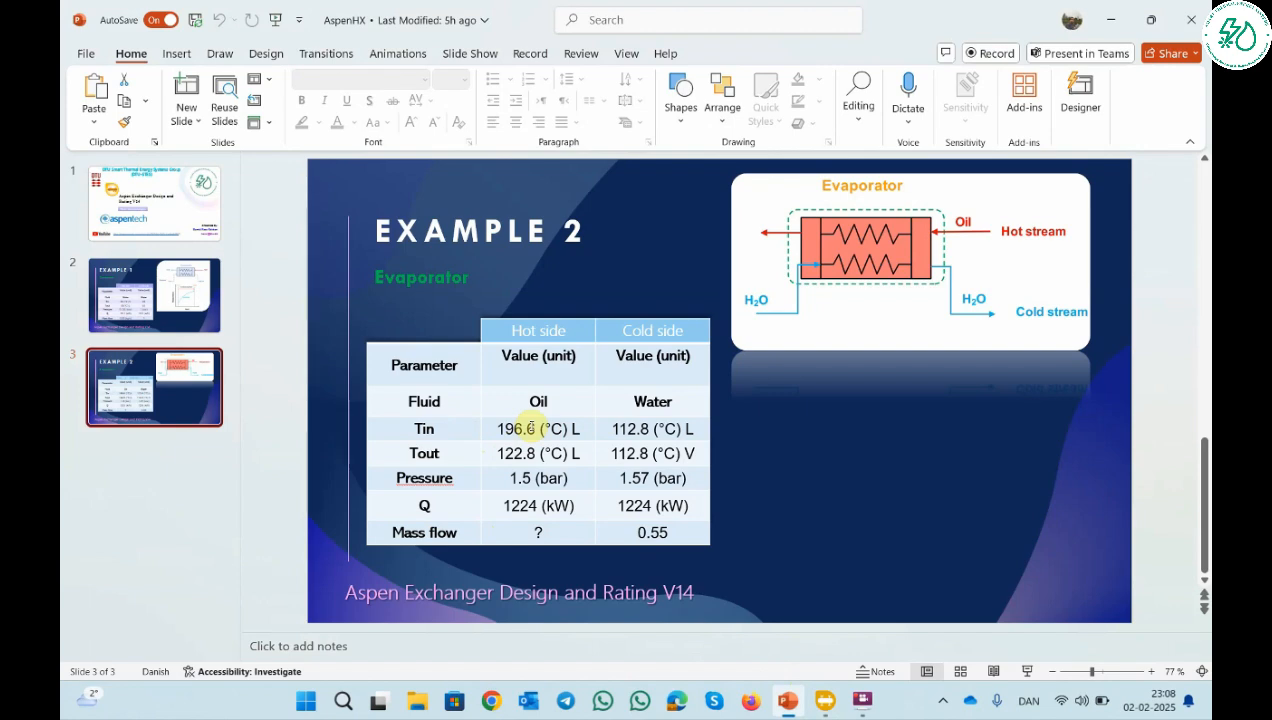
click(825, 708)
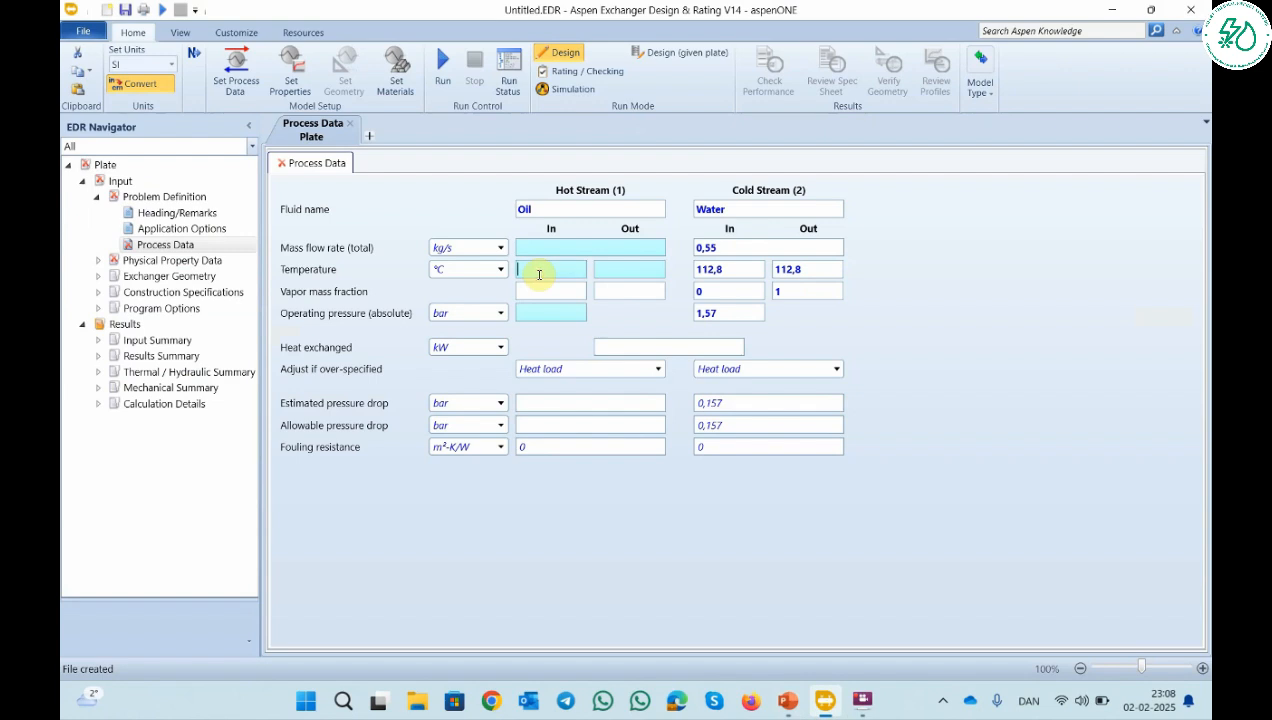
text(196,8)
click(788, 702)
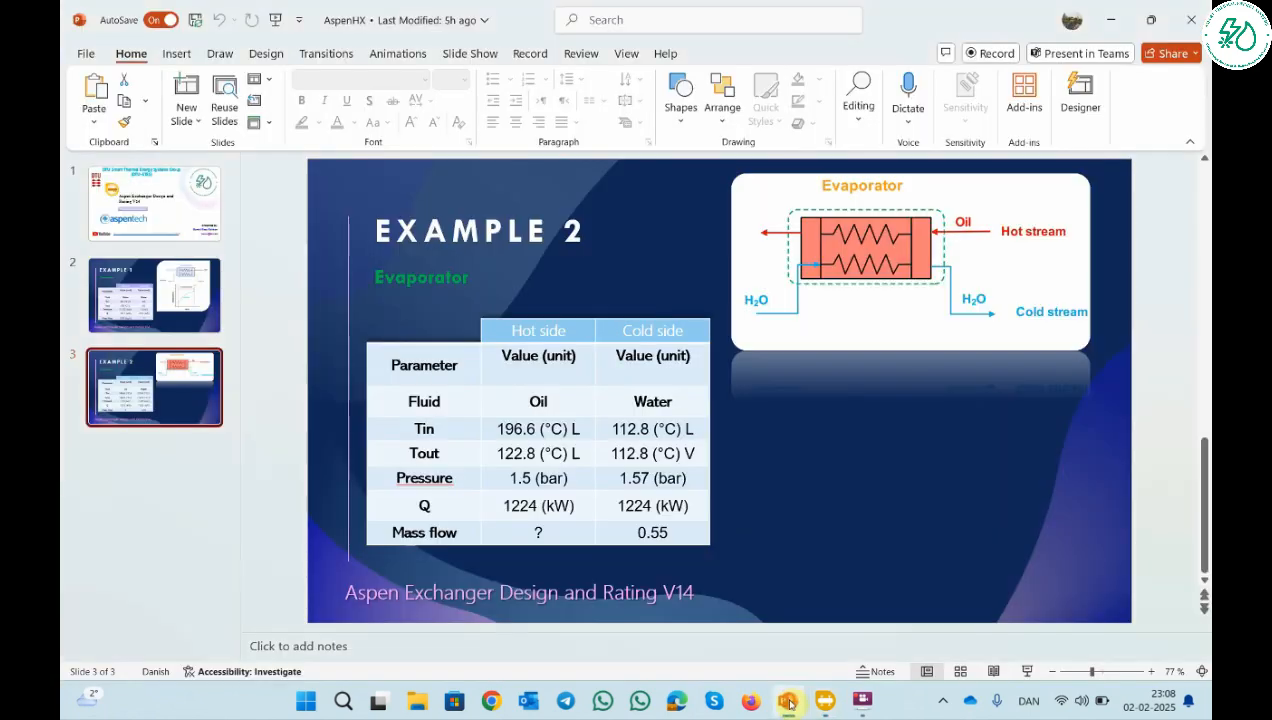
click(788, 702)
text(6,6)
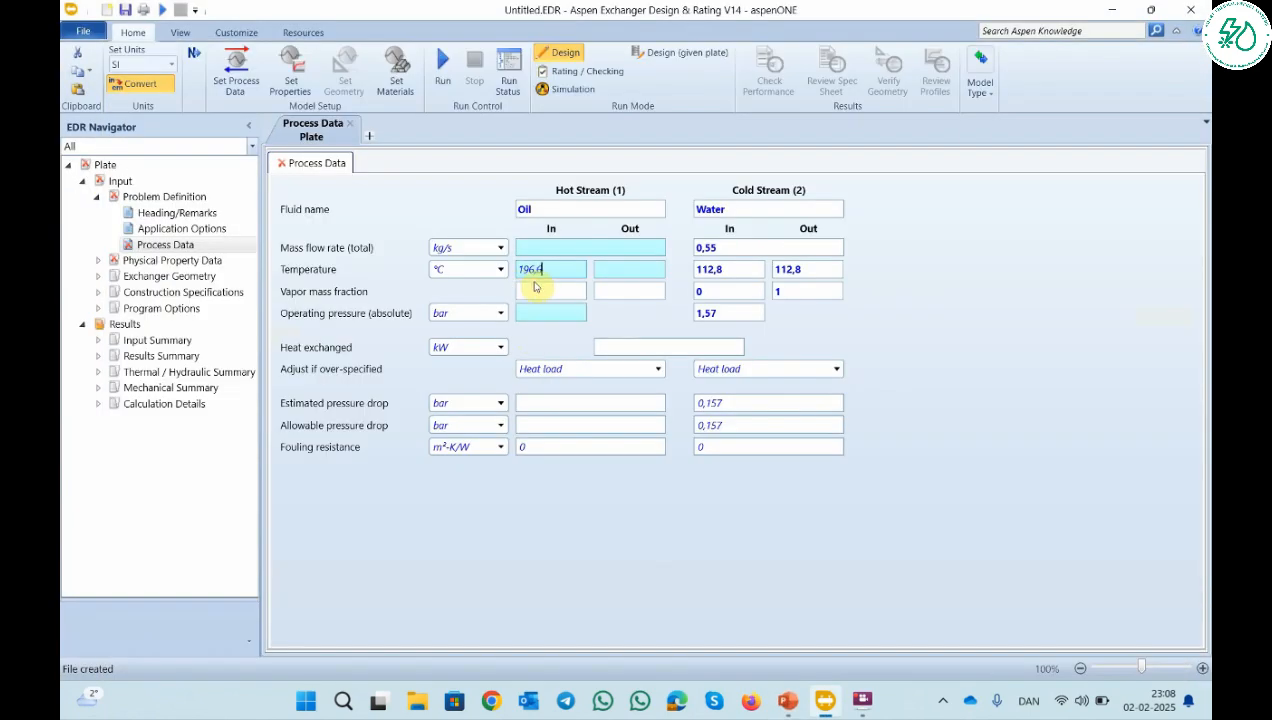
click(626, 268)
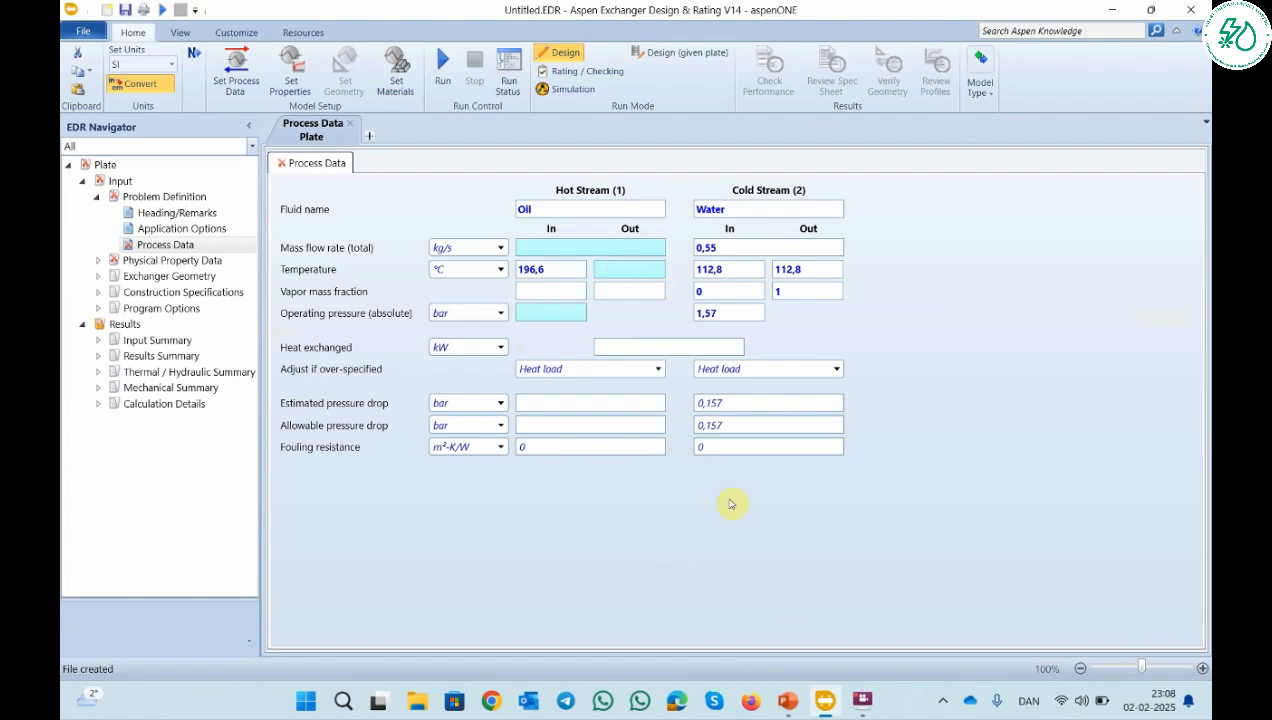
click(788, 702)
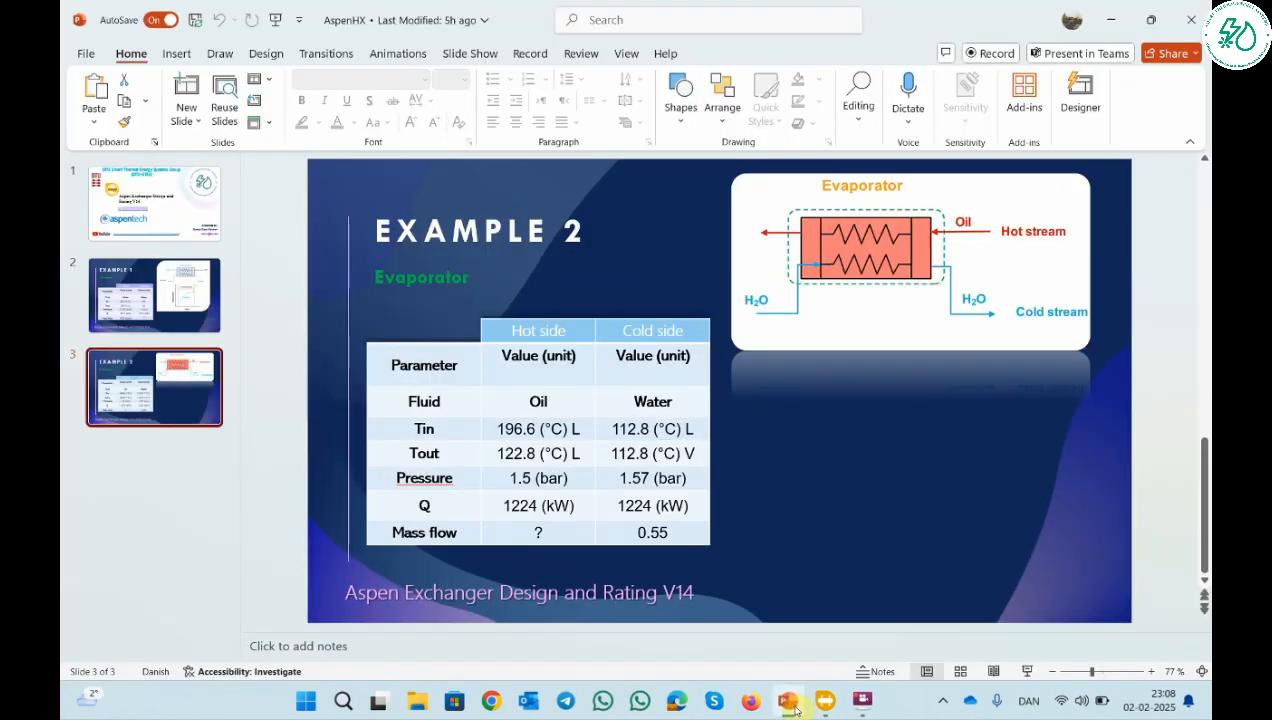
click(792, 705)
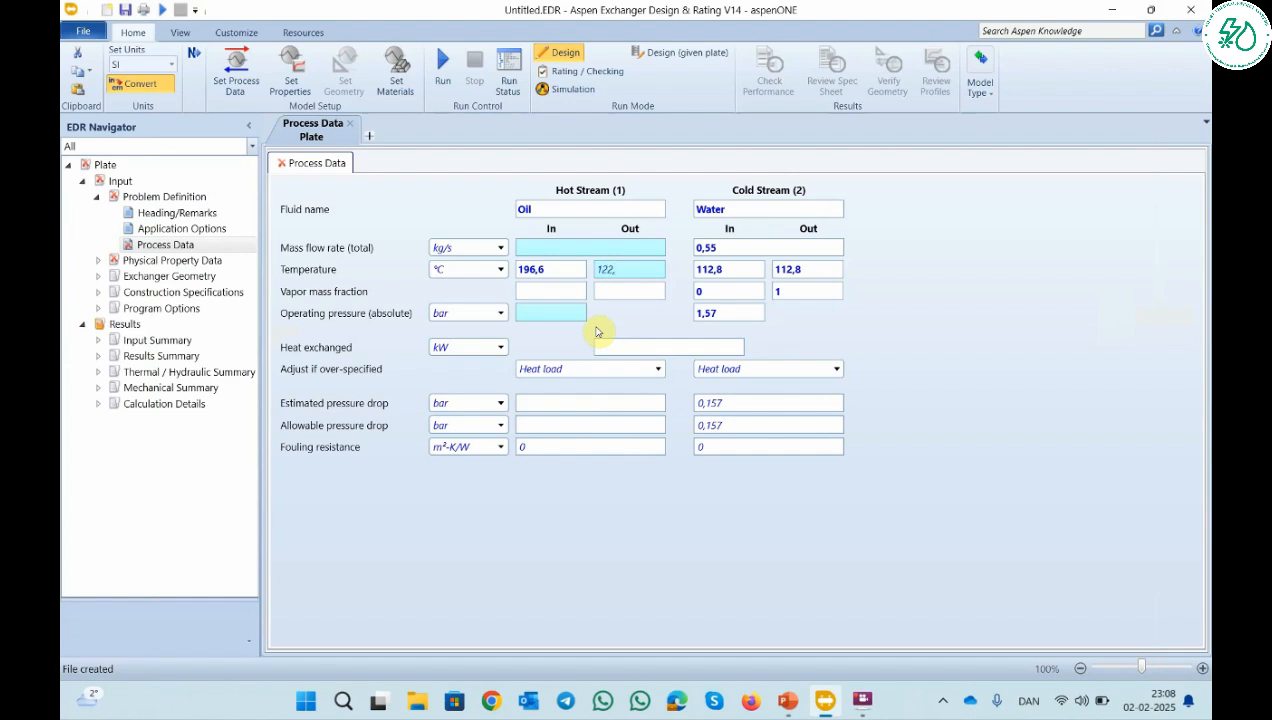
click(1015, 448)
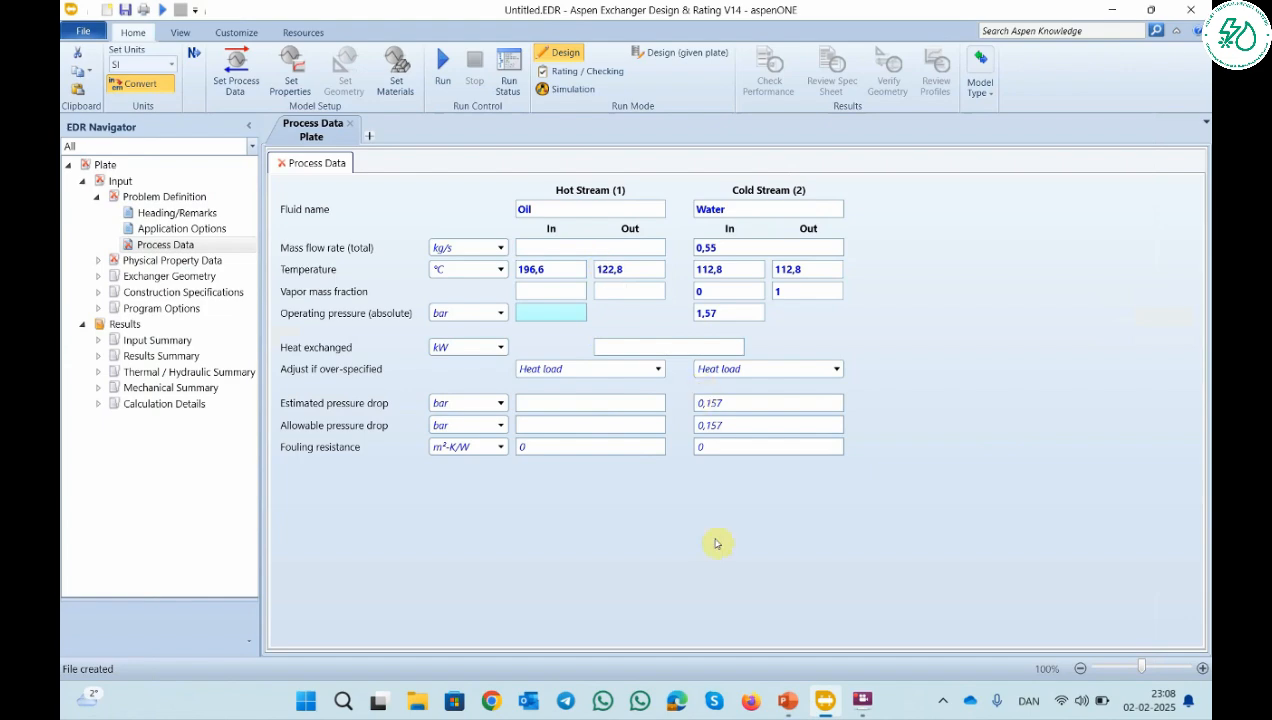
Check the oil phases on the PowerPoint slide and set the hot stream's inlet and outlet vapor mass fractions to 0.
click(788, 703)
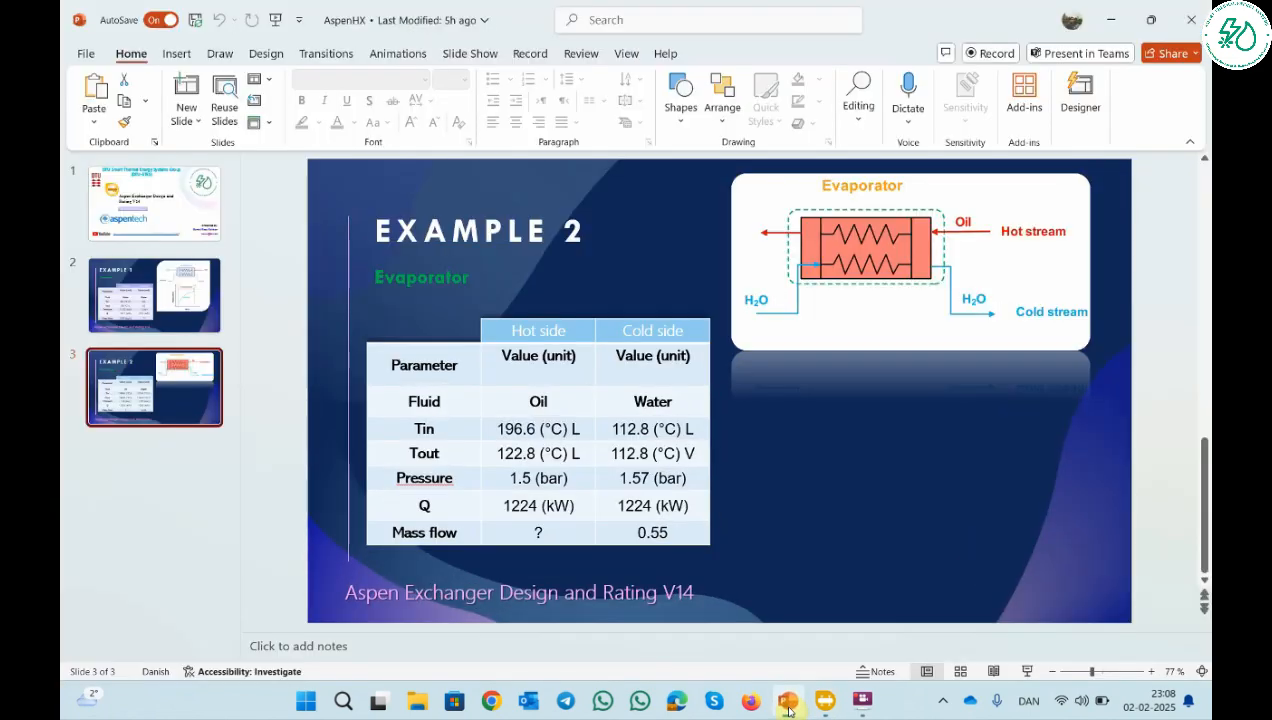
click(788, 703)
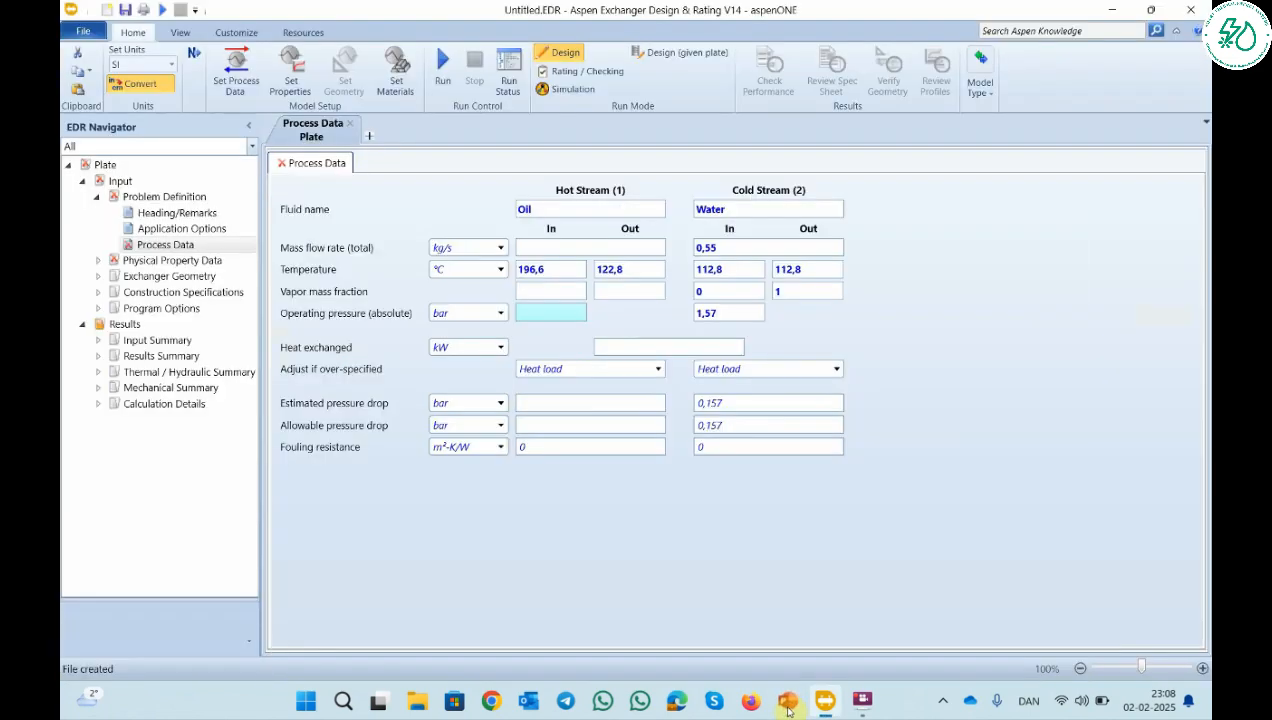
click(525, 294)
text(0)
click(601, 291)
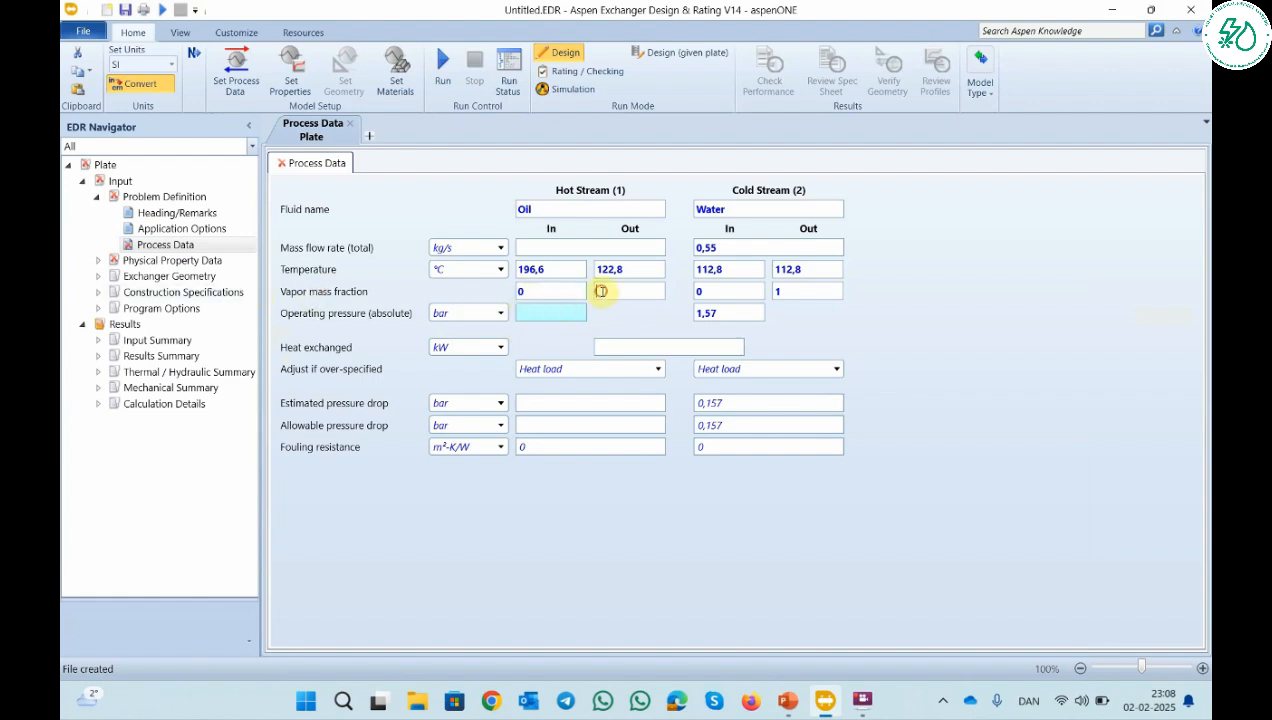
text(0)
Look up the heat duty Q on the PowerPoint slide and set the heat exchanged to 1224 kW.
click(788, 700)
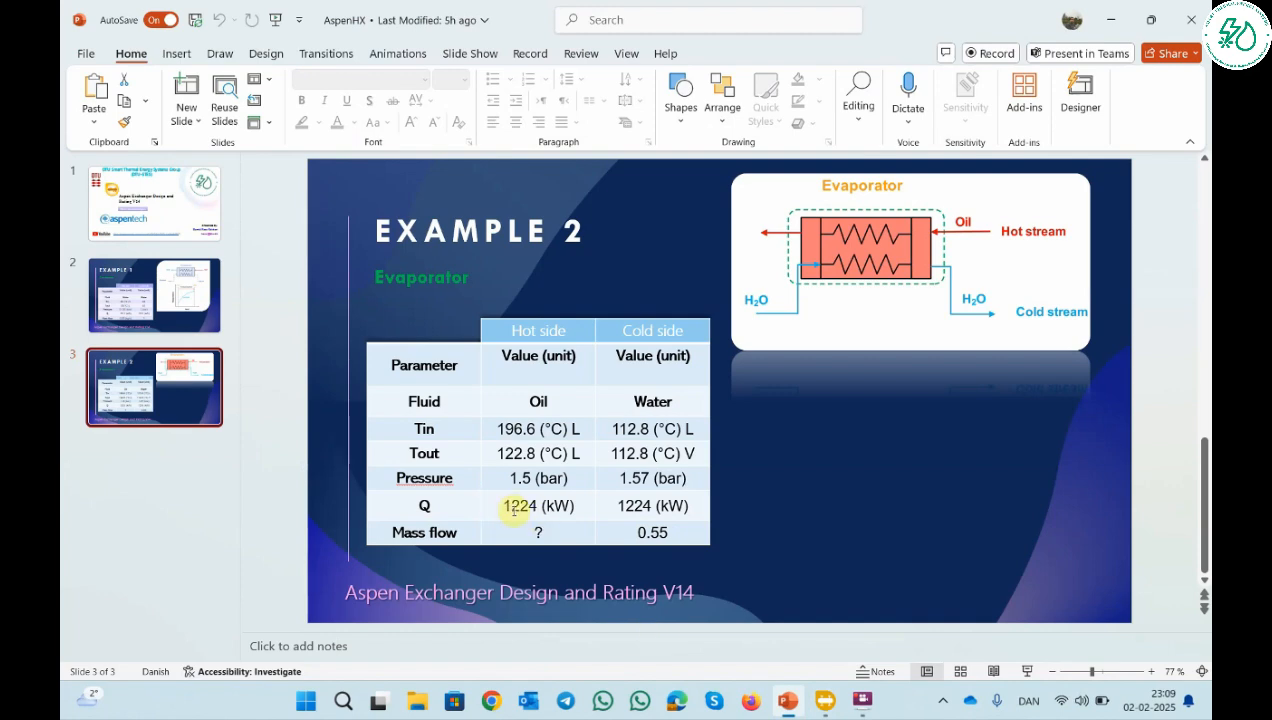
click(824, 700)
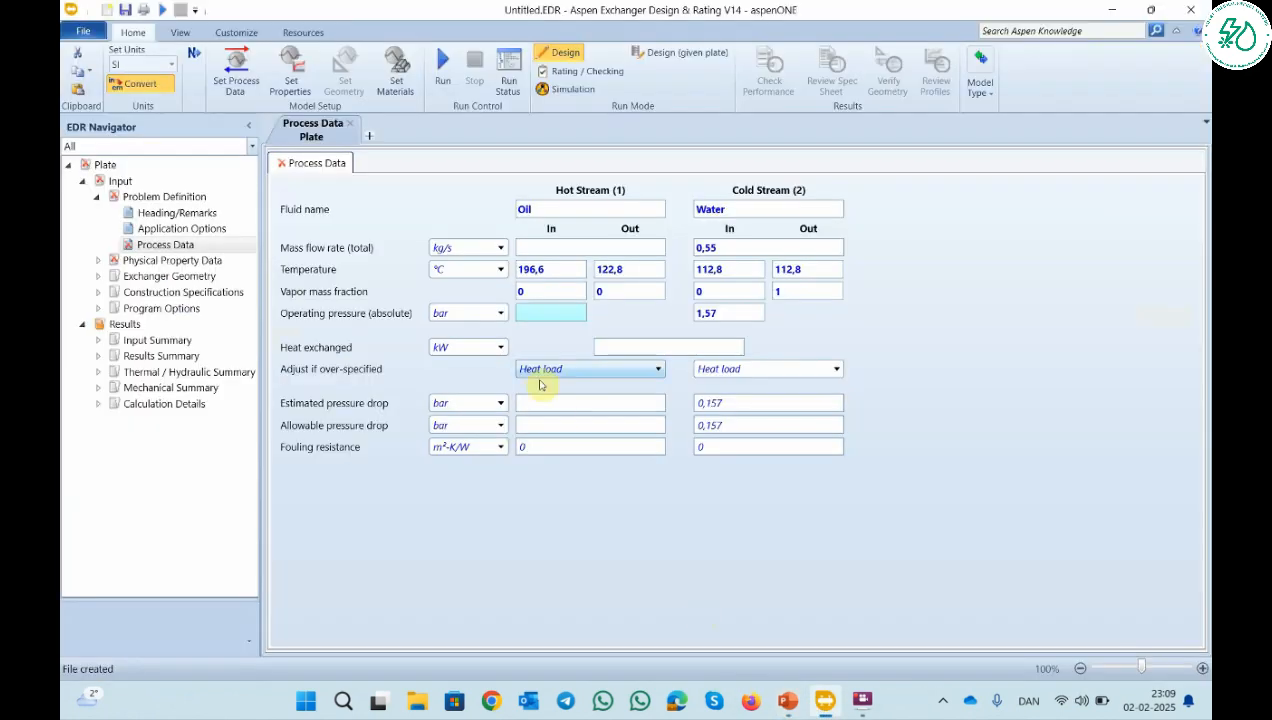
click(617, 349)
text(1224)
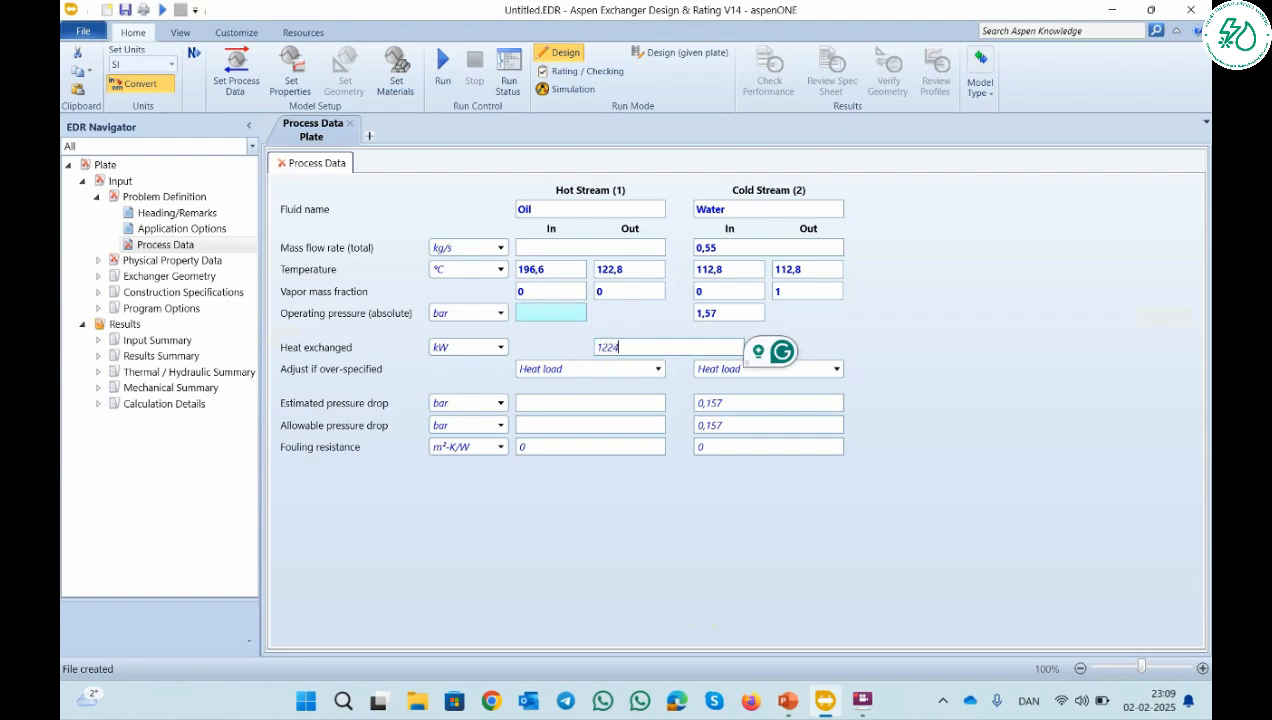
click(938, 347)
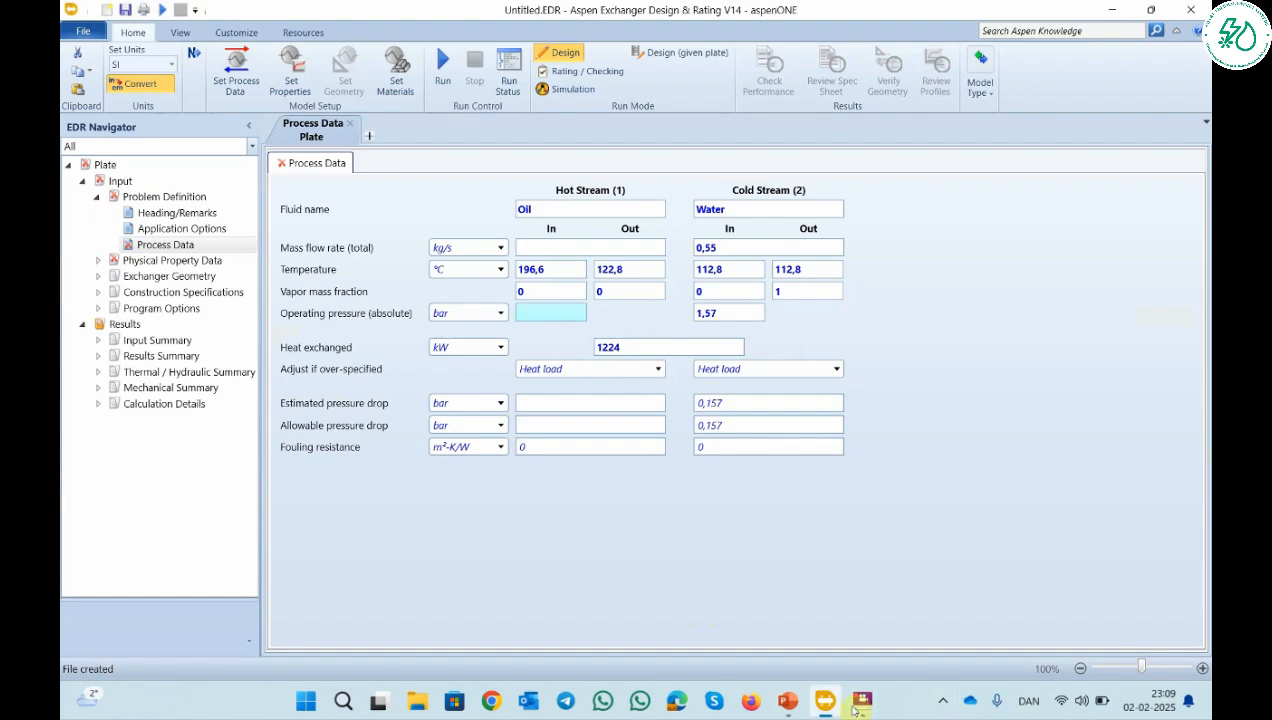
Look up the hot-side pressure on the PowerPoint slide and set the hot stream's operating pressure to 1,5 bar.
click(790, 706)
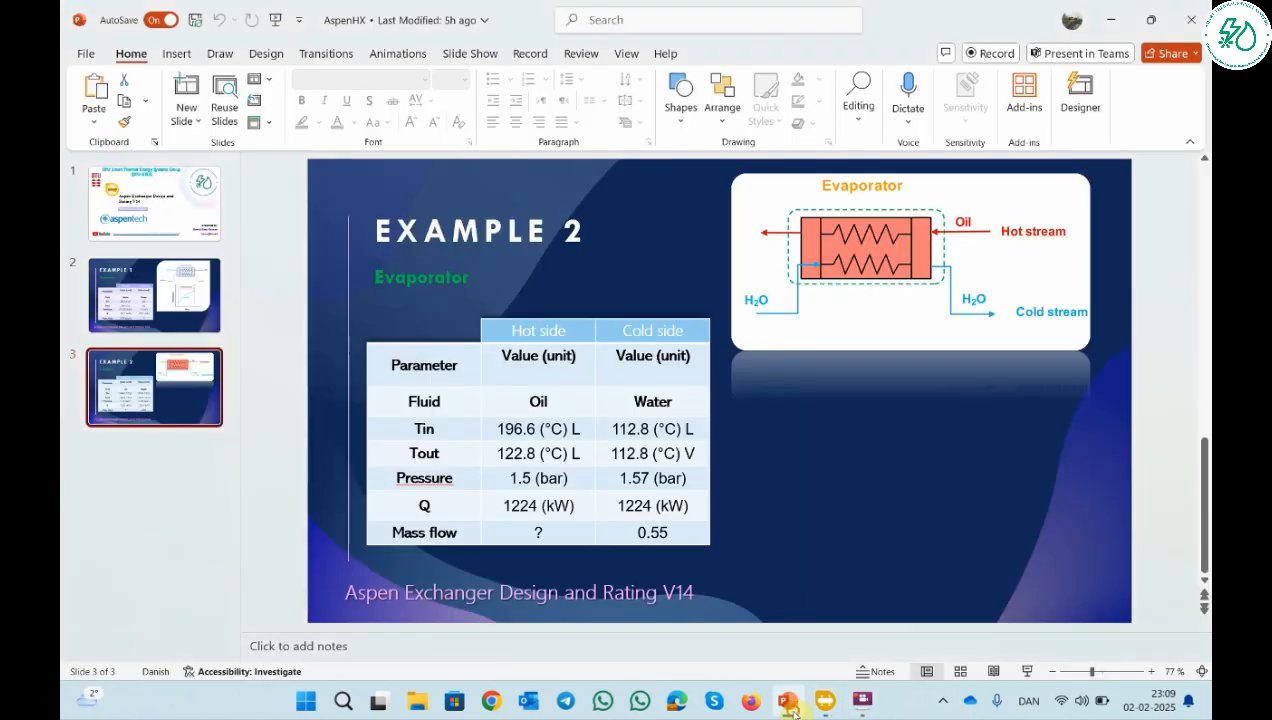
click(790, 706)
click(532, 313)
text(1,5)
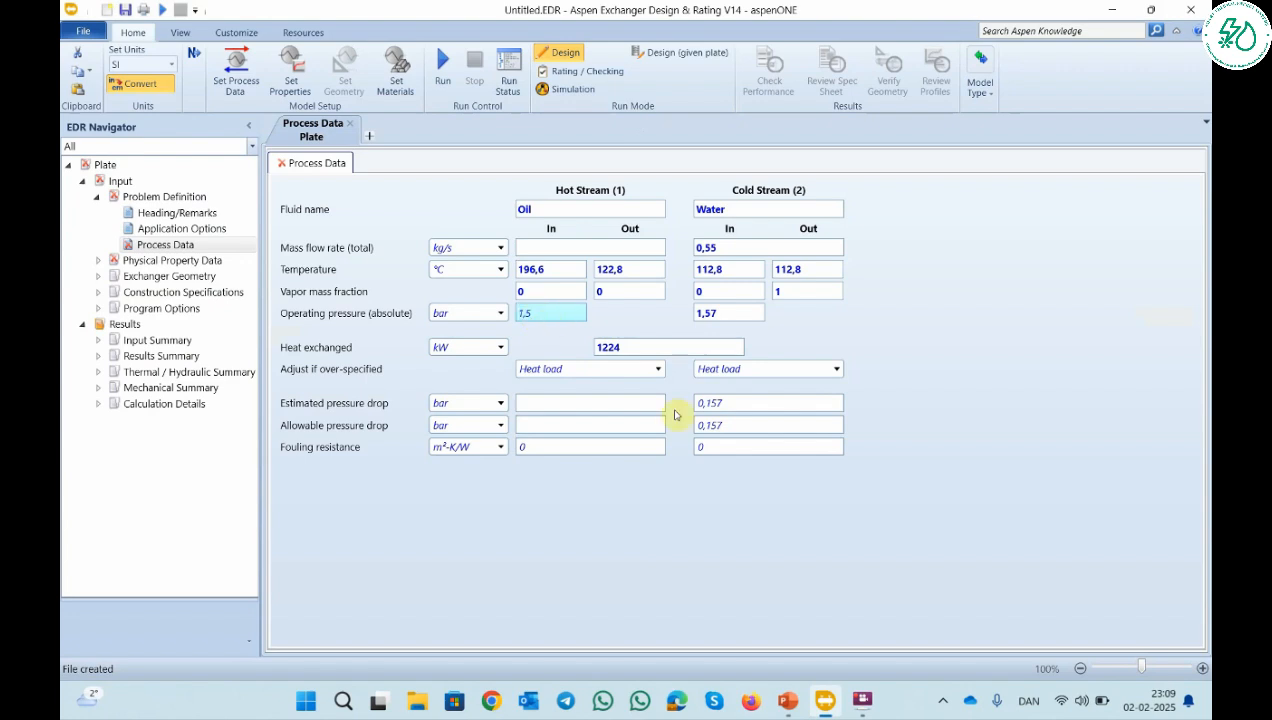
click(982, 404)
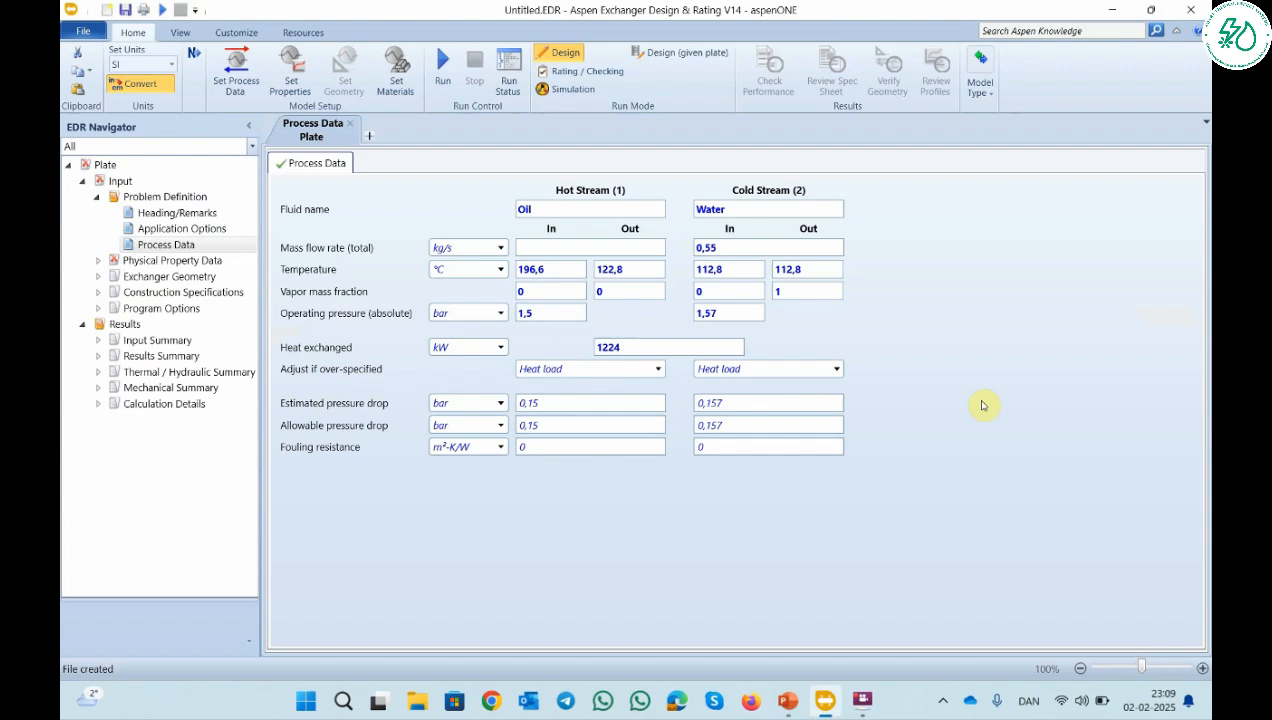
Set the hot stream composition's physical property package to B-JAC.
click(97, 262)
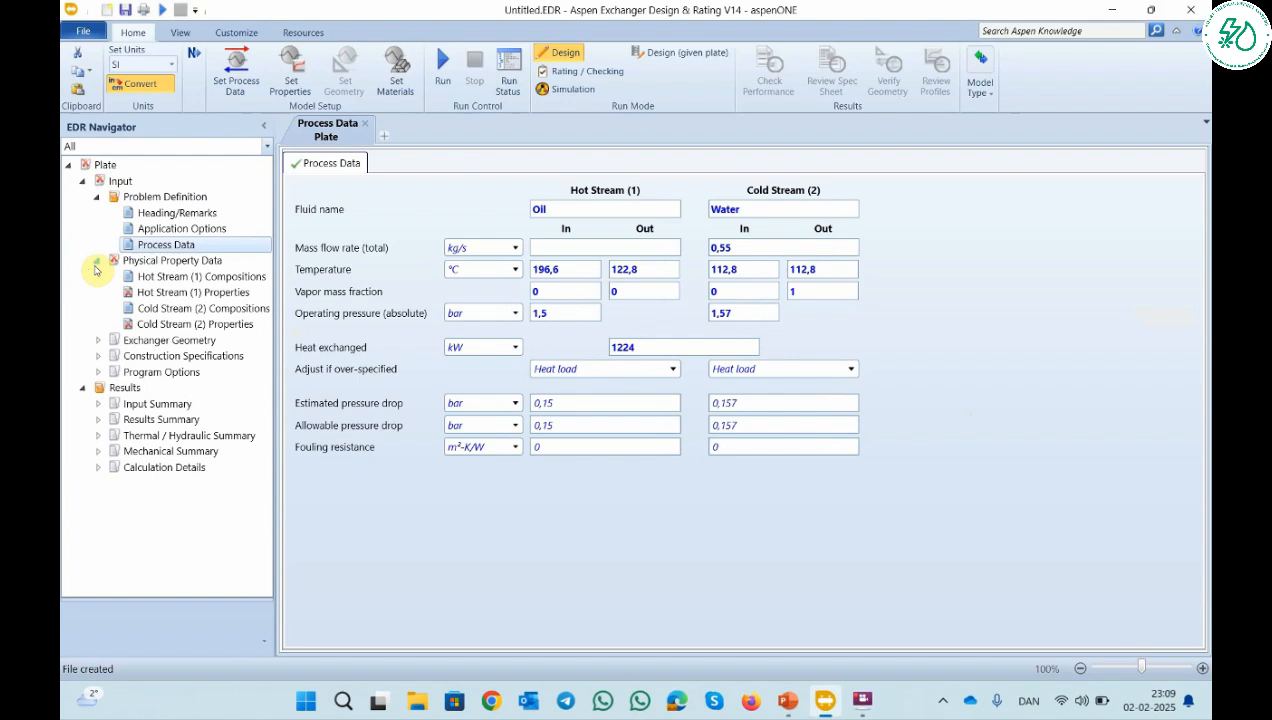
click(164, 277)
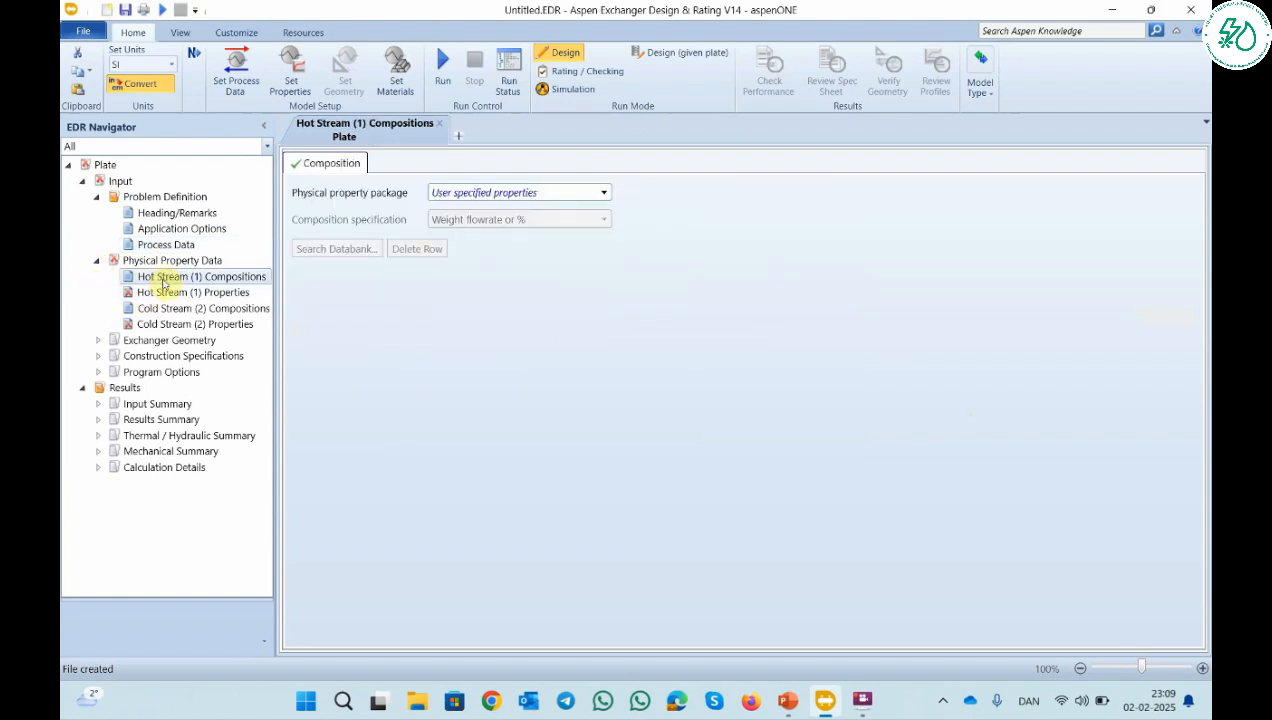
click(567, 193)
click(443, 245)
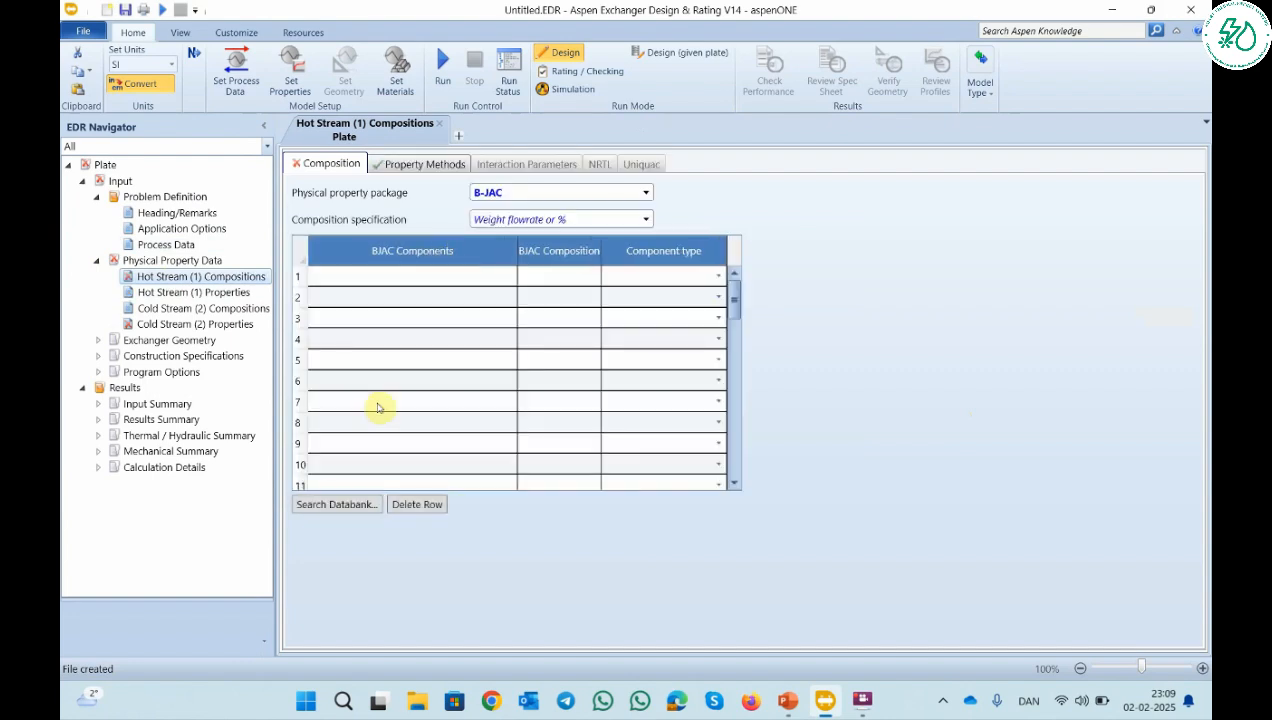
Search the databank for "Thermi" and add Therminol 66 as the hot stream's component.
click(330, 503)
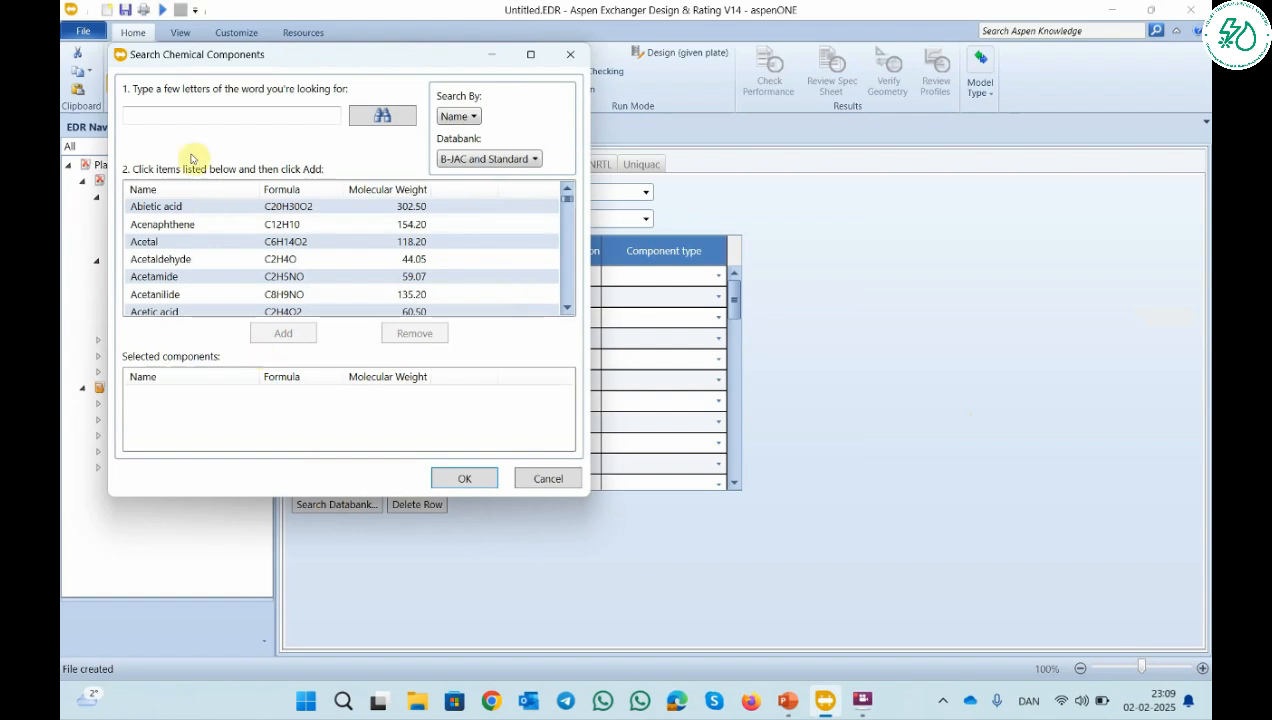
click(170, 118)
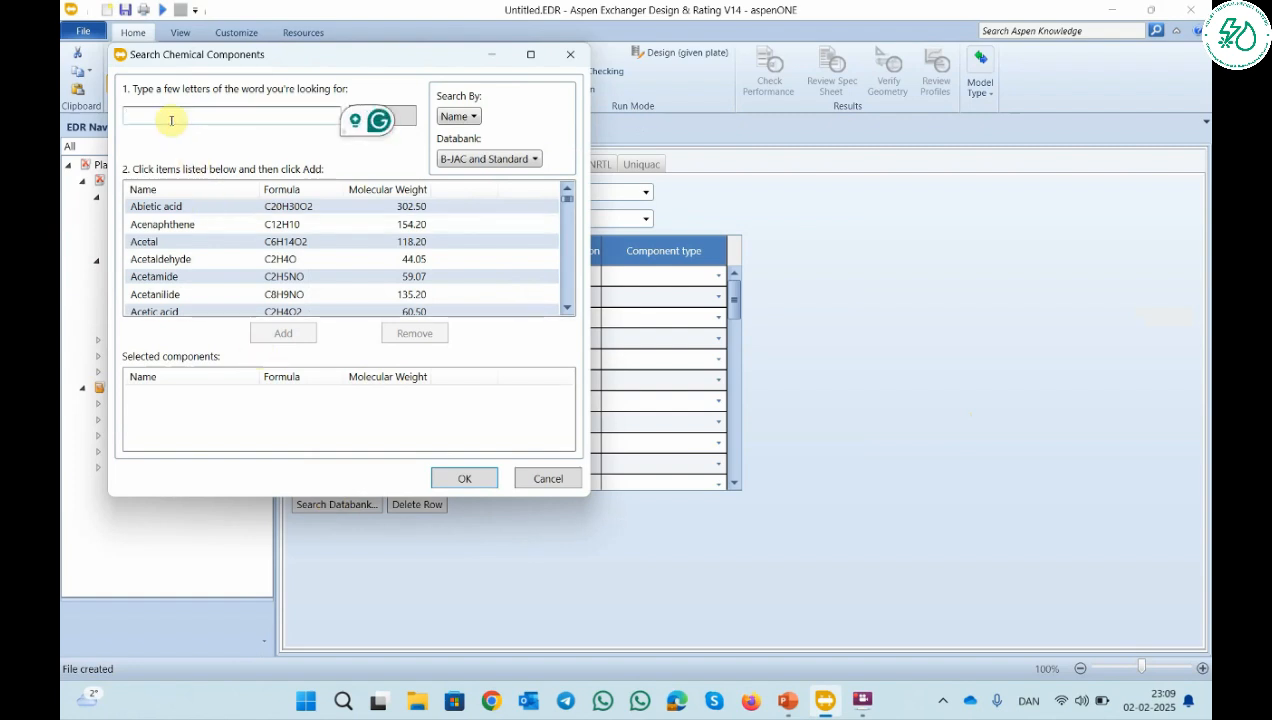
text(The)
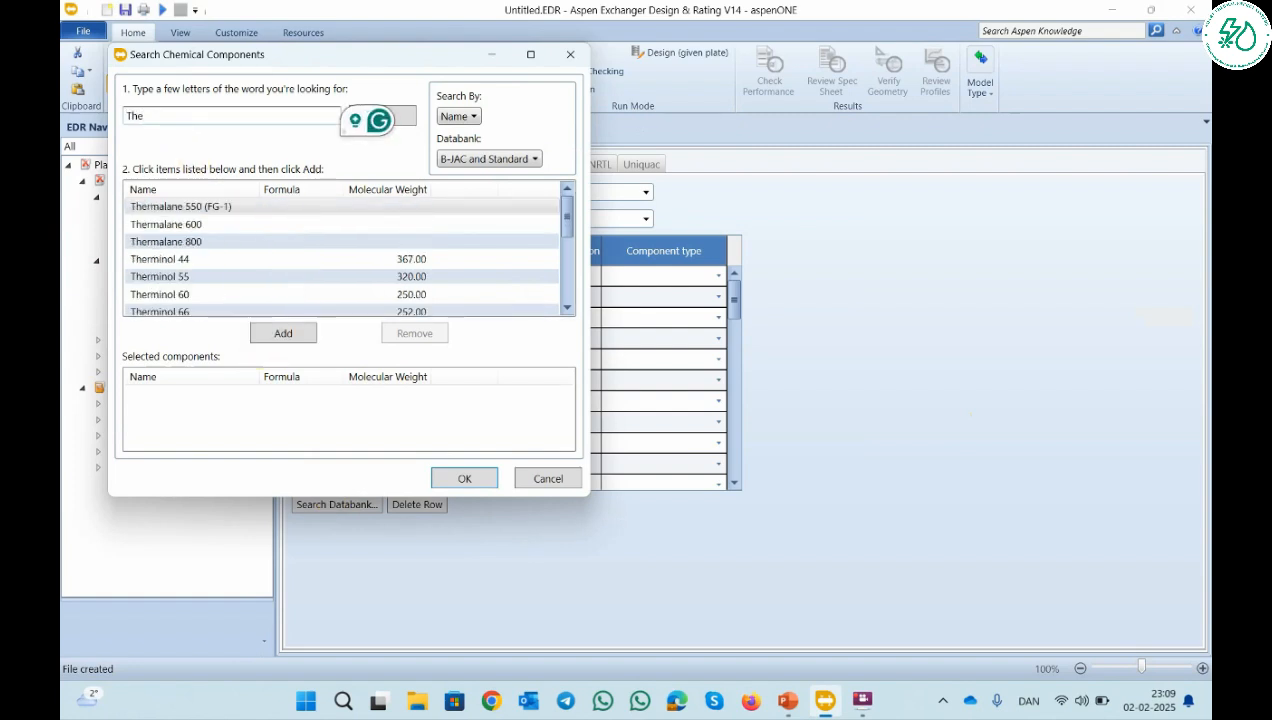
text(rmi)
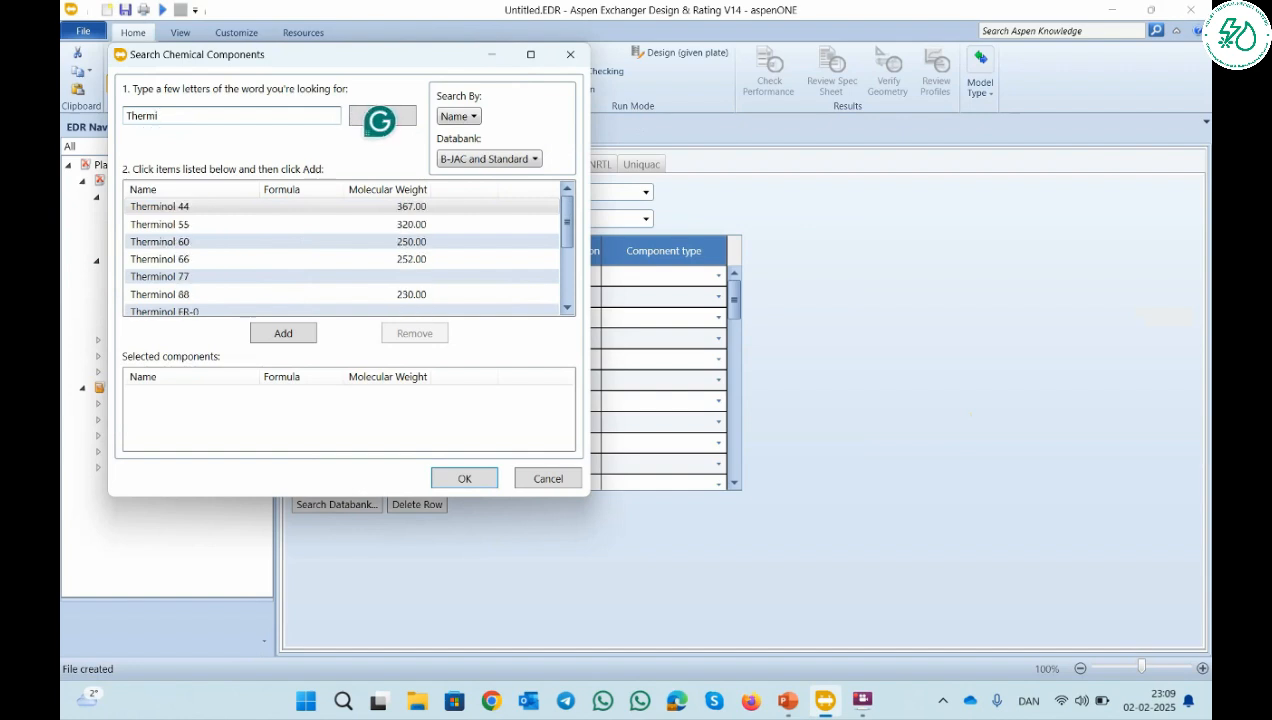
click(160, 264)
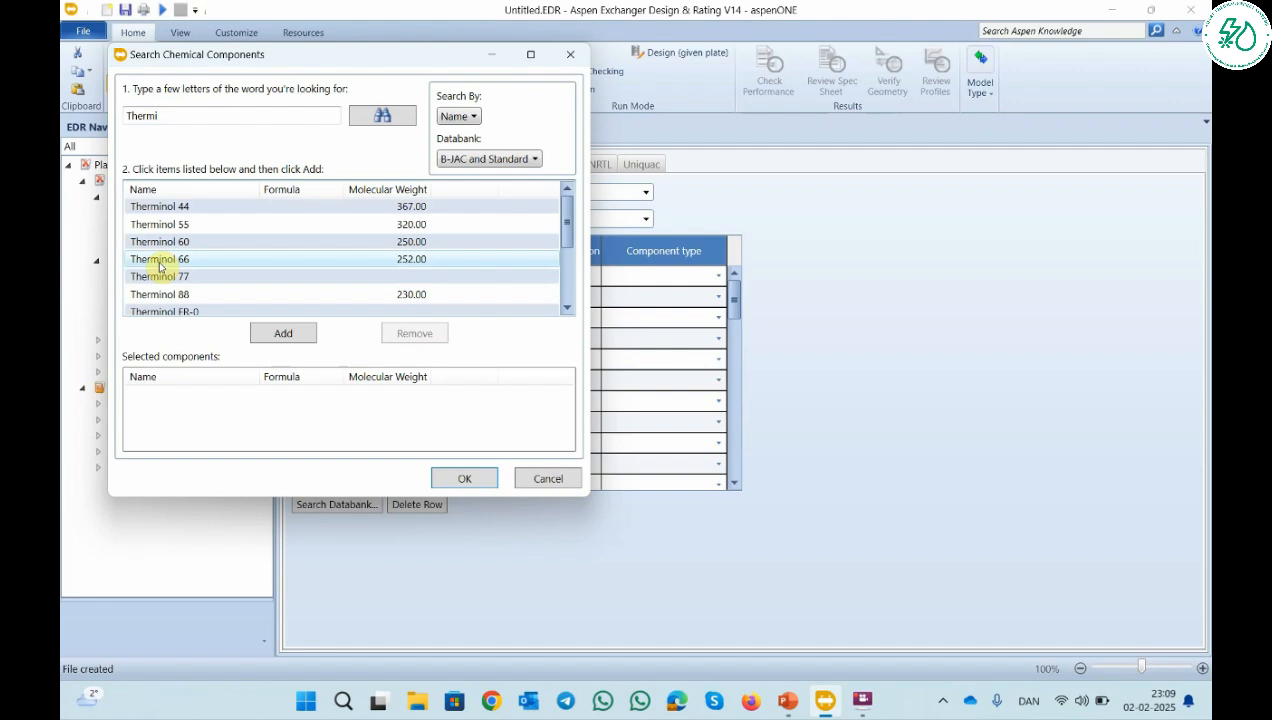
click(268, 334)
click(462, 479)
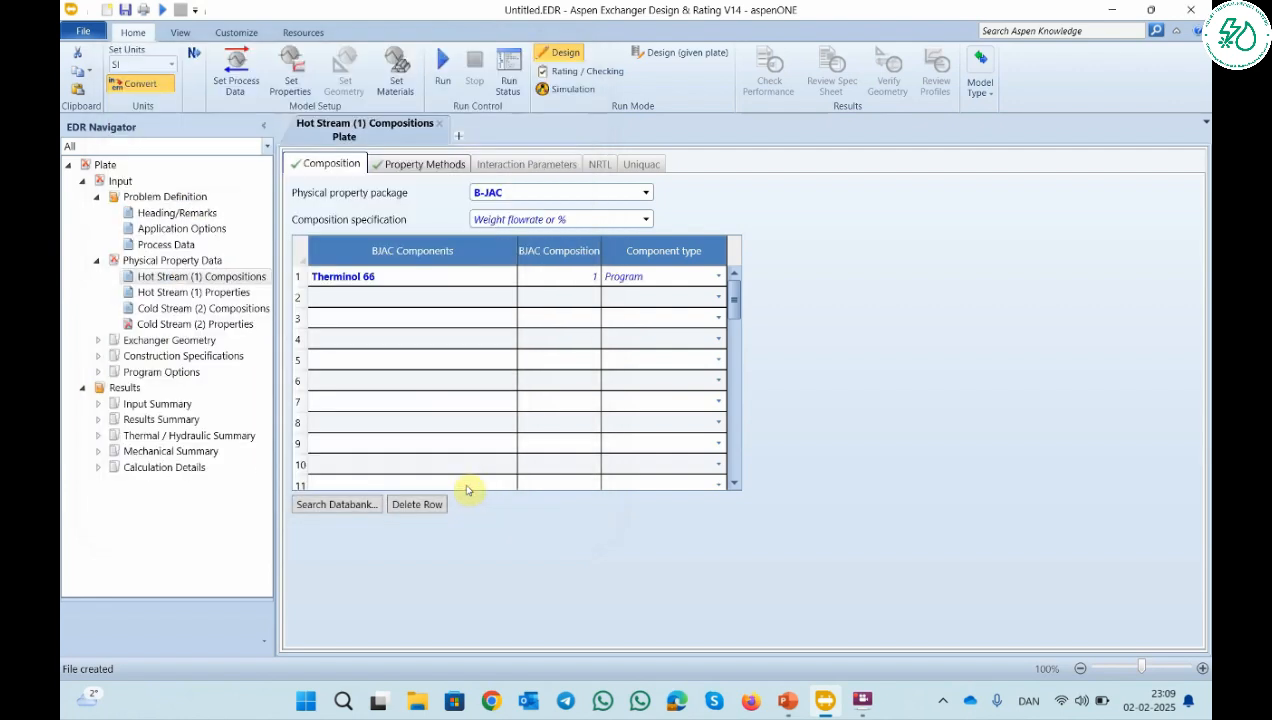
Check the hot stream's property pressure levels against the operating pressure in the process data.
click(227, 292)
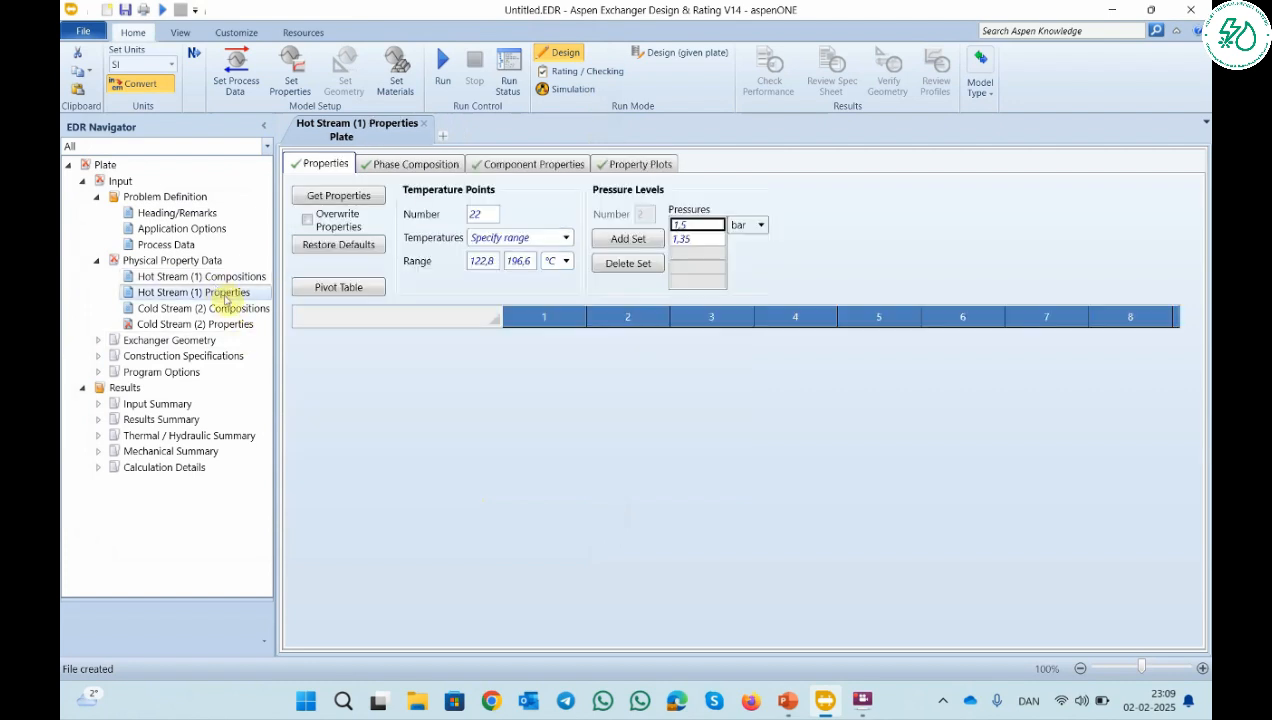
click(690, 227)
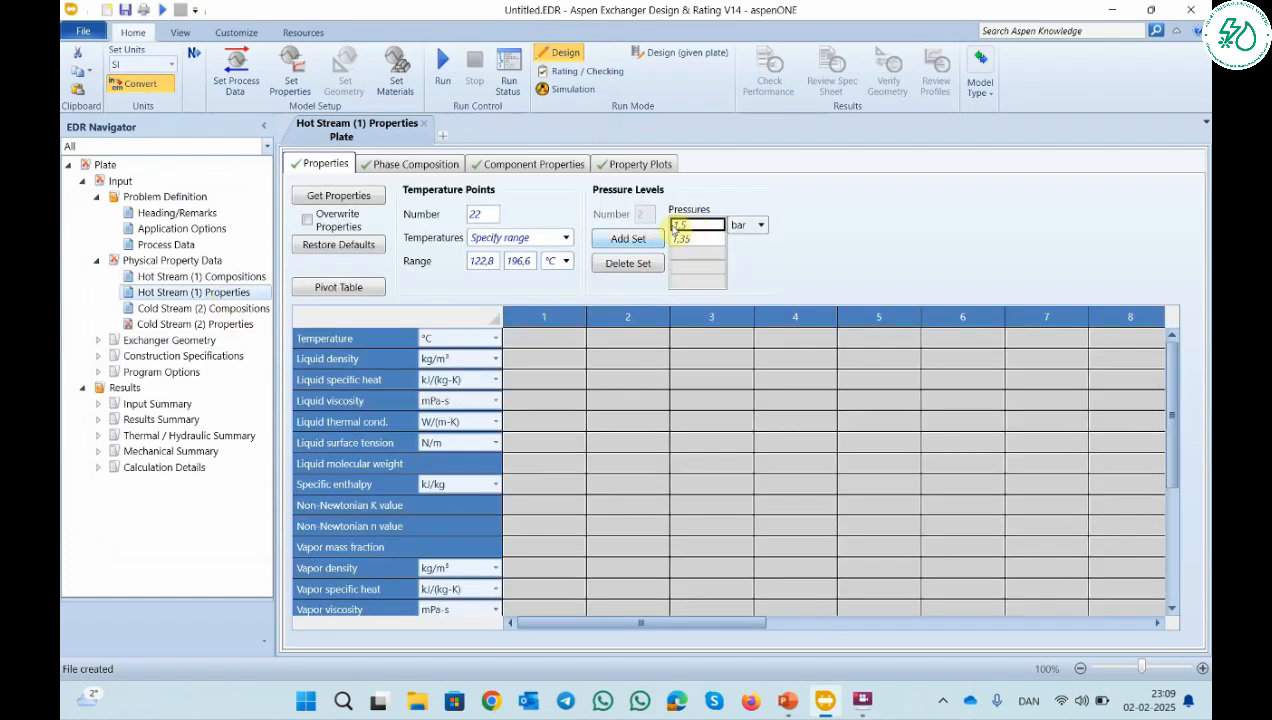
click(188, 247)
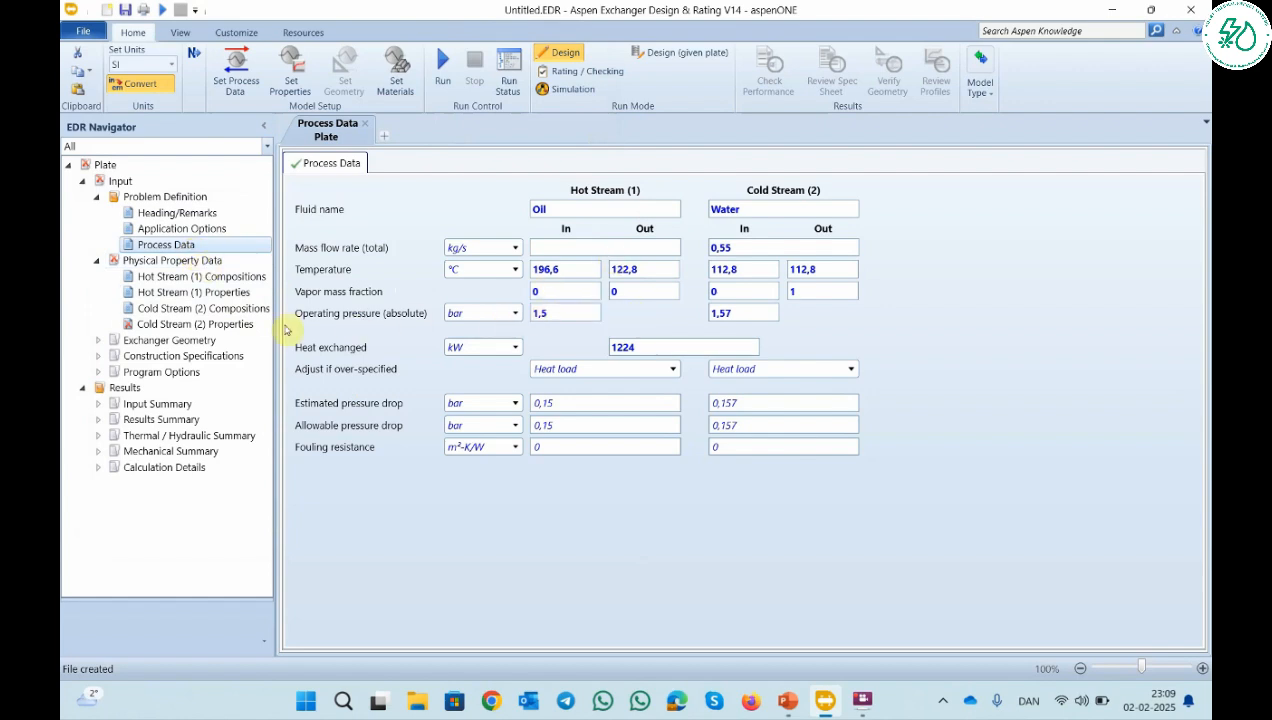
Set the cold stream's physical property package to B-JAC and add Water from the databank as its component.
click(229, 312)
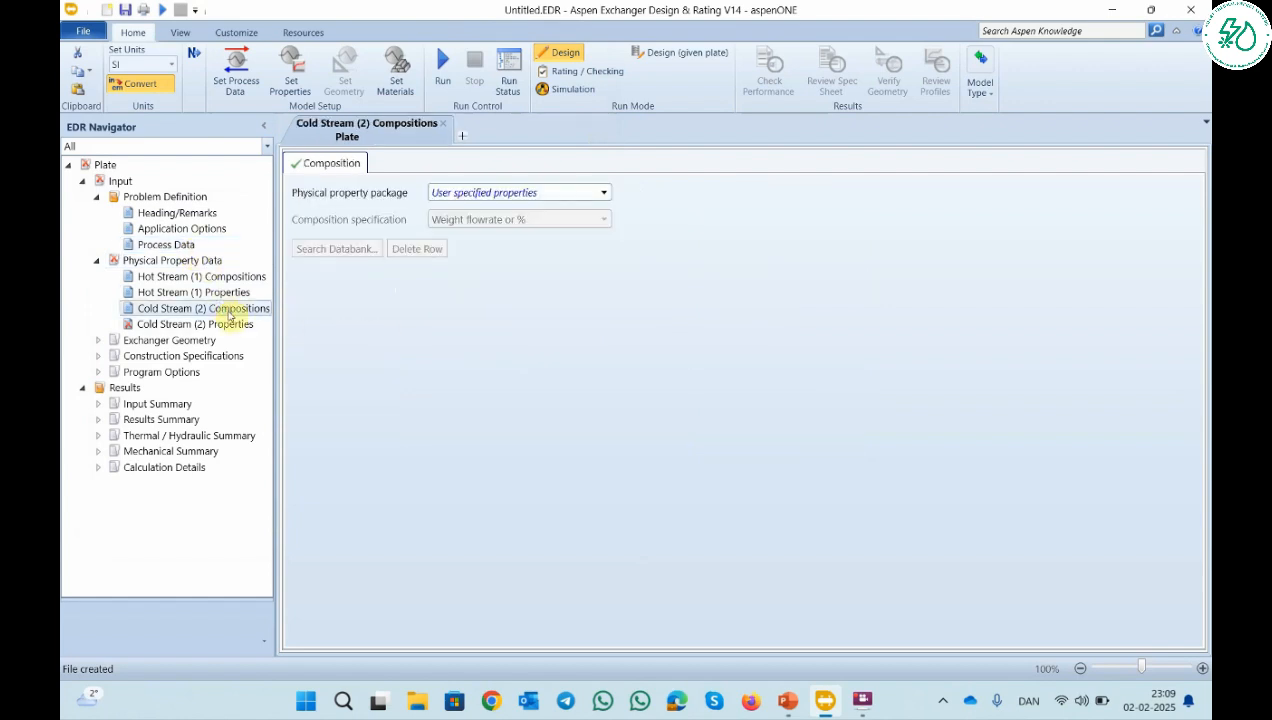
click(500, 193)
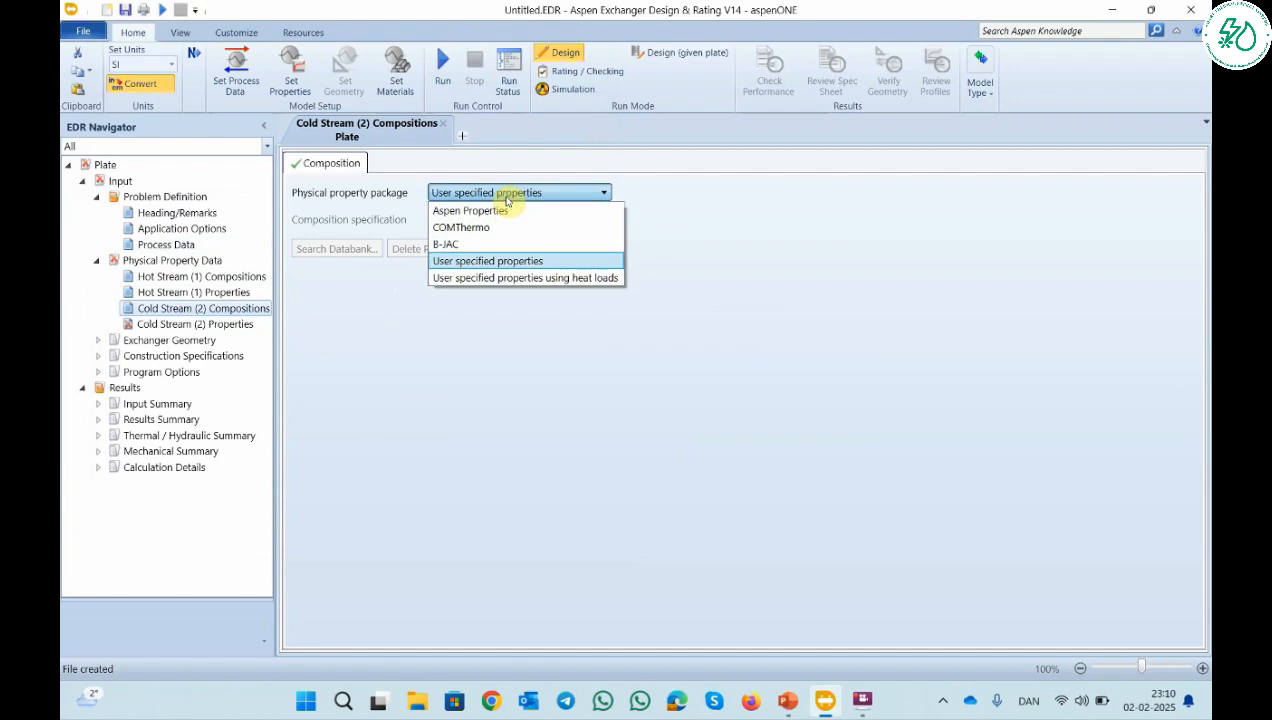
click(447, 245)
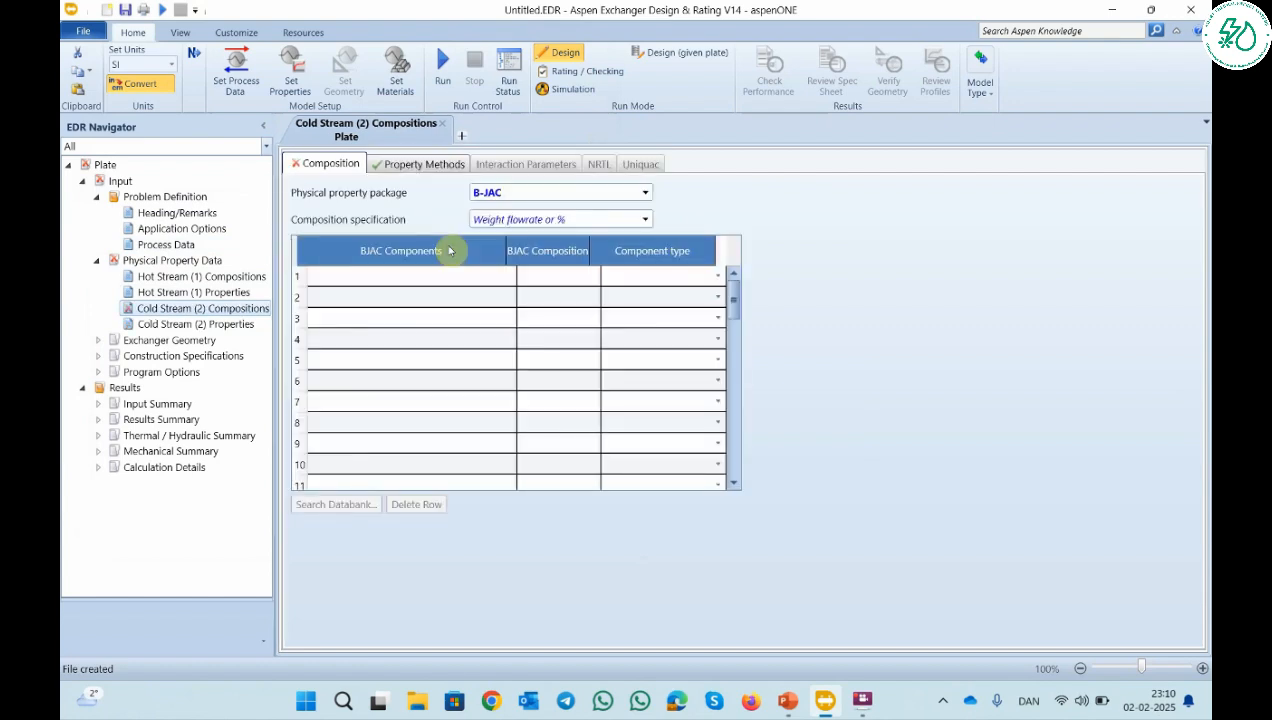
click(335, 506)
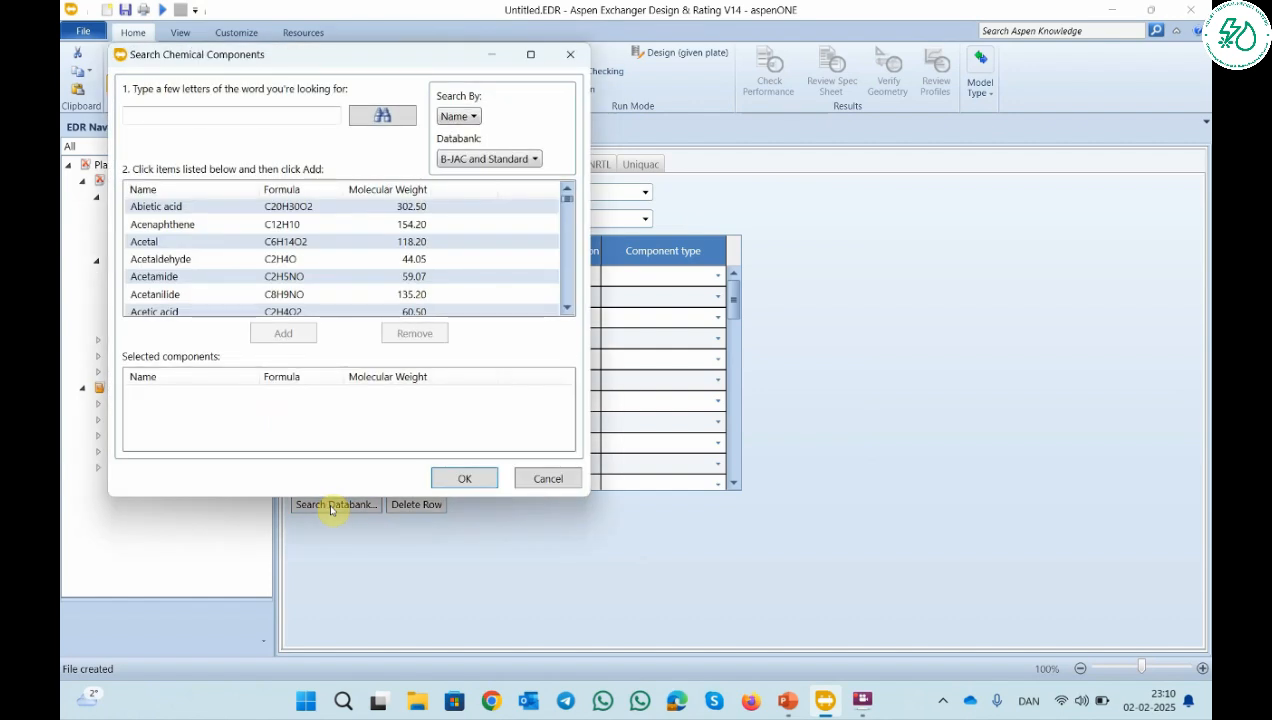
click(153, 118)
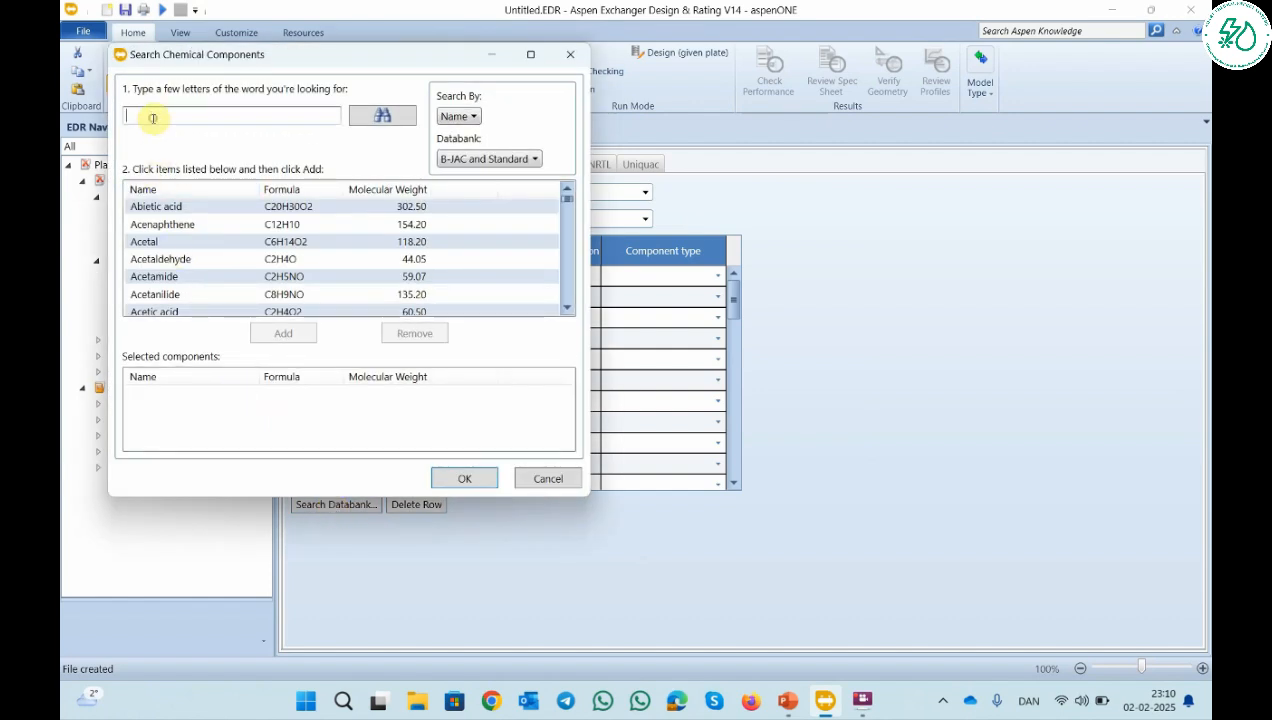
text(water)
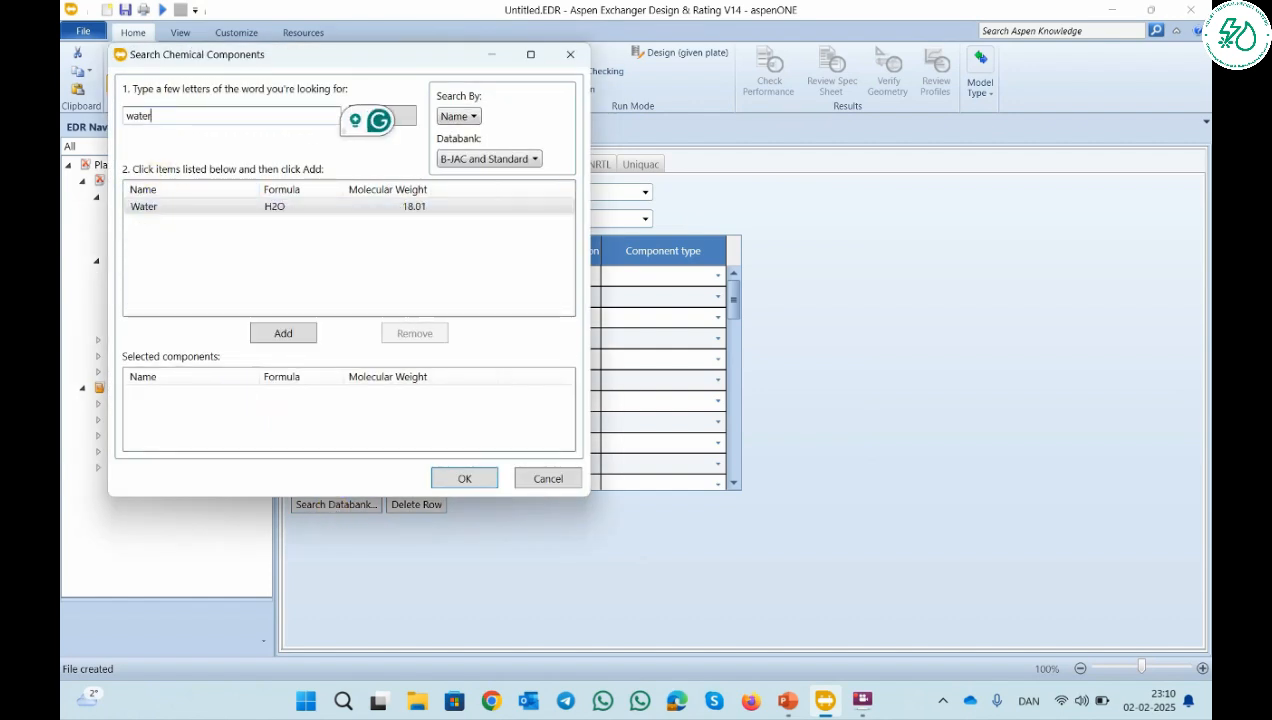
click(276, 335)
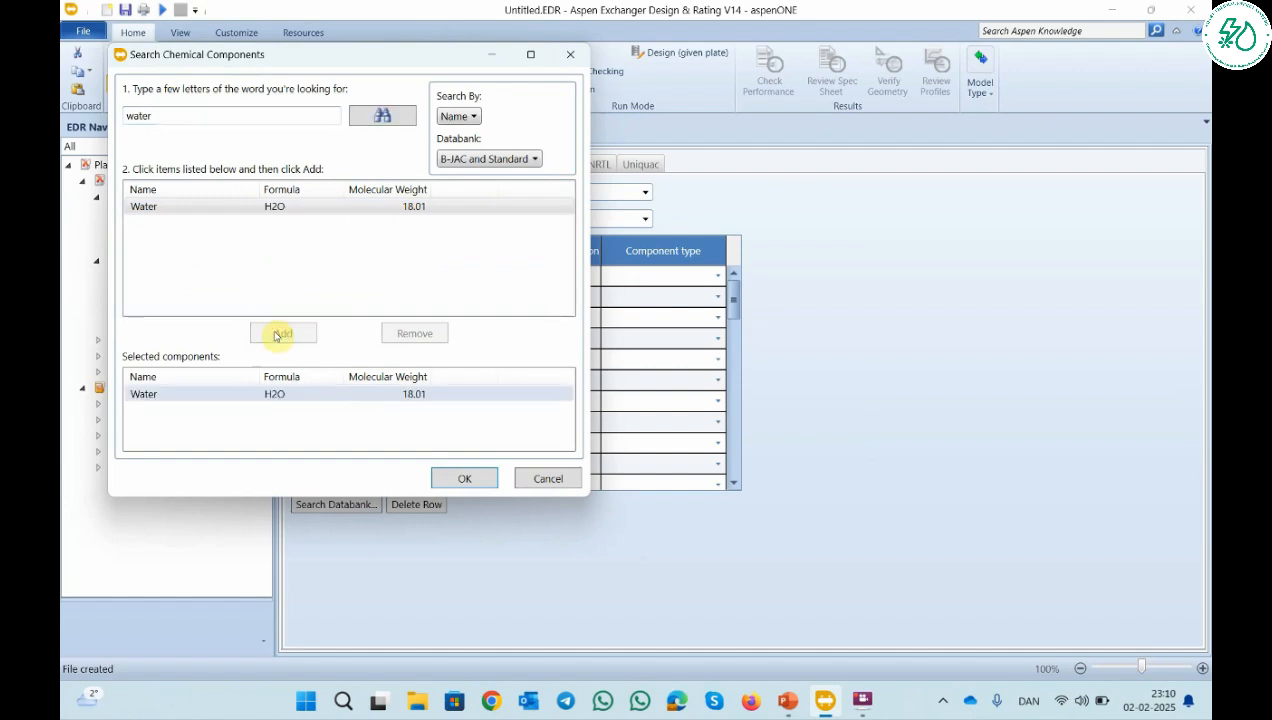
click(464, 478)
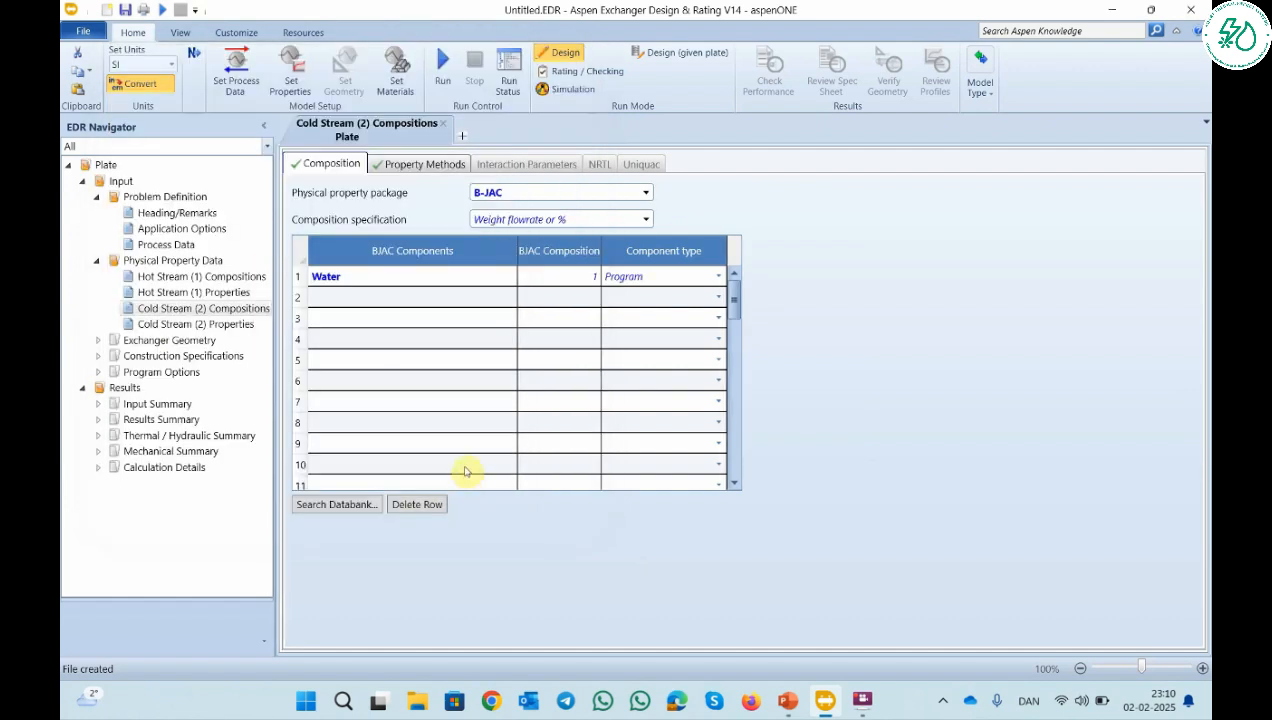
Check the cold stream's pressure levels and the process data, and run the plate exchanger design calculation.
click(247, 324)
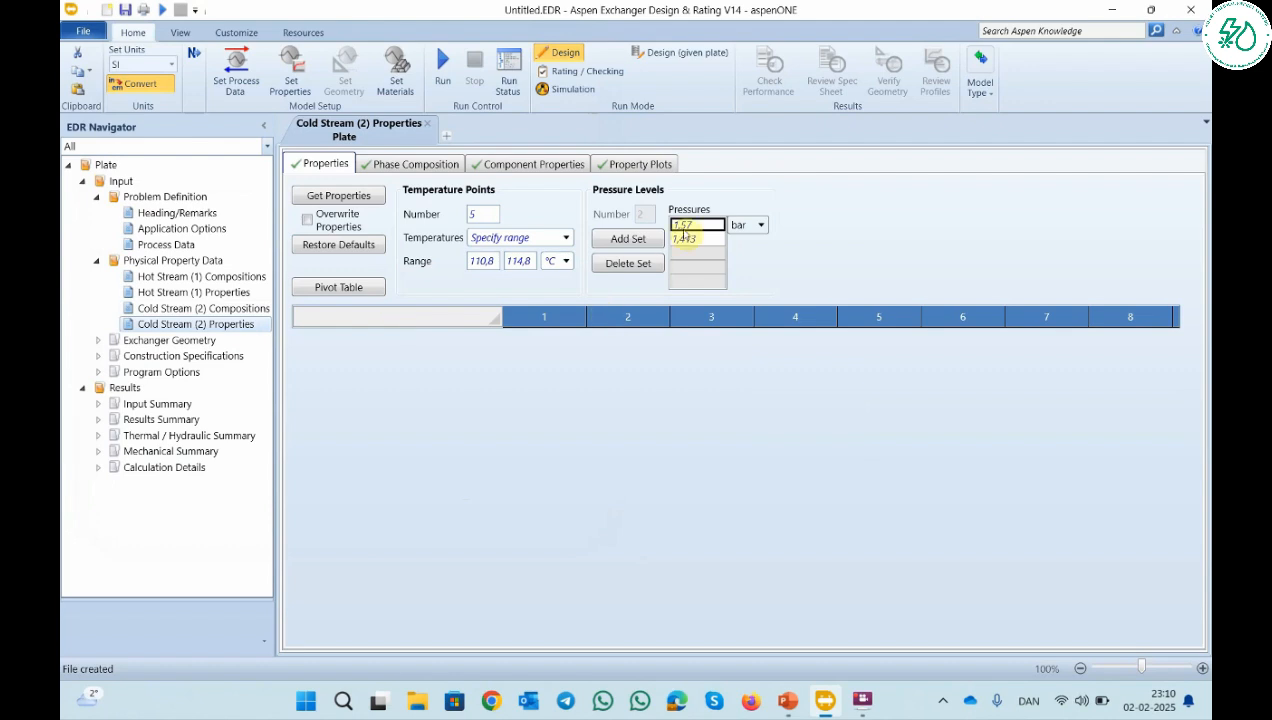
click(168, 246)
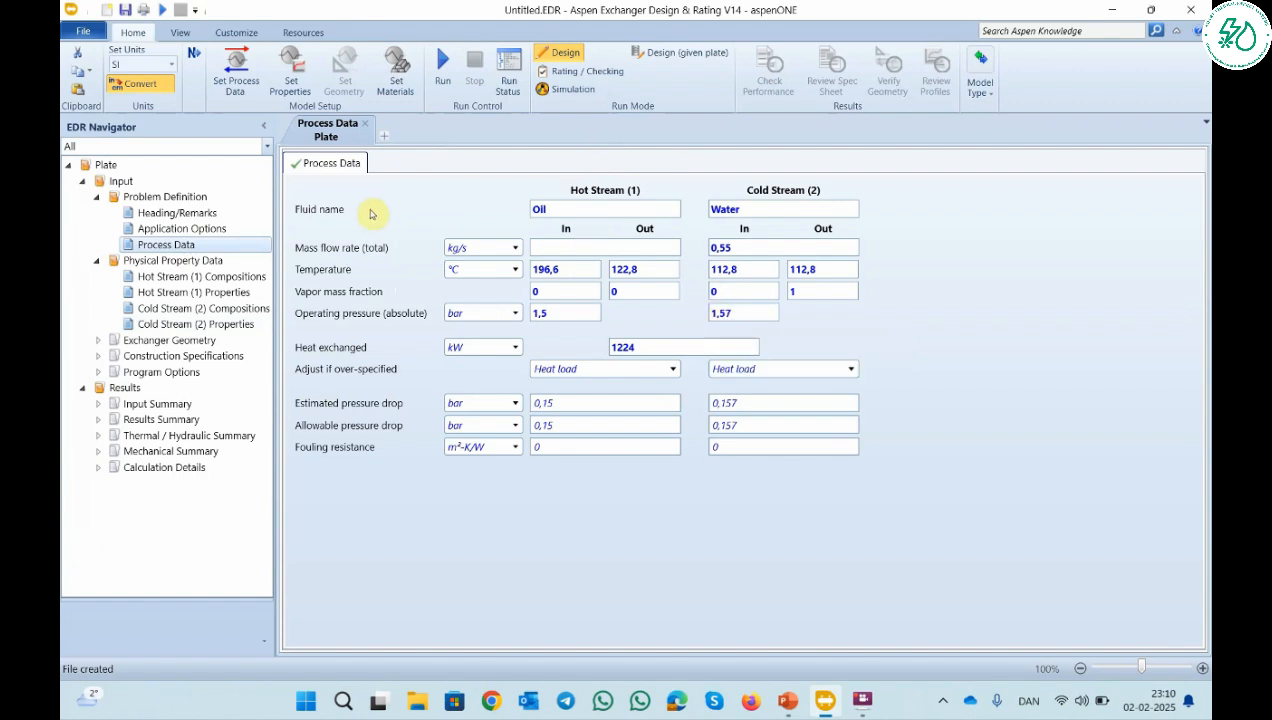
click(194, 56)
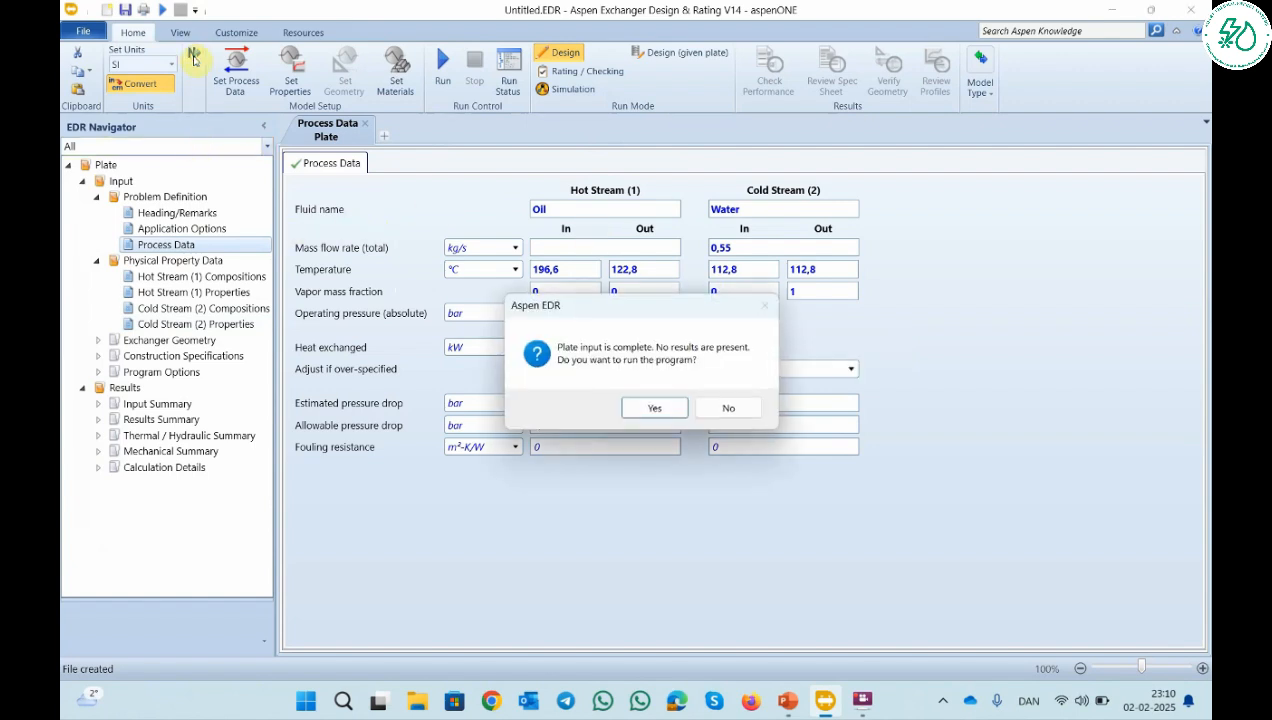
click(651, 410)
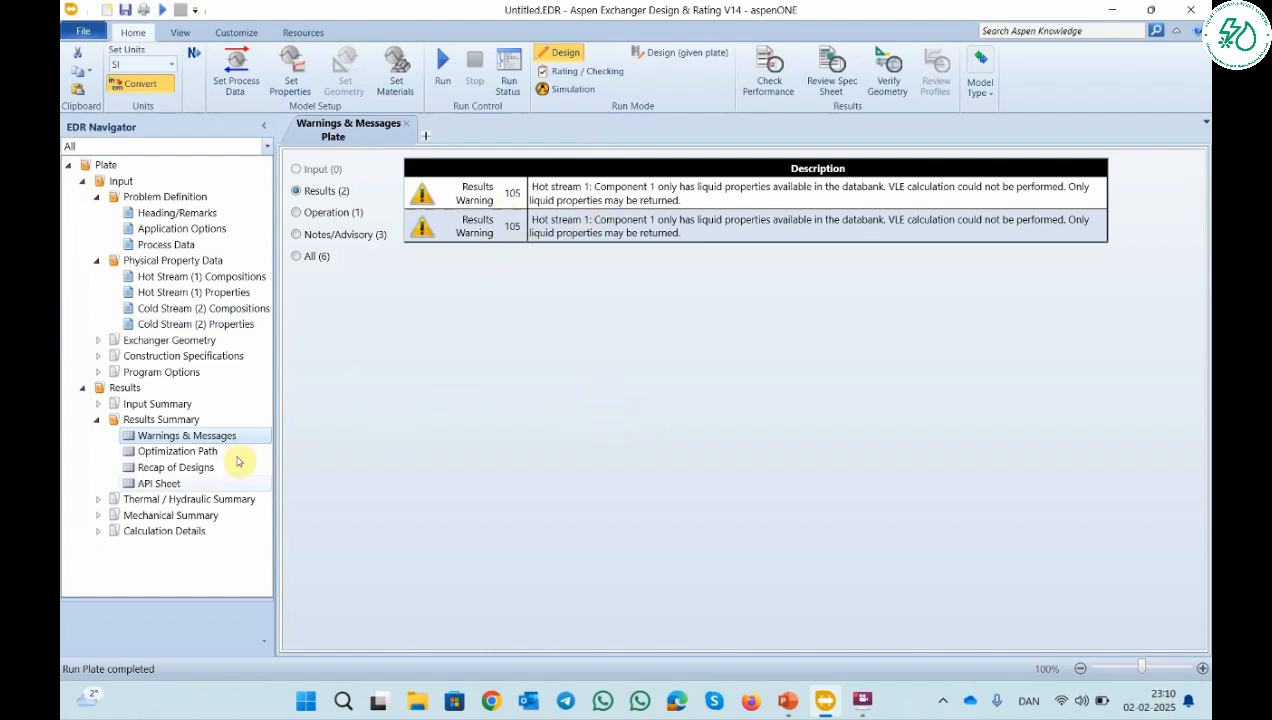
Review the overall performance and the resistance distribution in the thermal and hydraulic results.
click(96, 500)
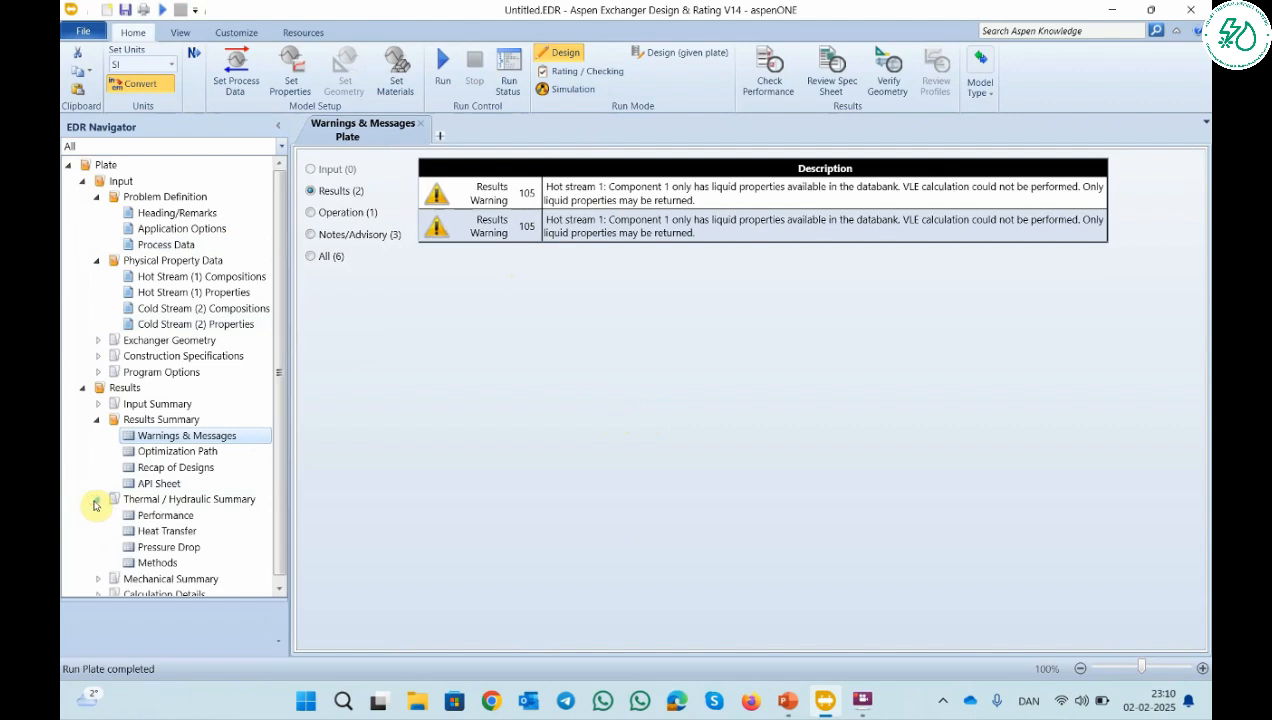
click(166, 498)
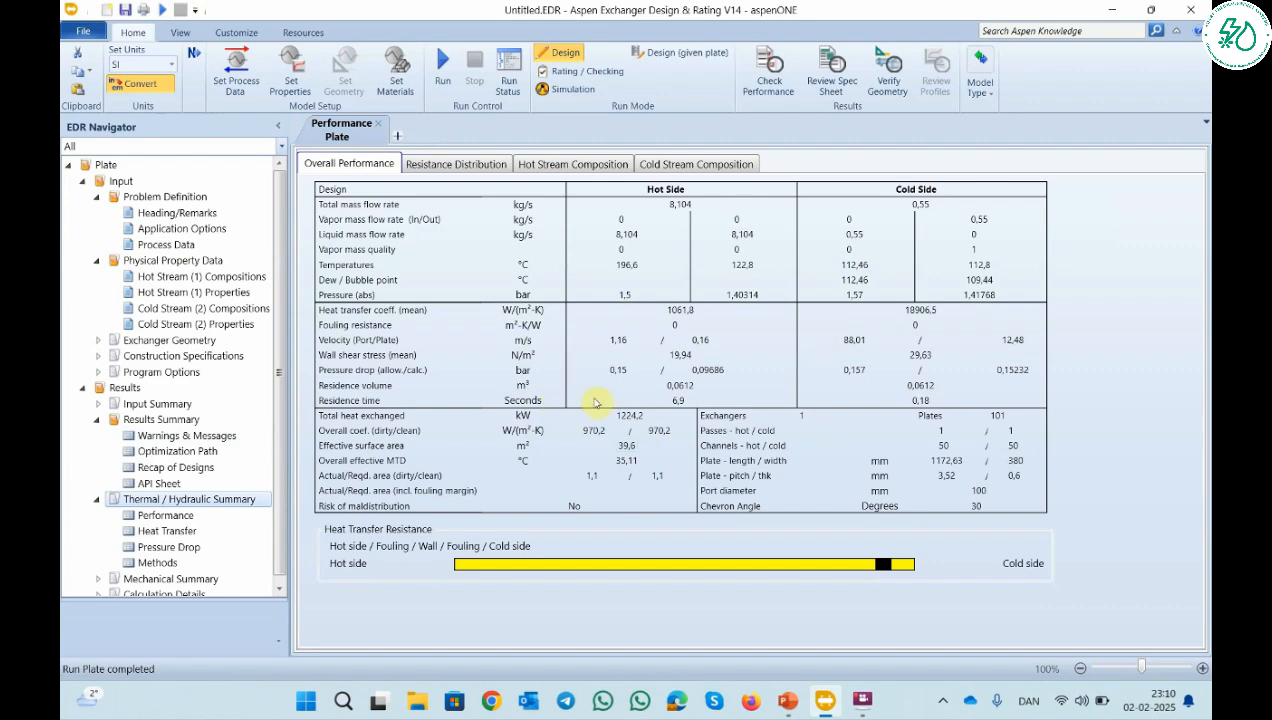
click(438, 167)
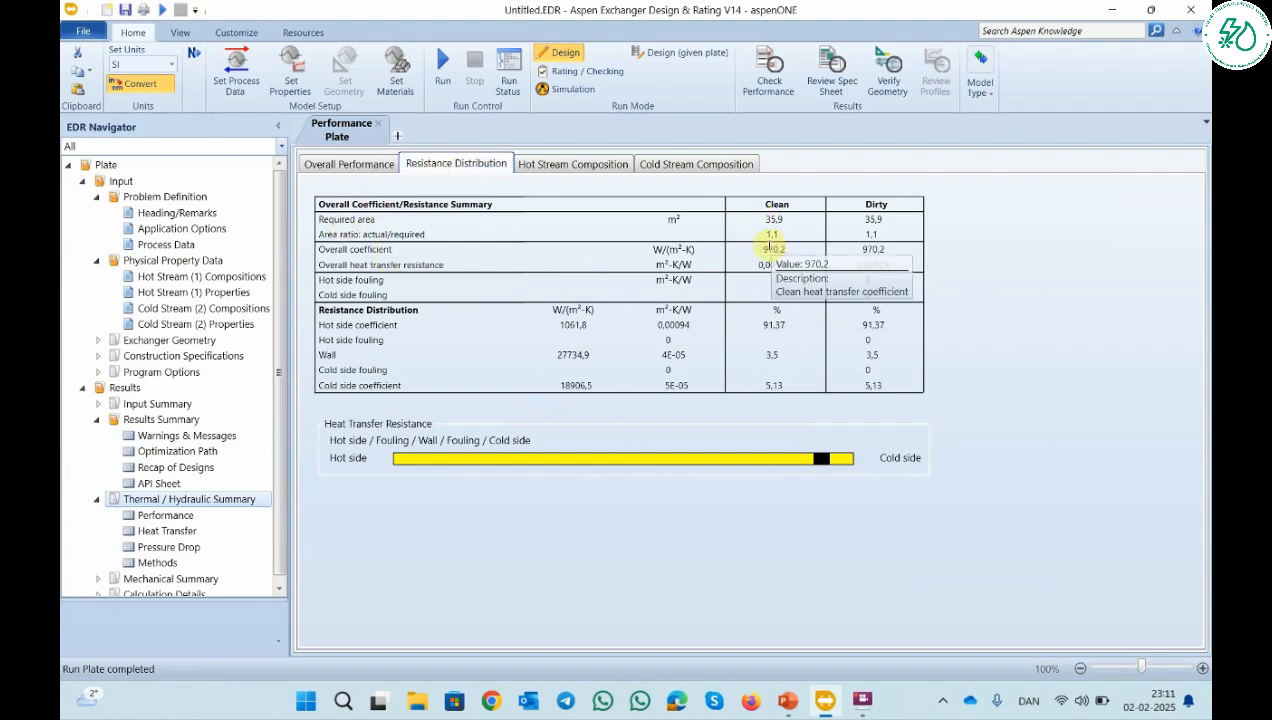
Review the mechanical results: exchanger geometry, setting plan diagram, and costs and weights.
scroll(247, 426, down, 1)
click(152, 574)
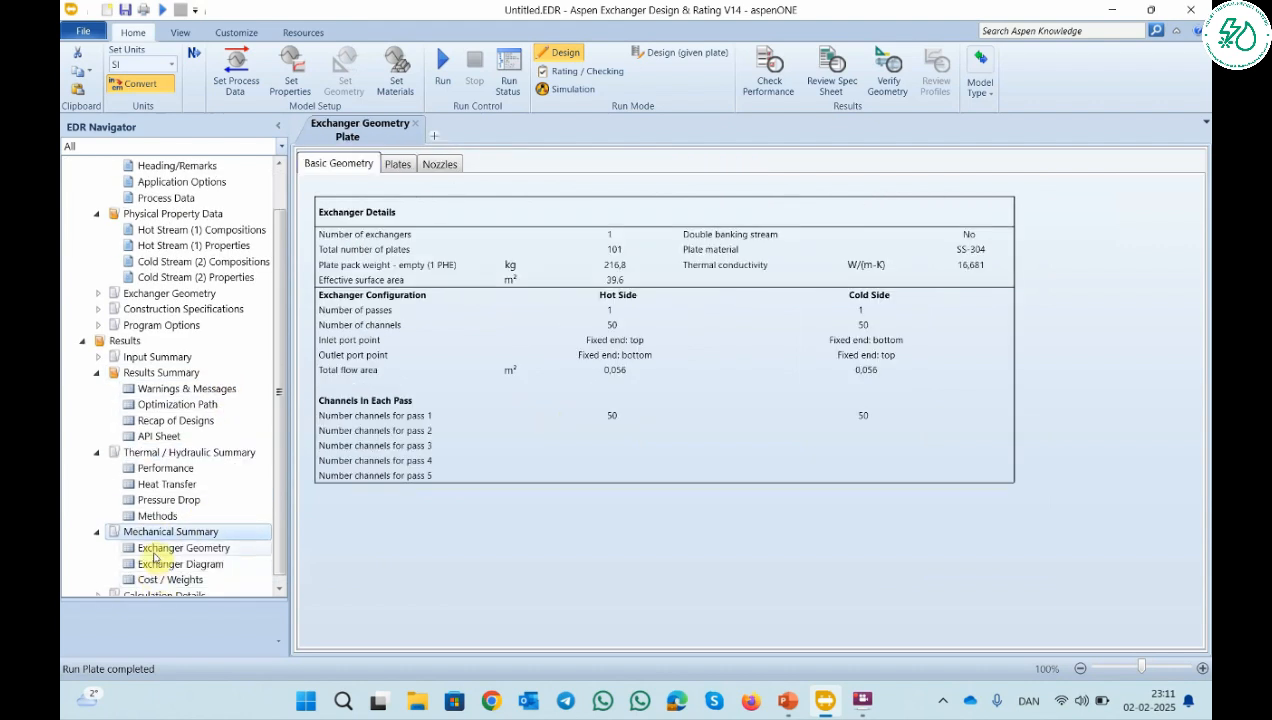
click(155, 553)
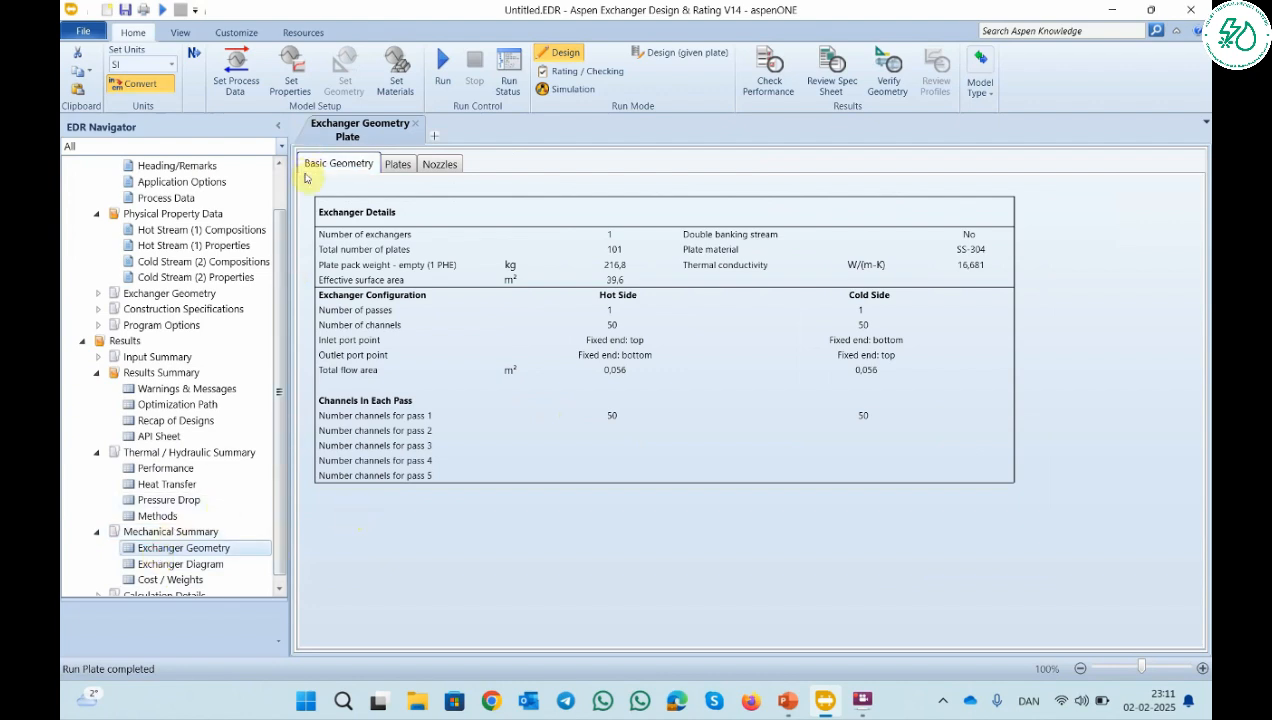
click(196, 565)
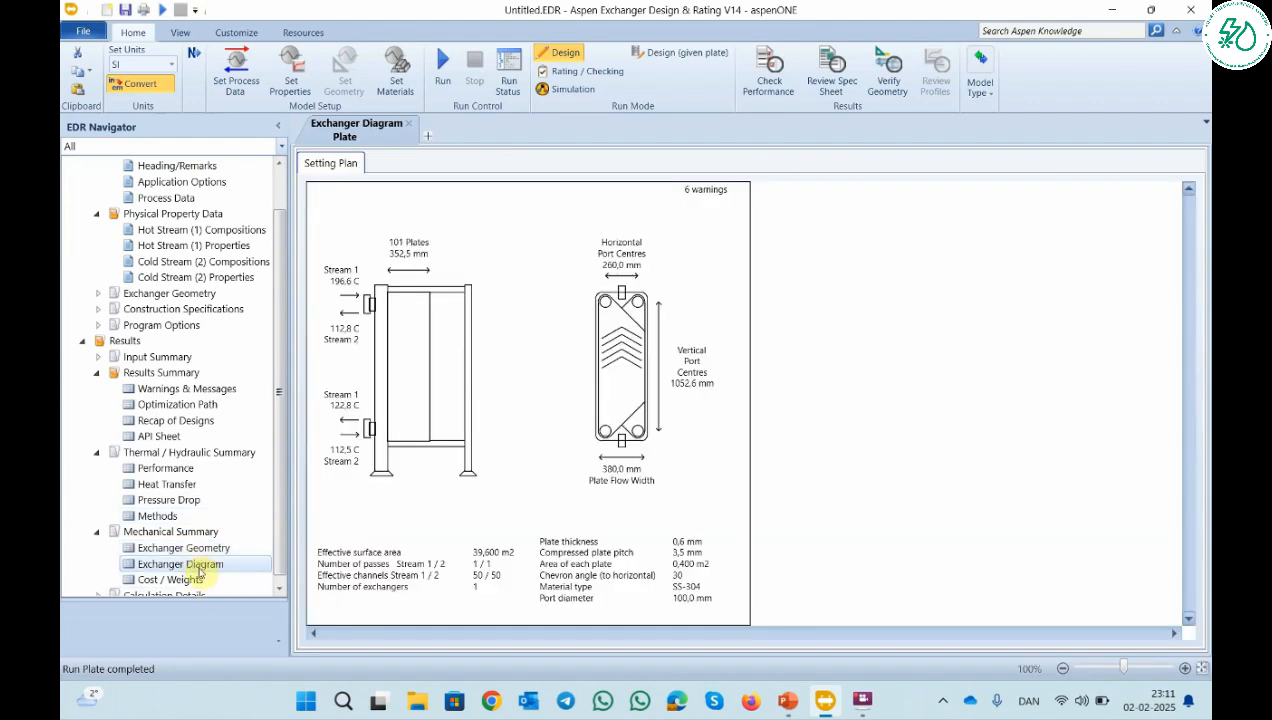
click(192, 582)
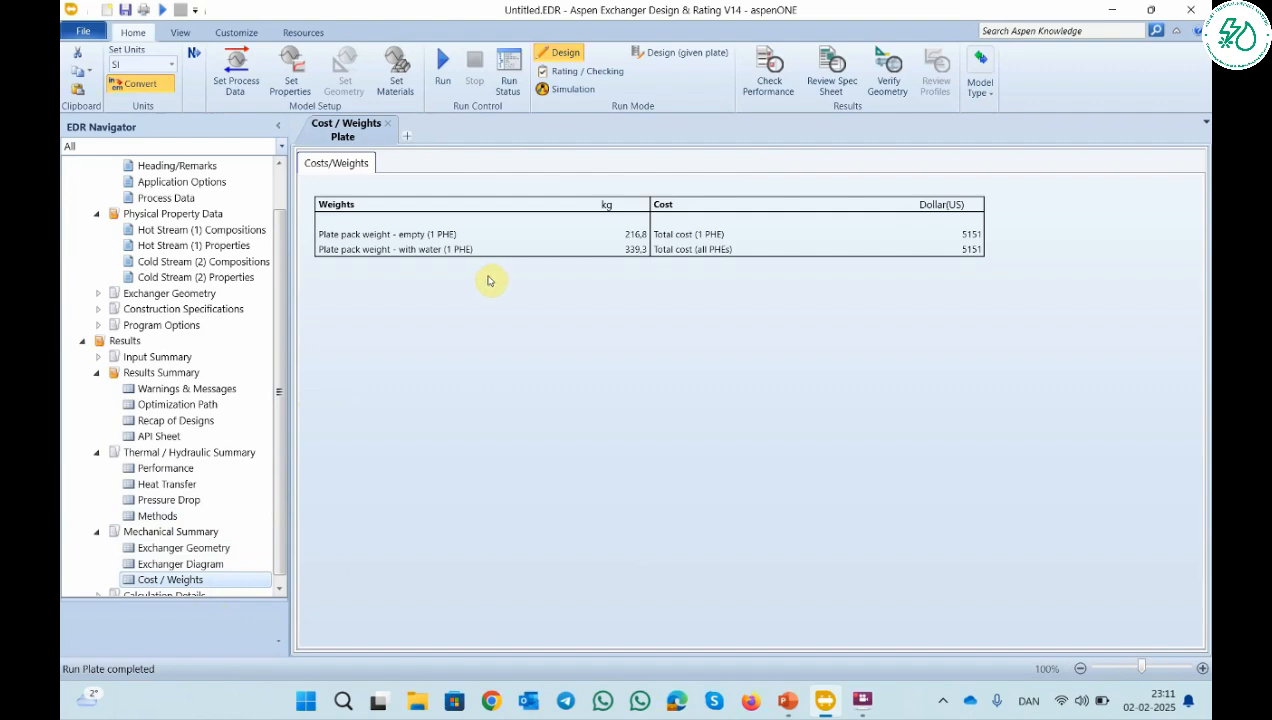
Switch to the PowerPoint presentation and go back to its title slide.
click(788, 700)
click(156, 218)
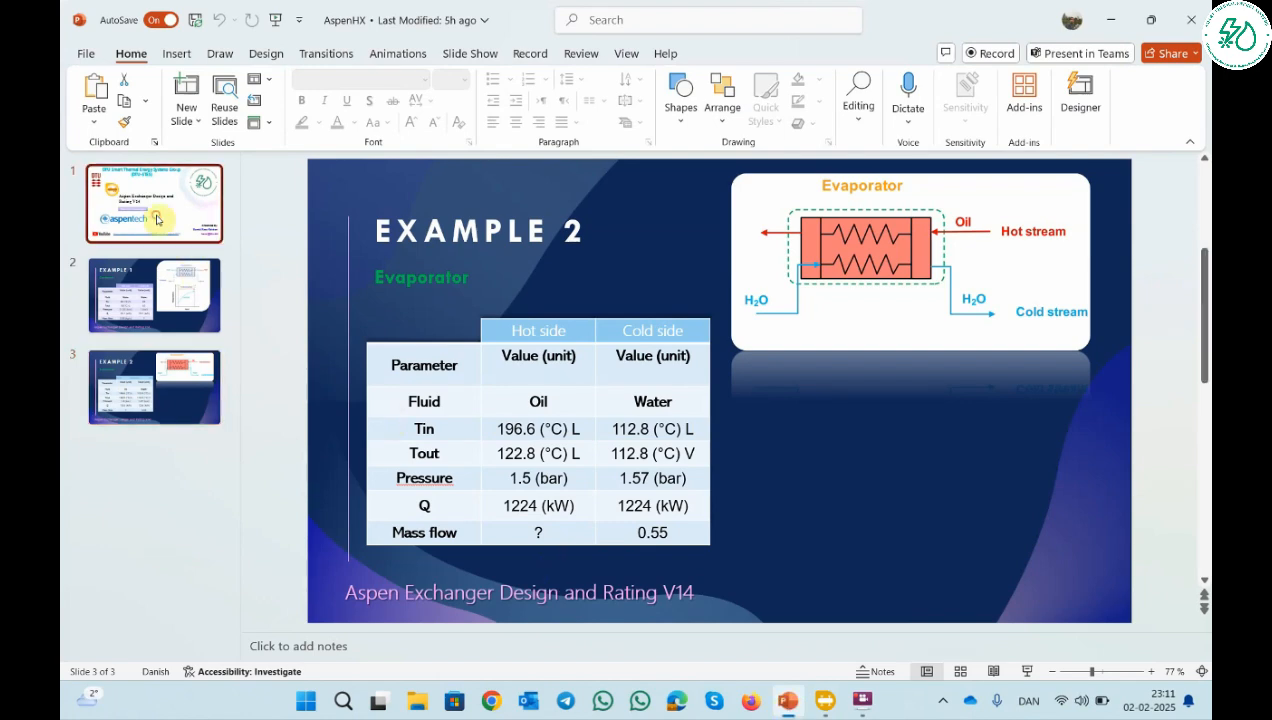